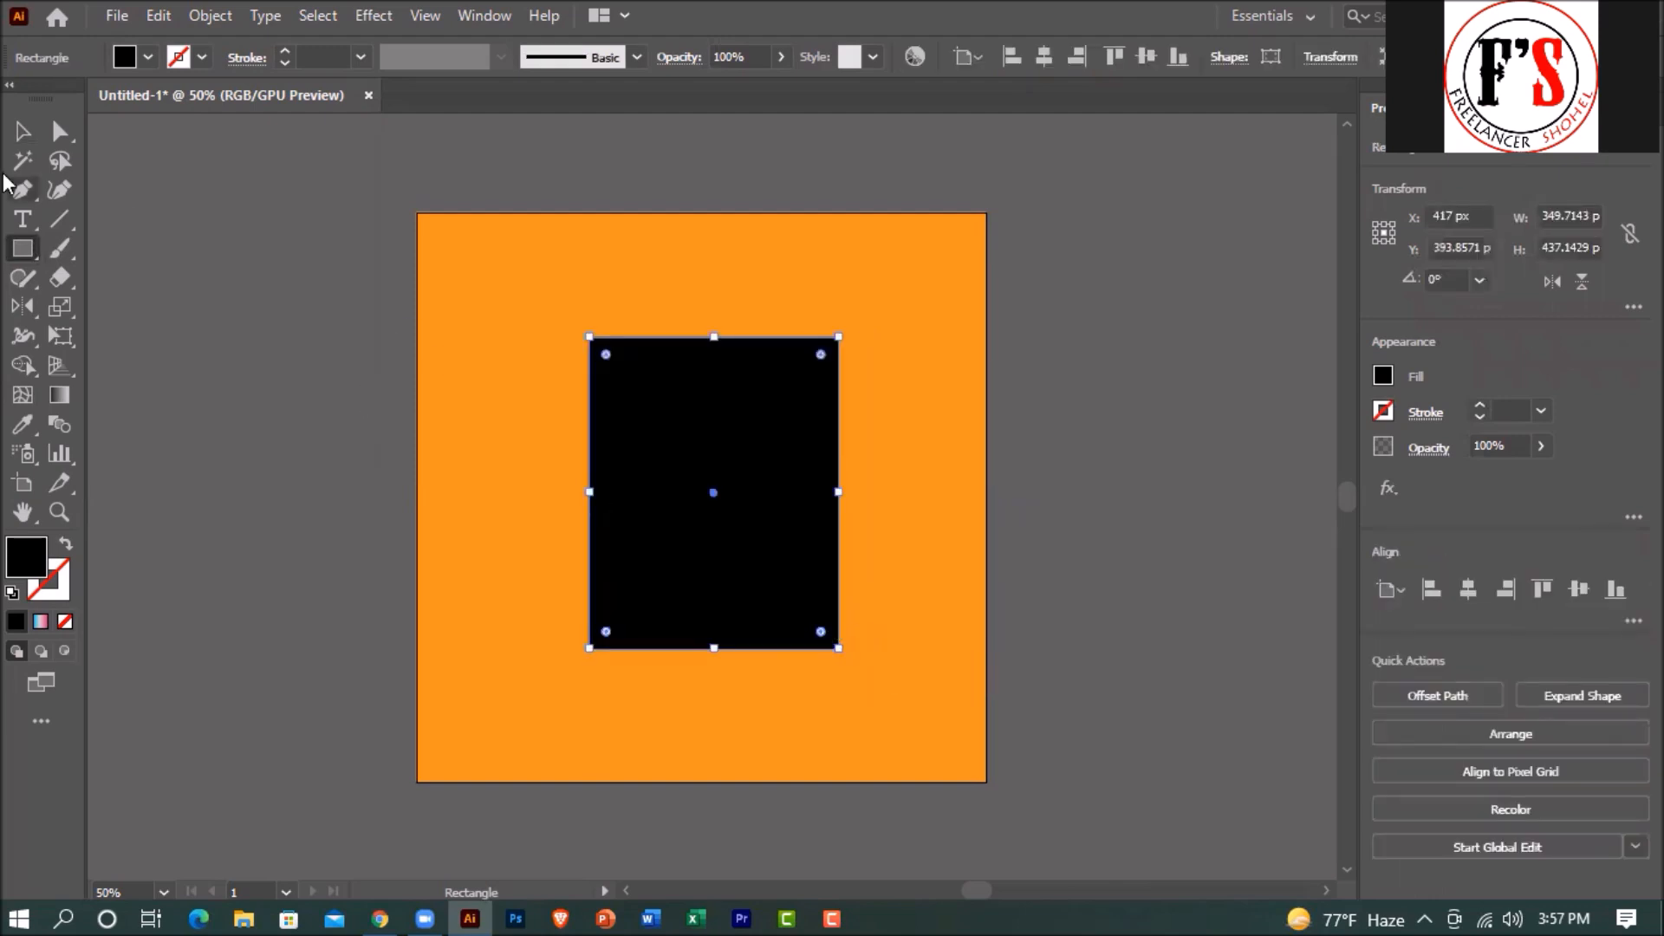
# Swap the rectangle's fill and stroke, and fully round its two bottom corners into a semicircle.
pyautogui.click(63, 544)
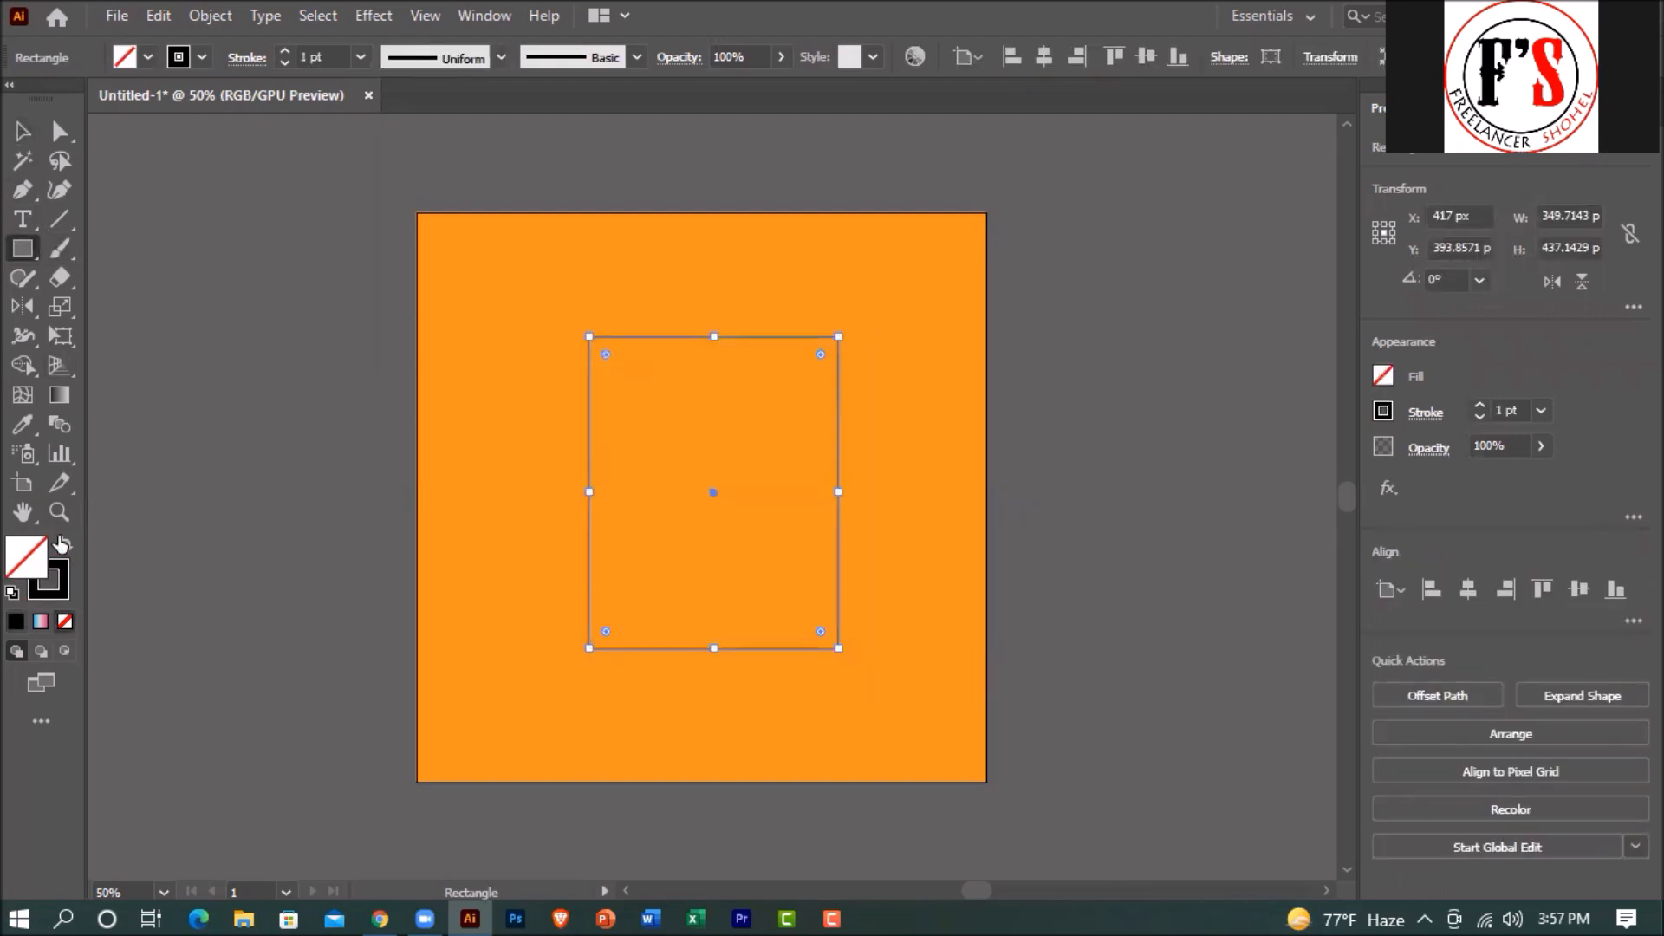
pyautogui.click(60, 132)
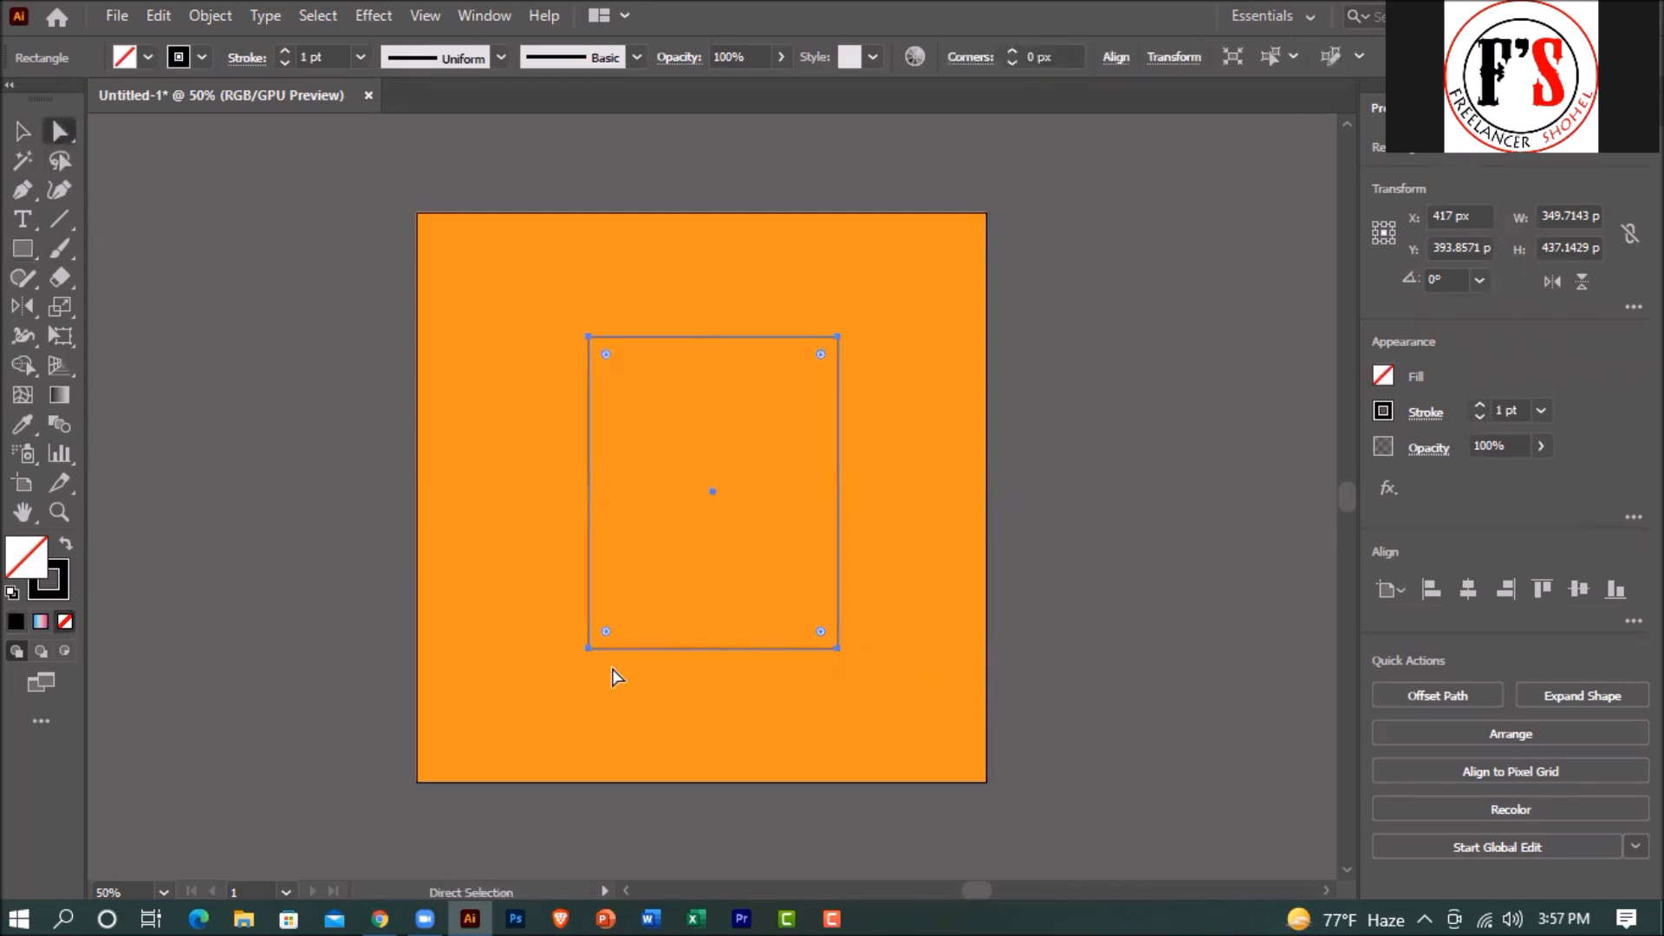
pyautogui.click(612, 676)
pyautogui.moveTo(912, 562); pyautogui.dragTo(914, 565)
pyautogui.moveTo(820, 626); pyautogui.dragTo(676, 99)
pyautogui.click(24, 133)
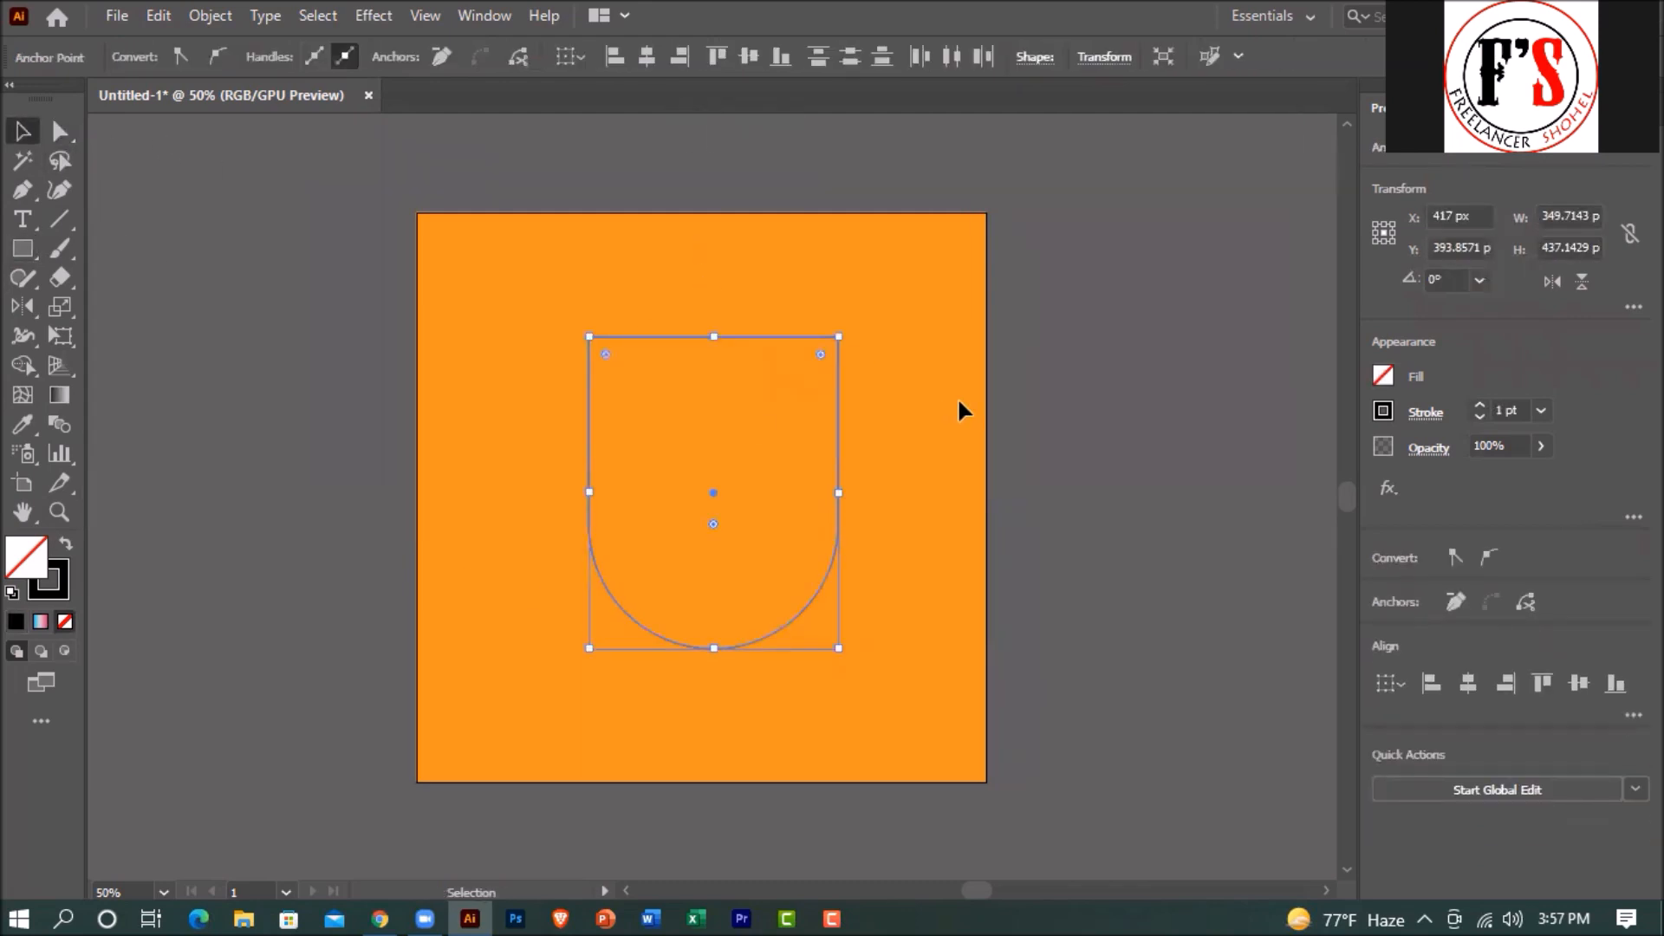
pyautogui.click(870, 403)
pyautogui.moveTo(870, 403); pyautogui.dragTo(598, 763)
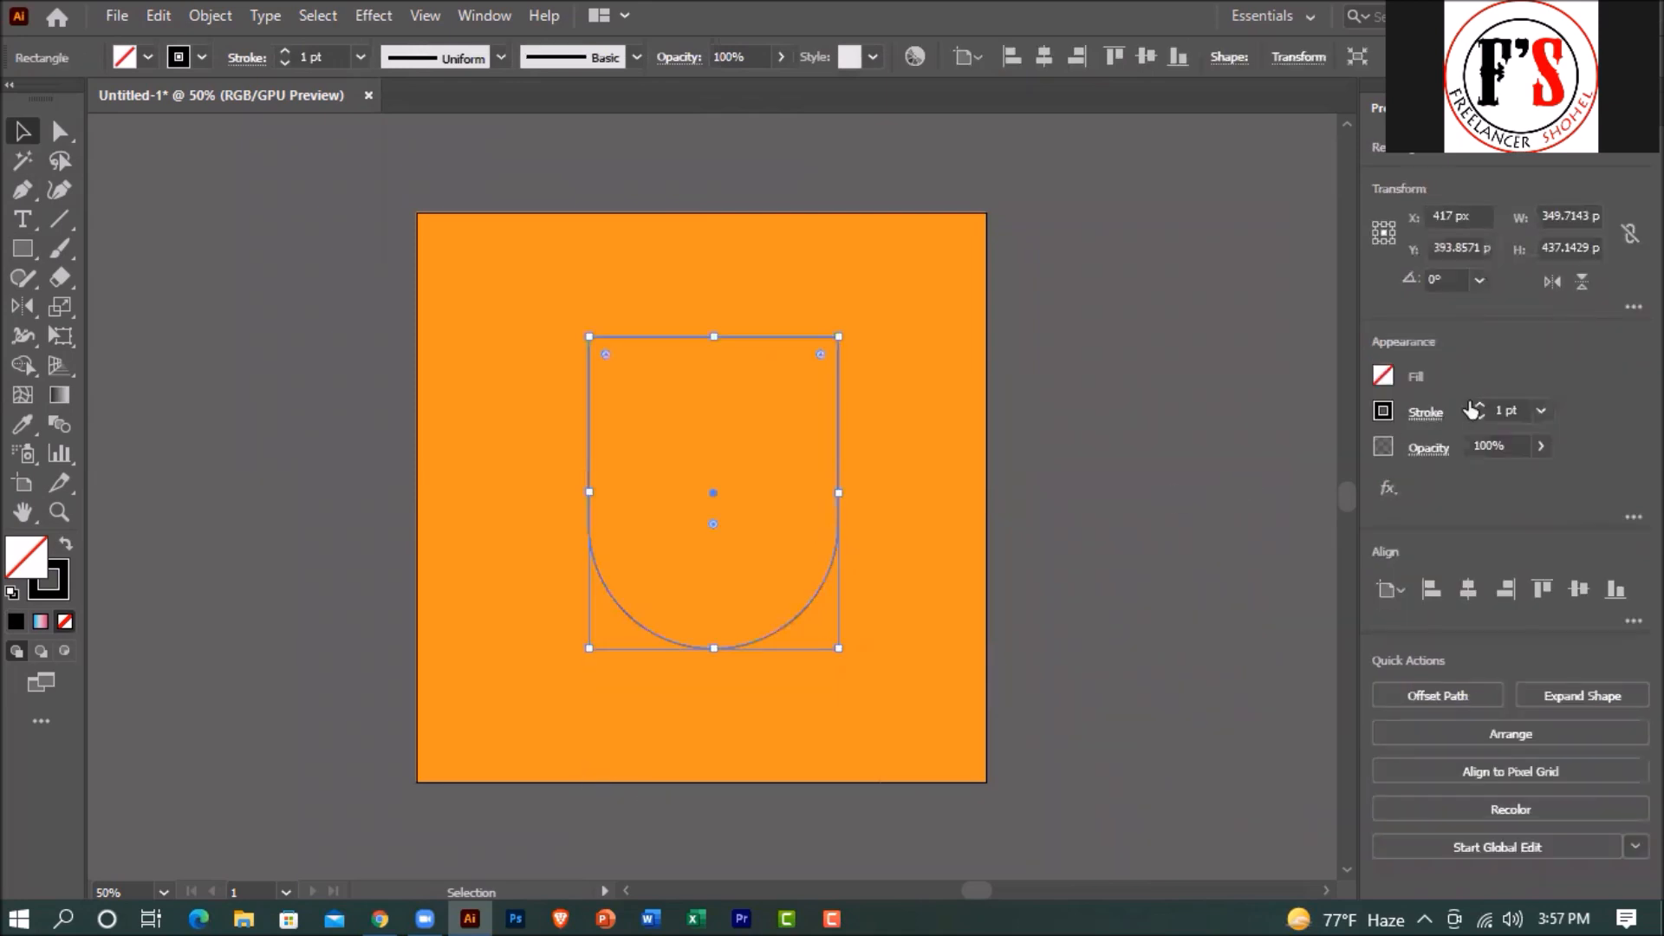
# Set the stroke weight of the rounded shape to 80 pt.
pyautogui.click(1542, 410)
pyautogui.click(1576, 870)
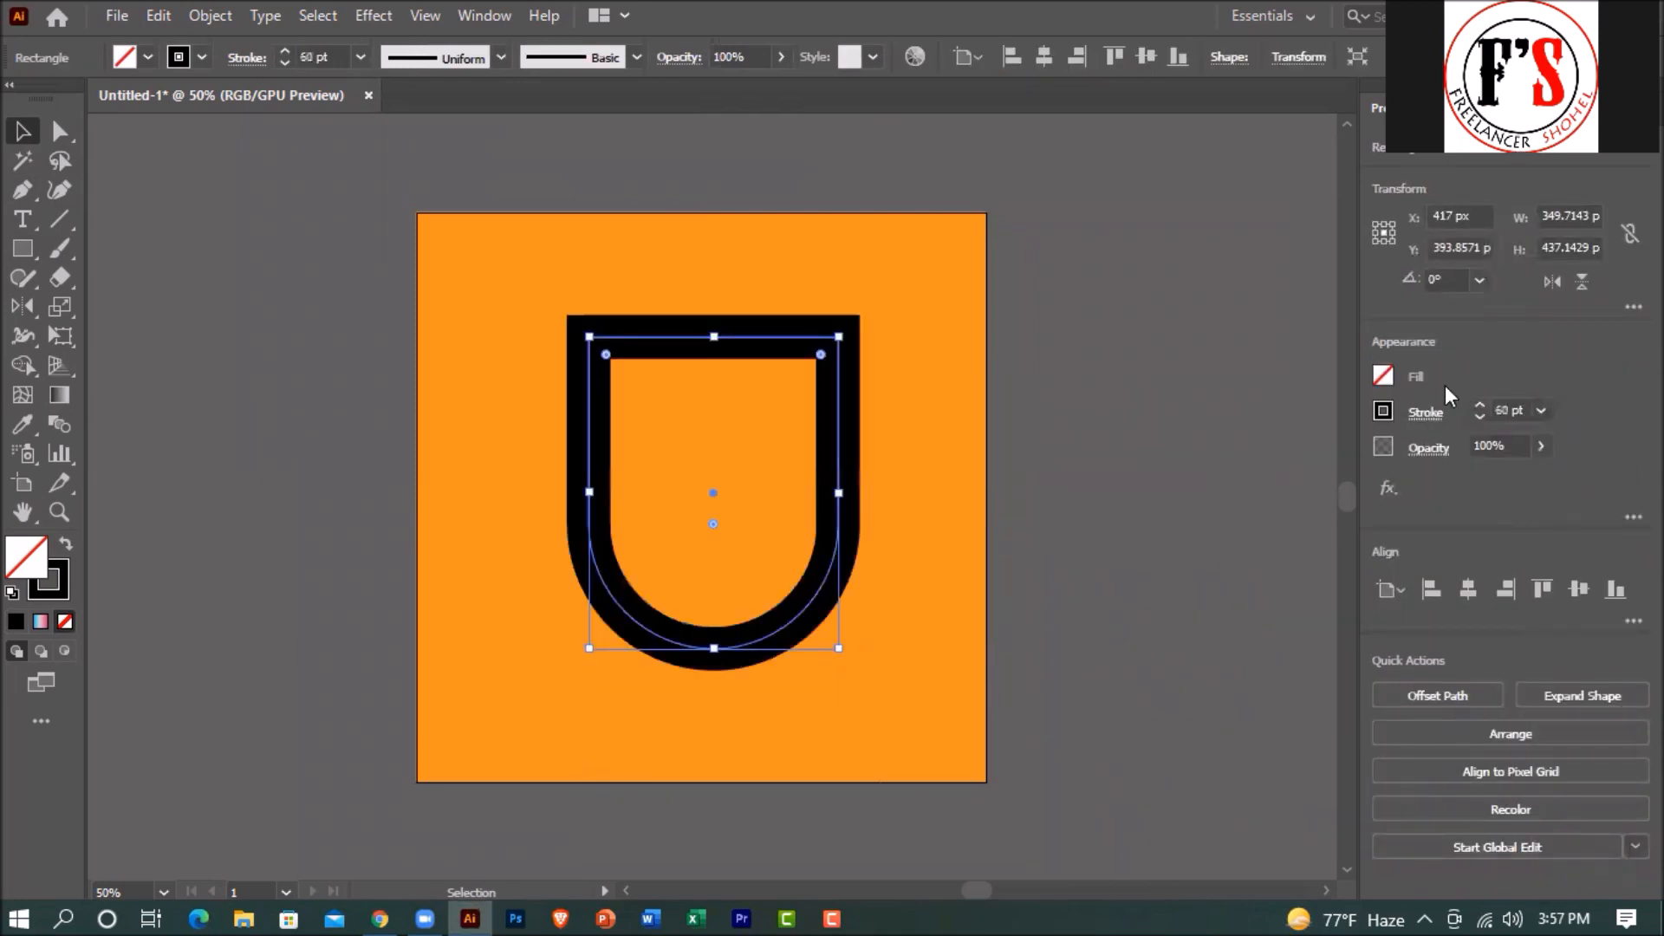
pyautogui.click(1541, 410)
pyautogui.click(1584, 856)
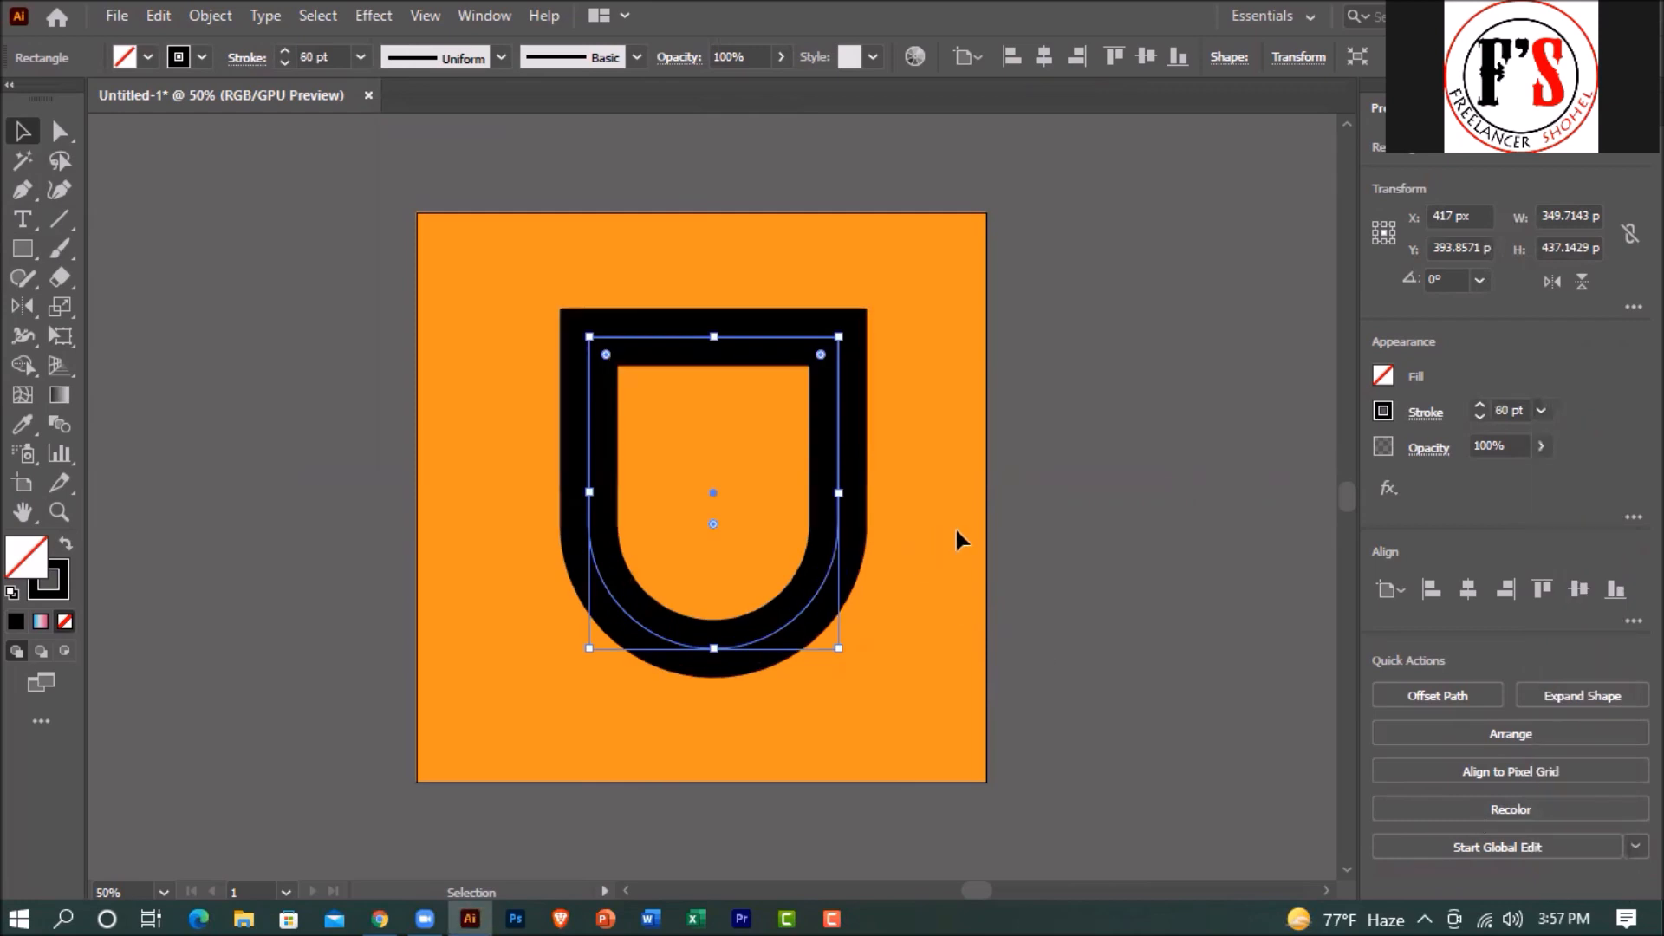
# Expand the thick outline into a filled shape and deselect it.
pyautogui.click(955, 527)
pyautogui.click(763, 553)
pyautogui.click(210, 16)
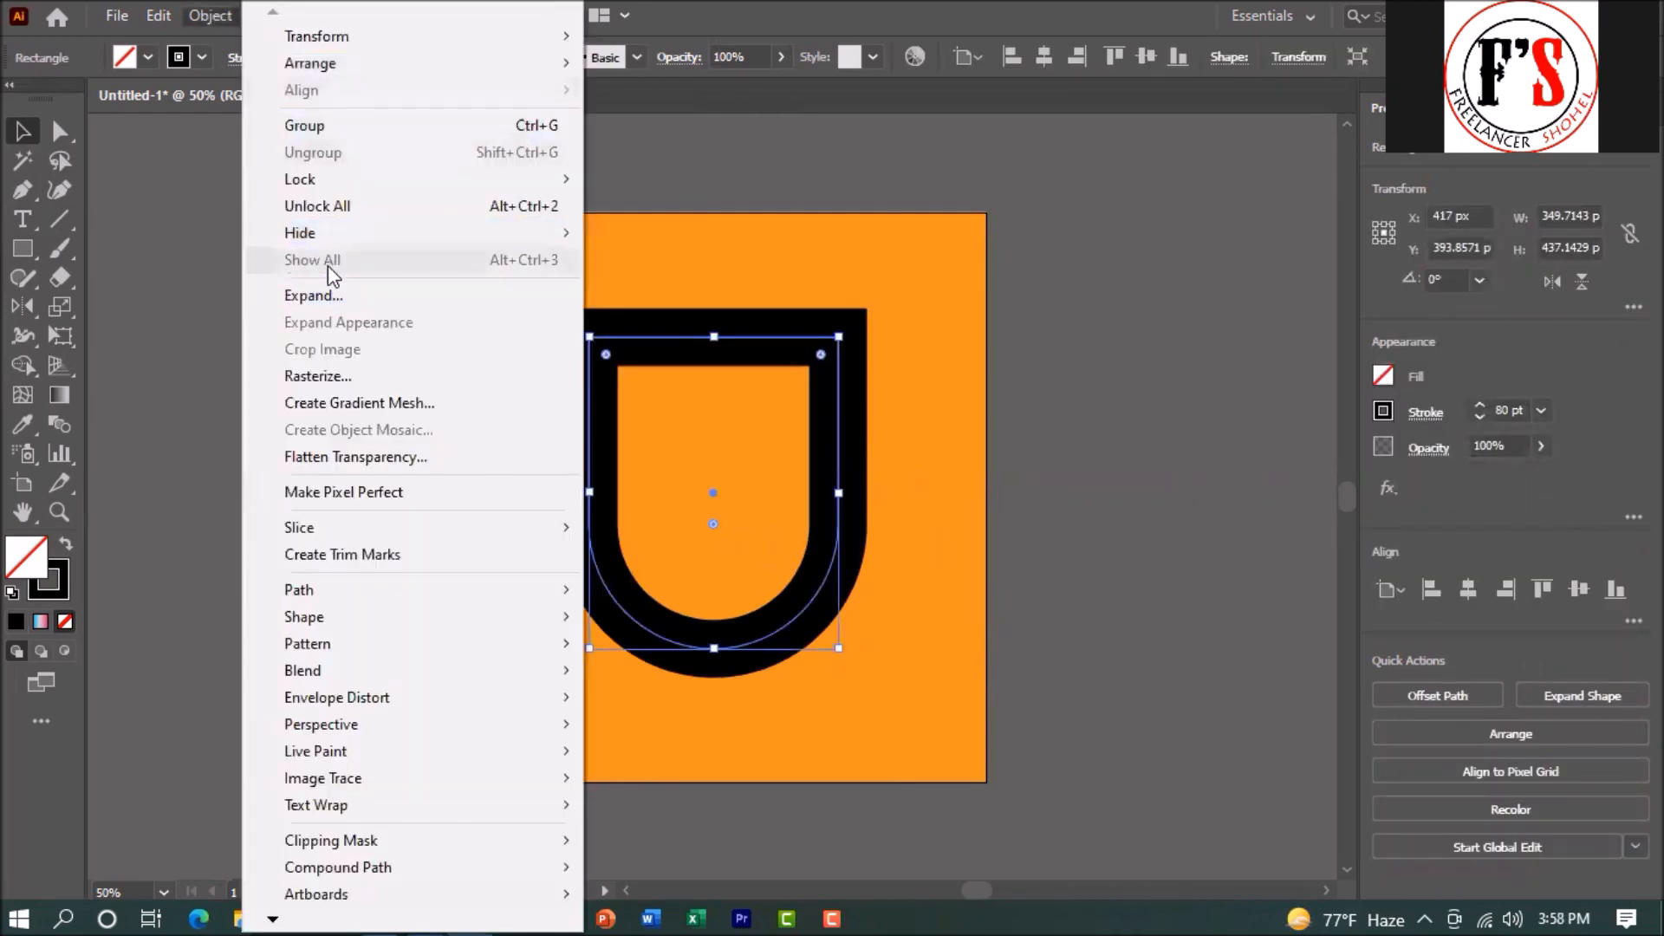
pyautogui.click(322, 296)
pyautogui.press('Return')
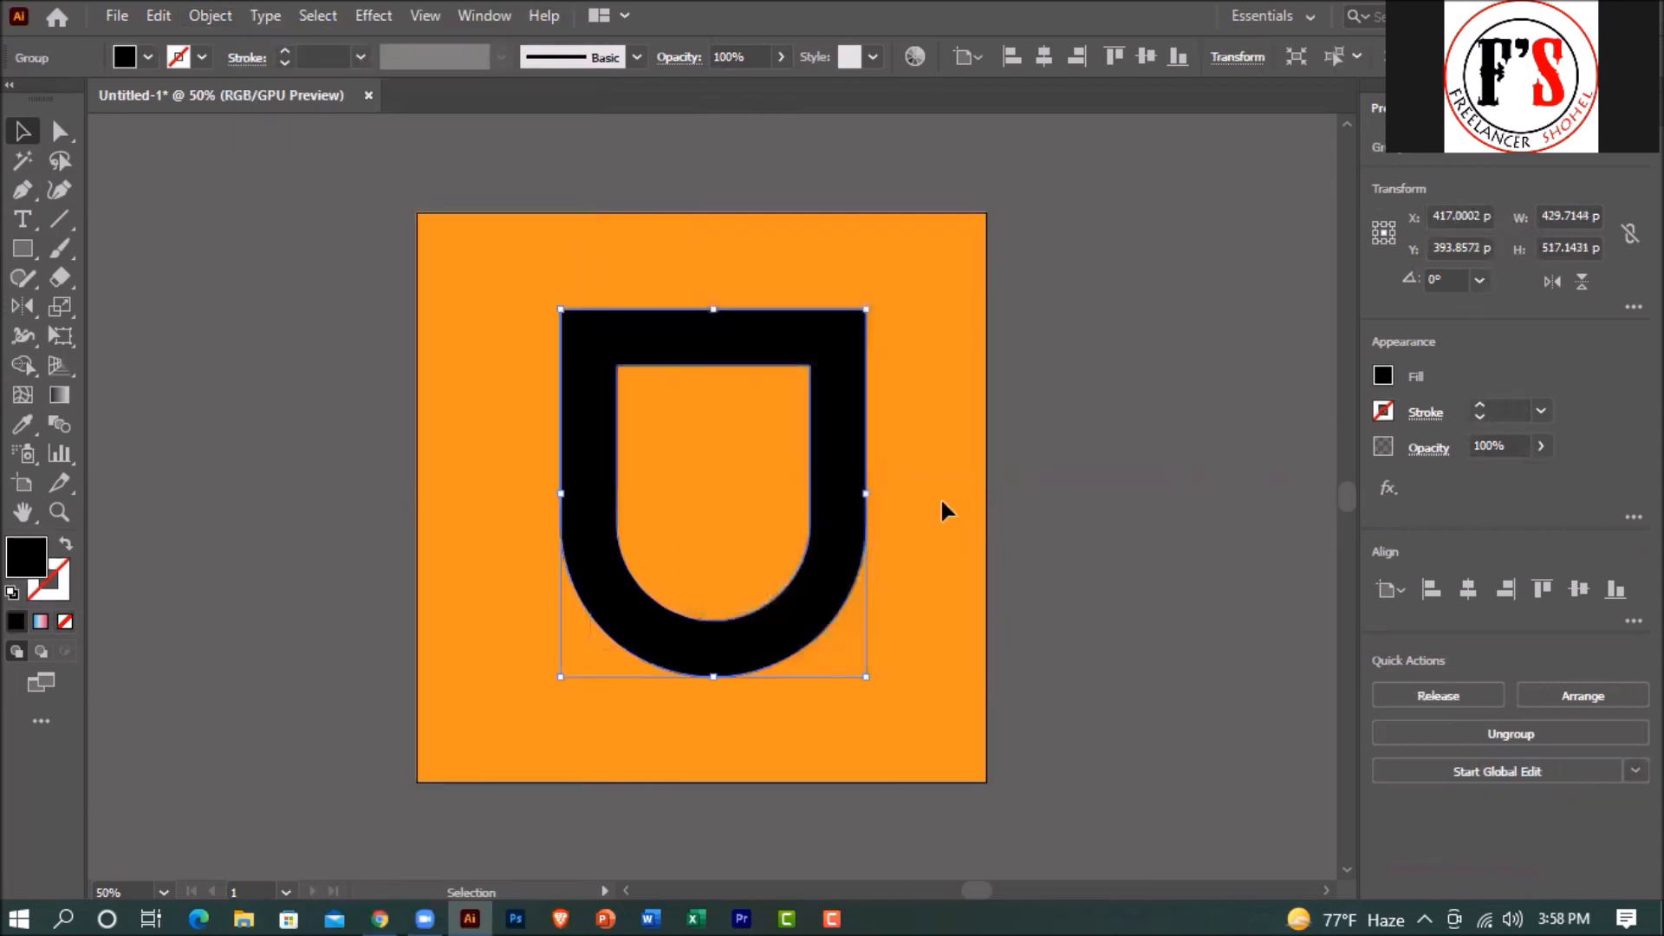
pyautogui.click(910, 510)
pyautogui.moveTo(910, 510); pyautogui.dragTo(939, 486)
pyautogui.moveTo(836, 509); pyautogui.dragTo(943, 445)
pyautogui.click(943, 446)
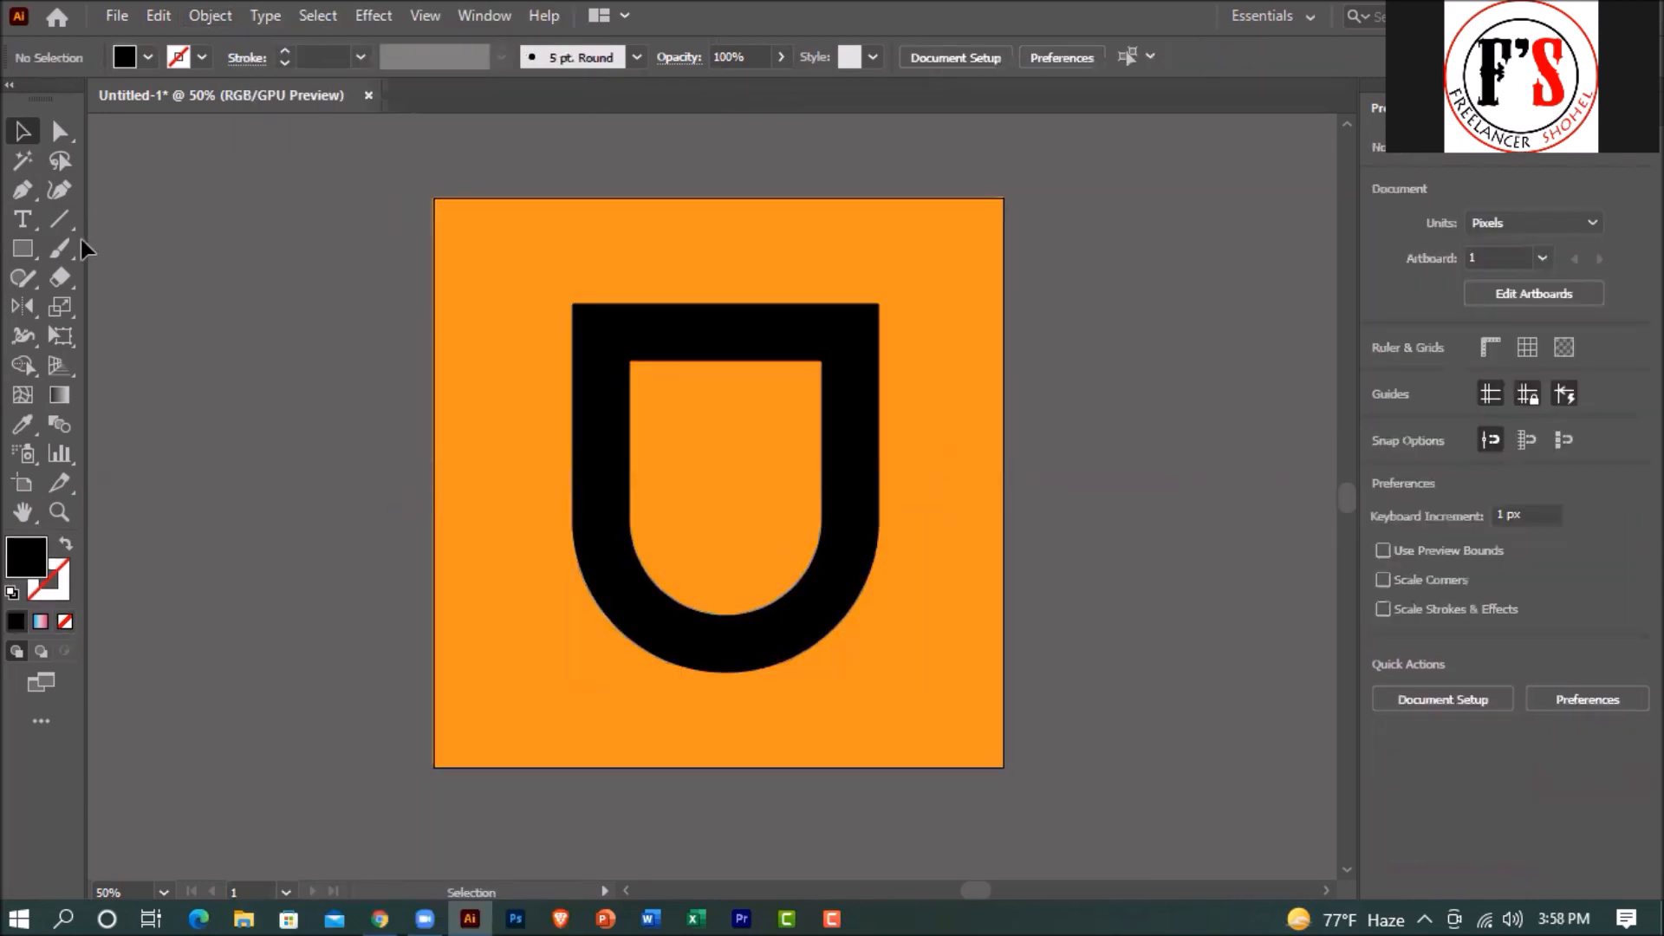
# Draw a black rectangle about 430 by 80 px exactly covering the shape's top bar.
pyautogui.click(23, 248)
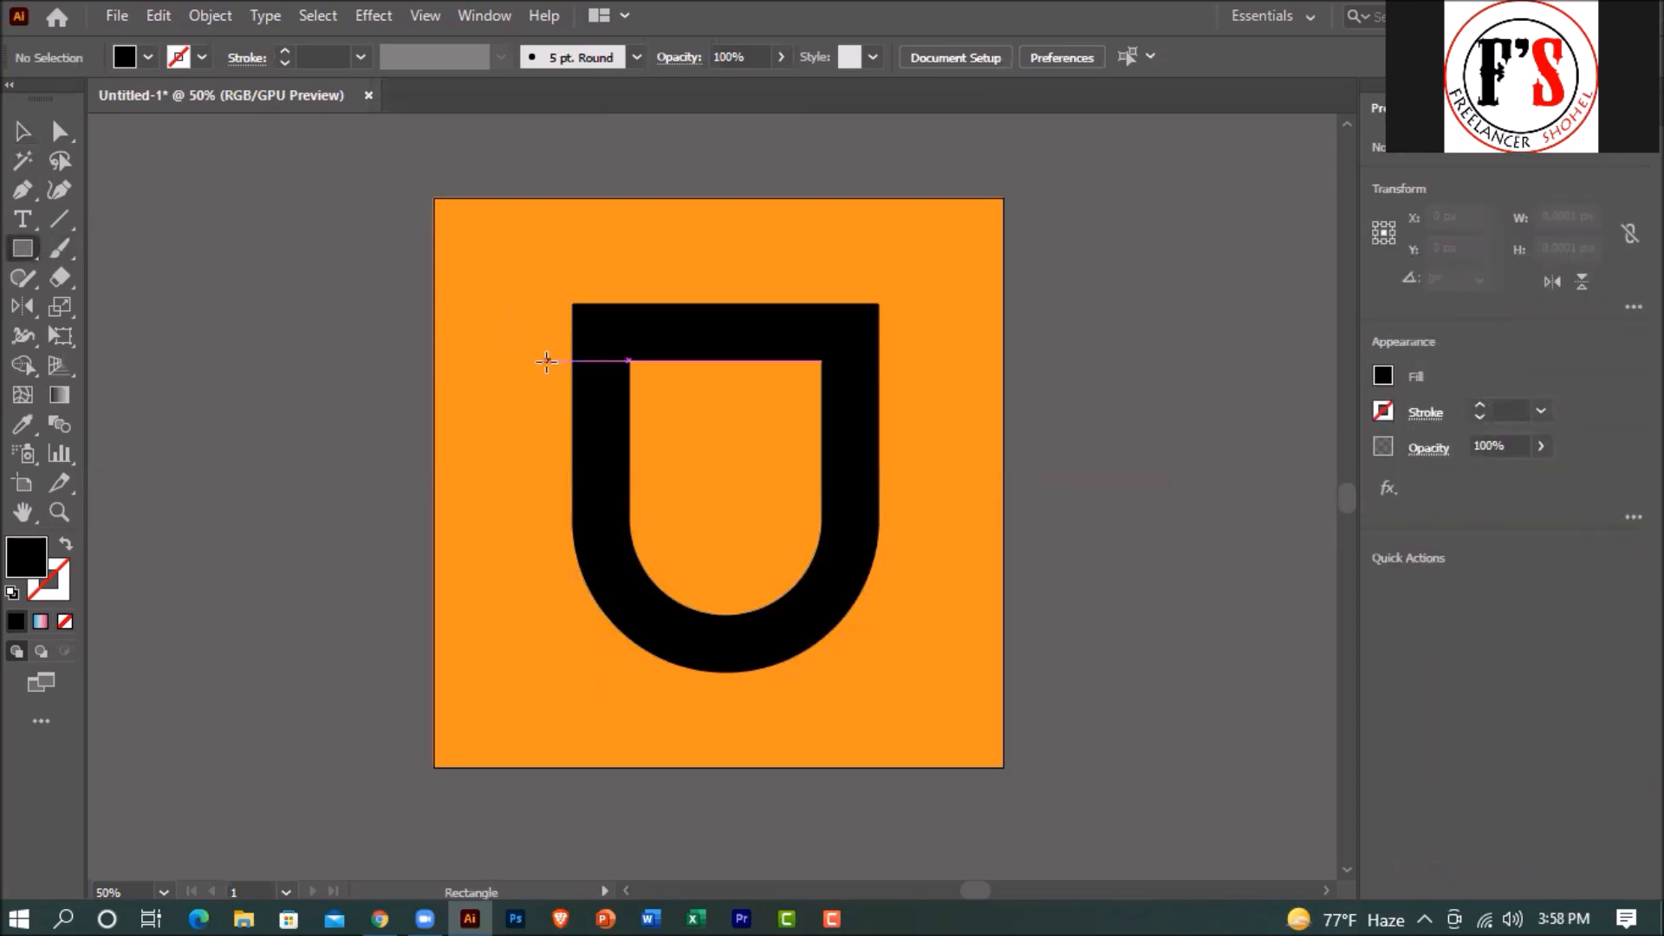
pyautogui.moveTo(540, 366); pyautogui.dragTo(903, 298)
pyautogui.hotkey('ctrl', 'z')
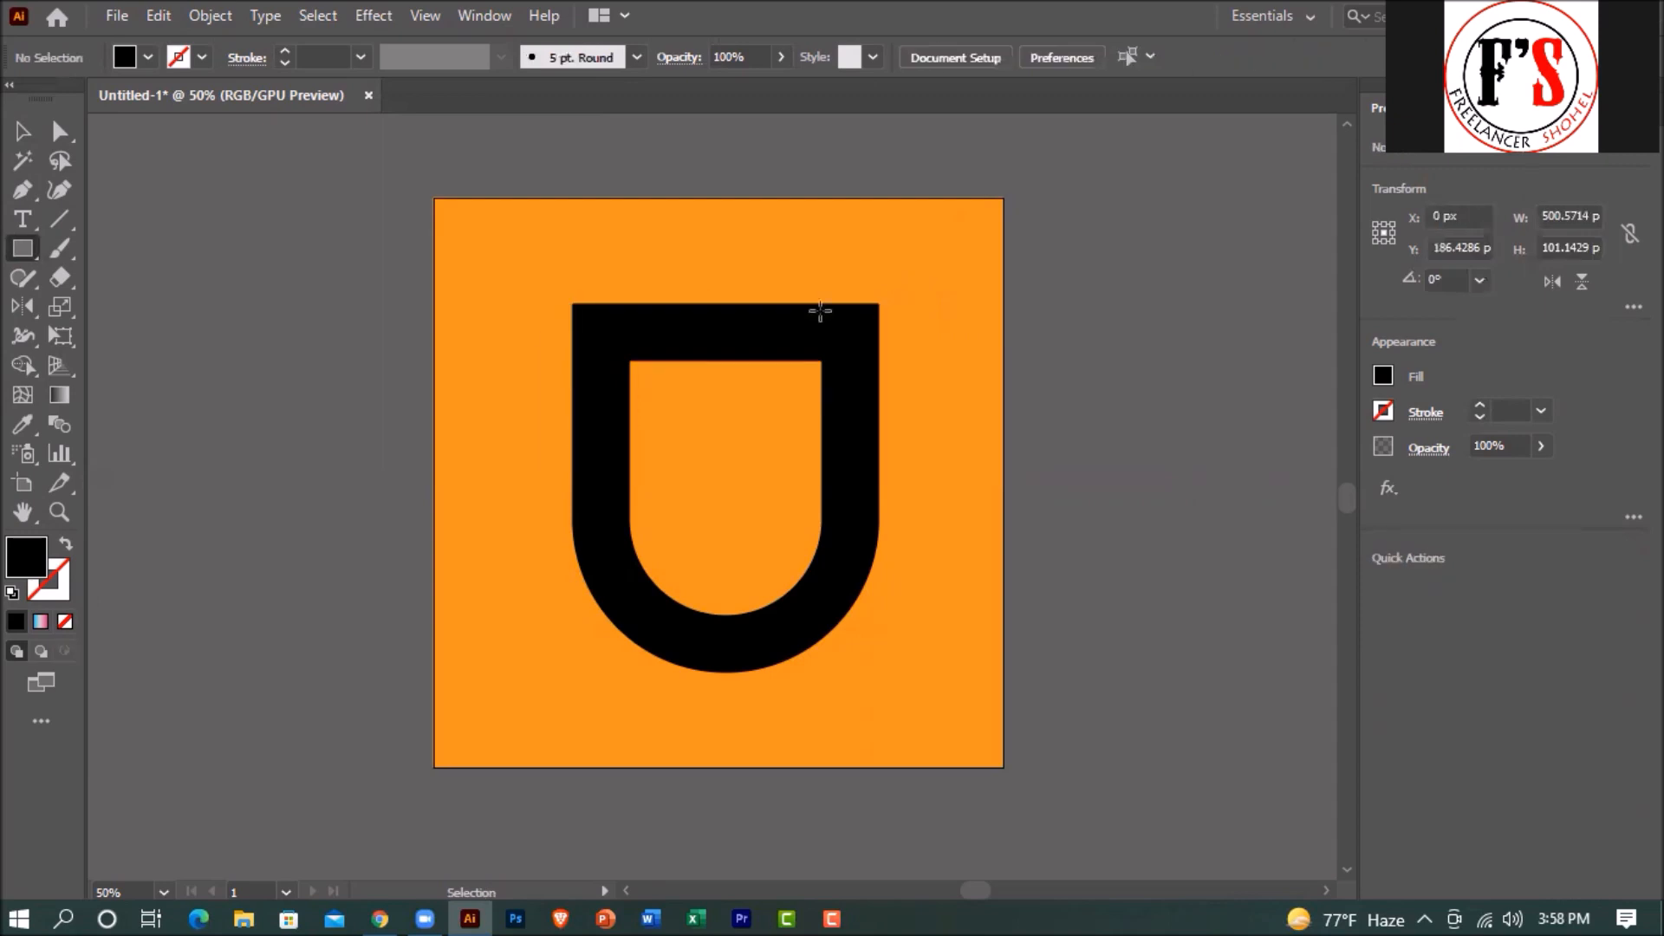
pyautogui.moveTo(573, 360); pyautogui.dragTo(883, 302)
pyautogui.click(22, 131)
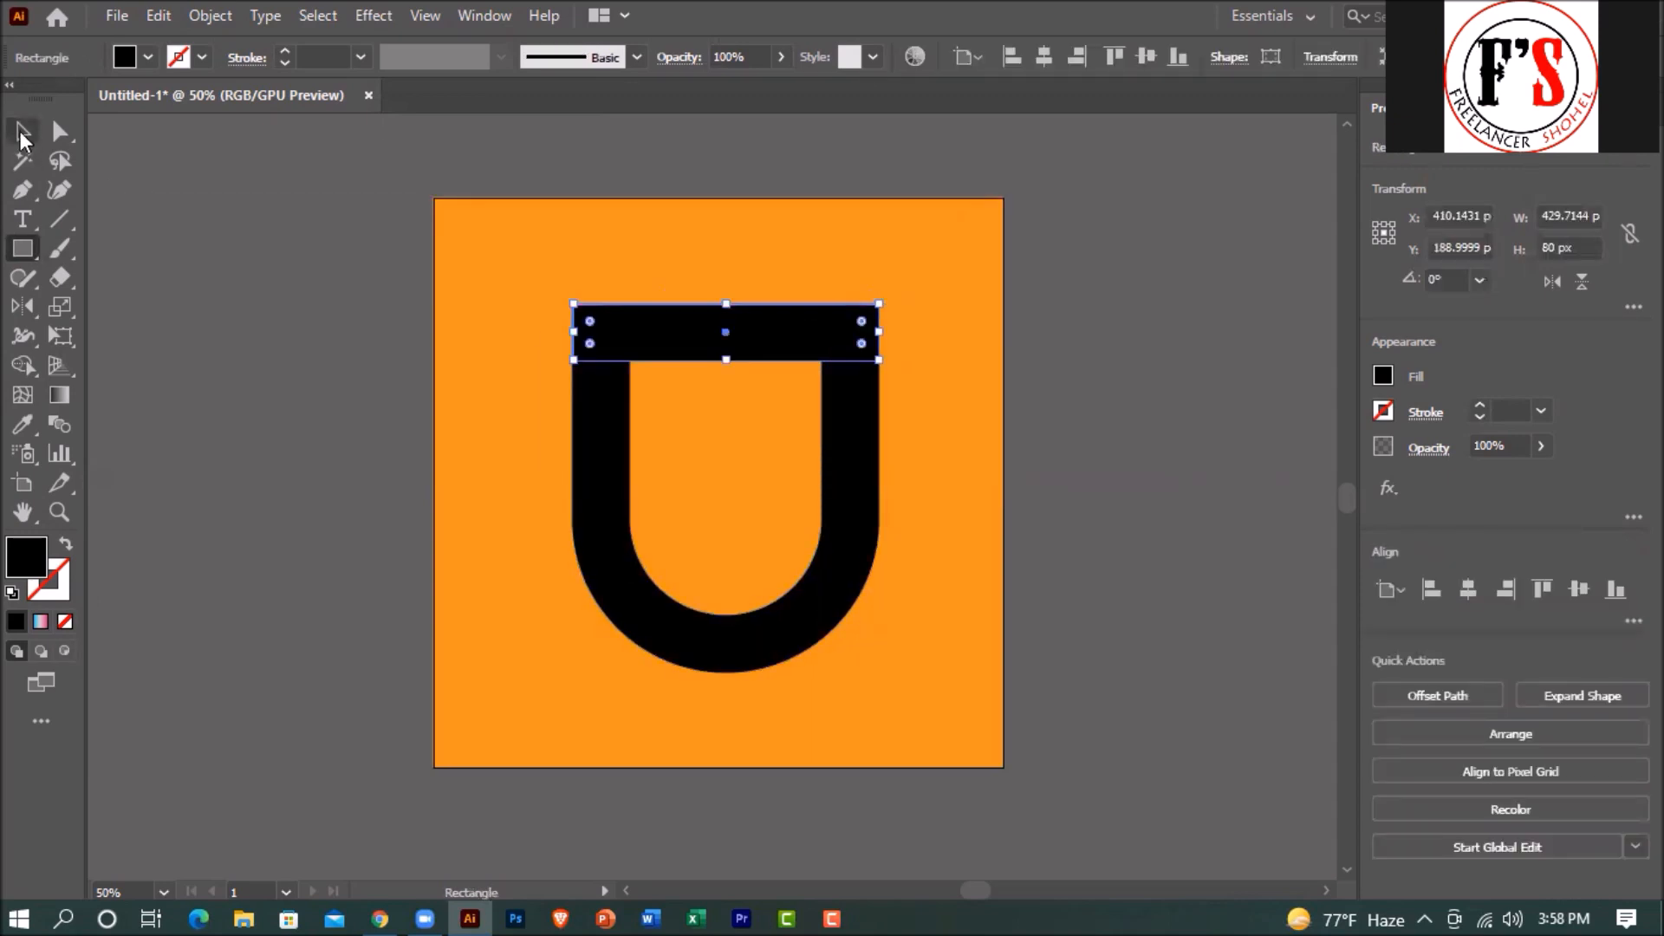
# Widen the top rectangle on both sides to about 569 px and centre it horizontally on the artboard.
pyautogui.moveTo(573, 332); pyautogui.dragTo(544, 331)
pyautogui.moveTo(878, 332); pyautogui.dragTo(928, 331)
pyautogui.moveTo(549, 332); pyautogui.dragTo(514, 332)
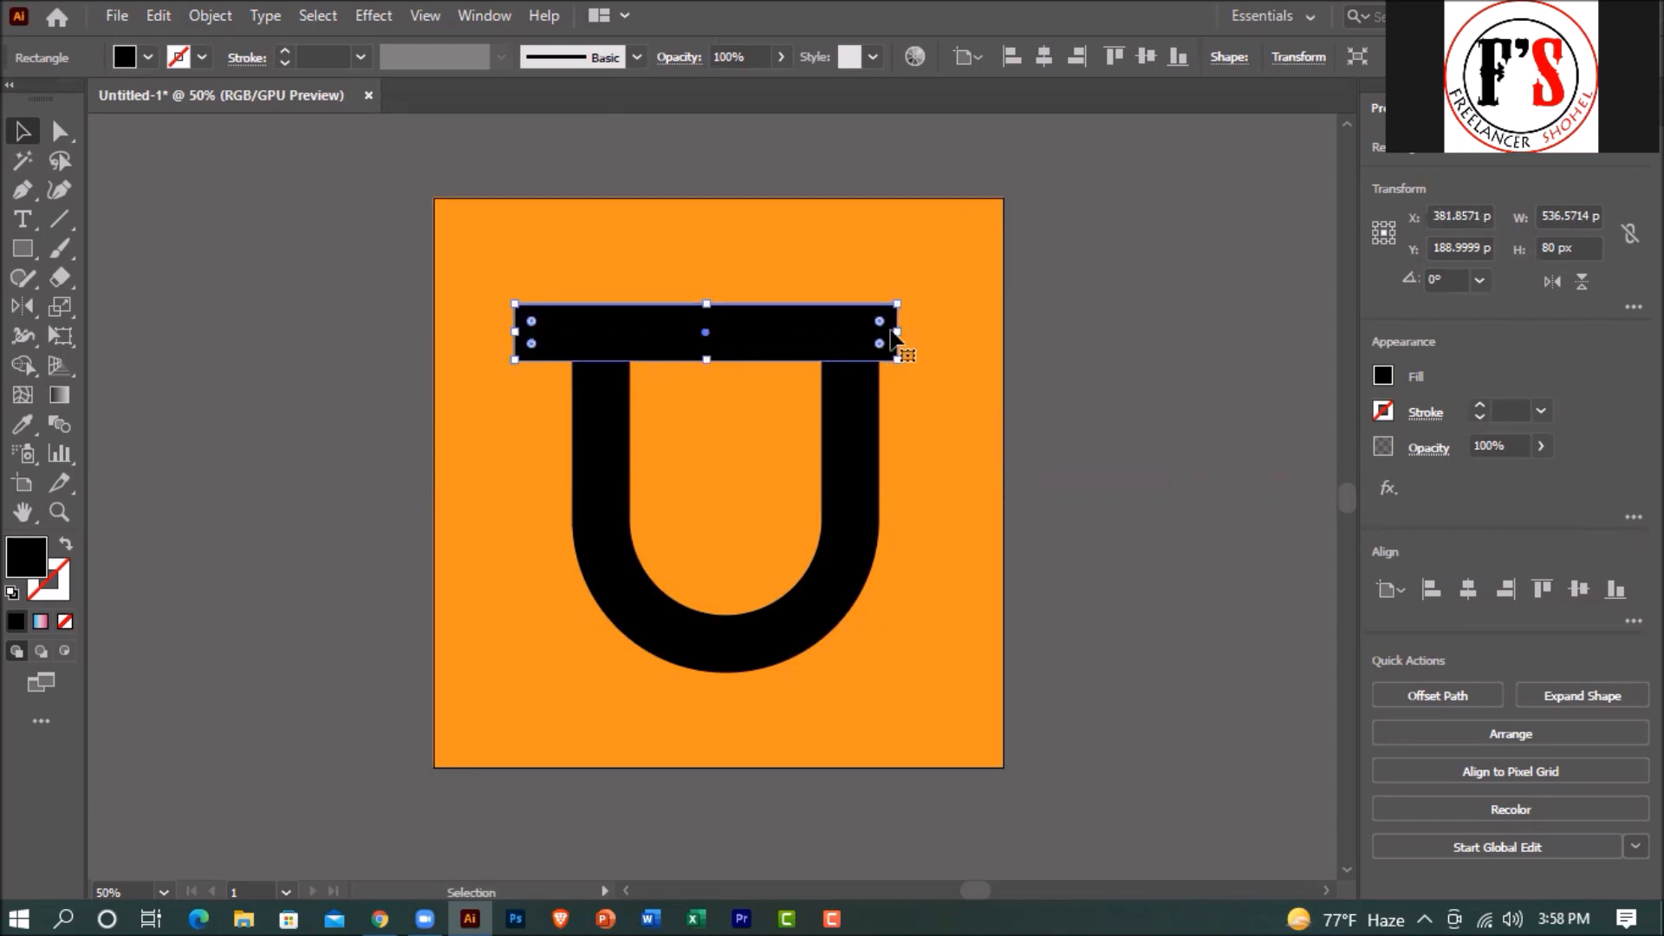
pyautogui.moveTo(897, 332); pyautogui.dragTo(923, 332)
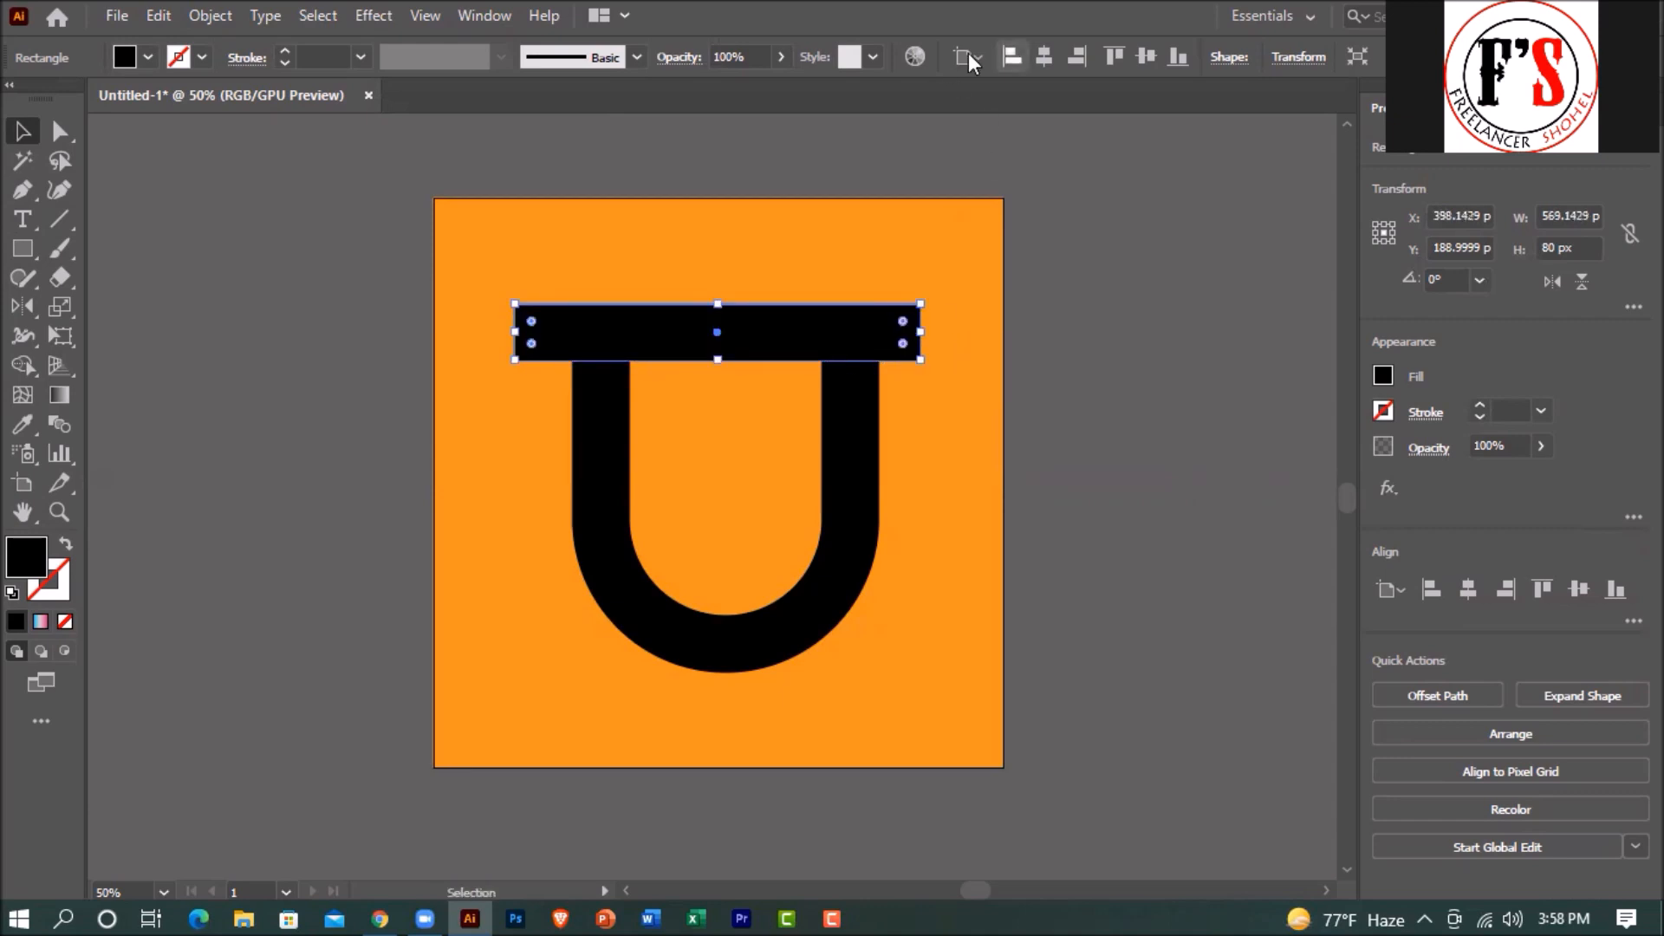
pyautogui.click(1044, 57)
pyautogui.click(1018, 122)
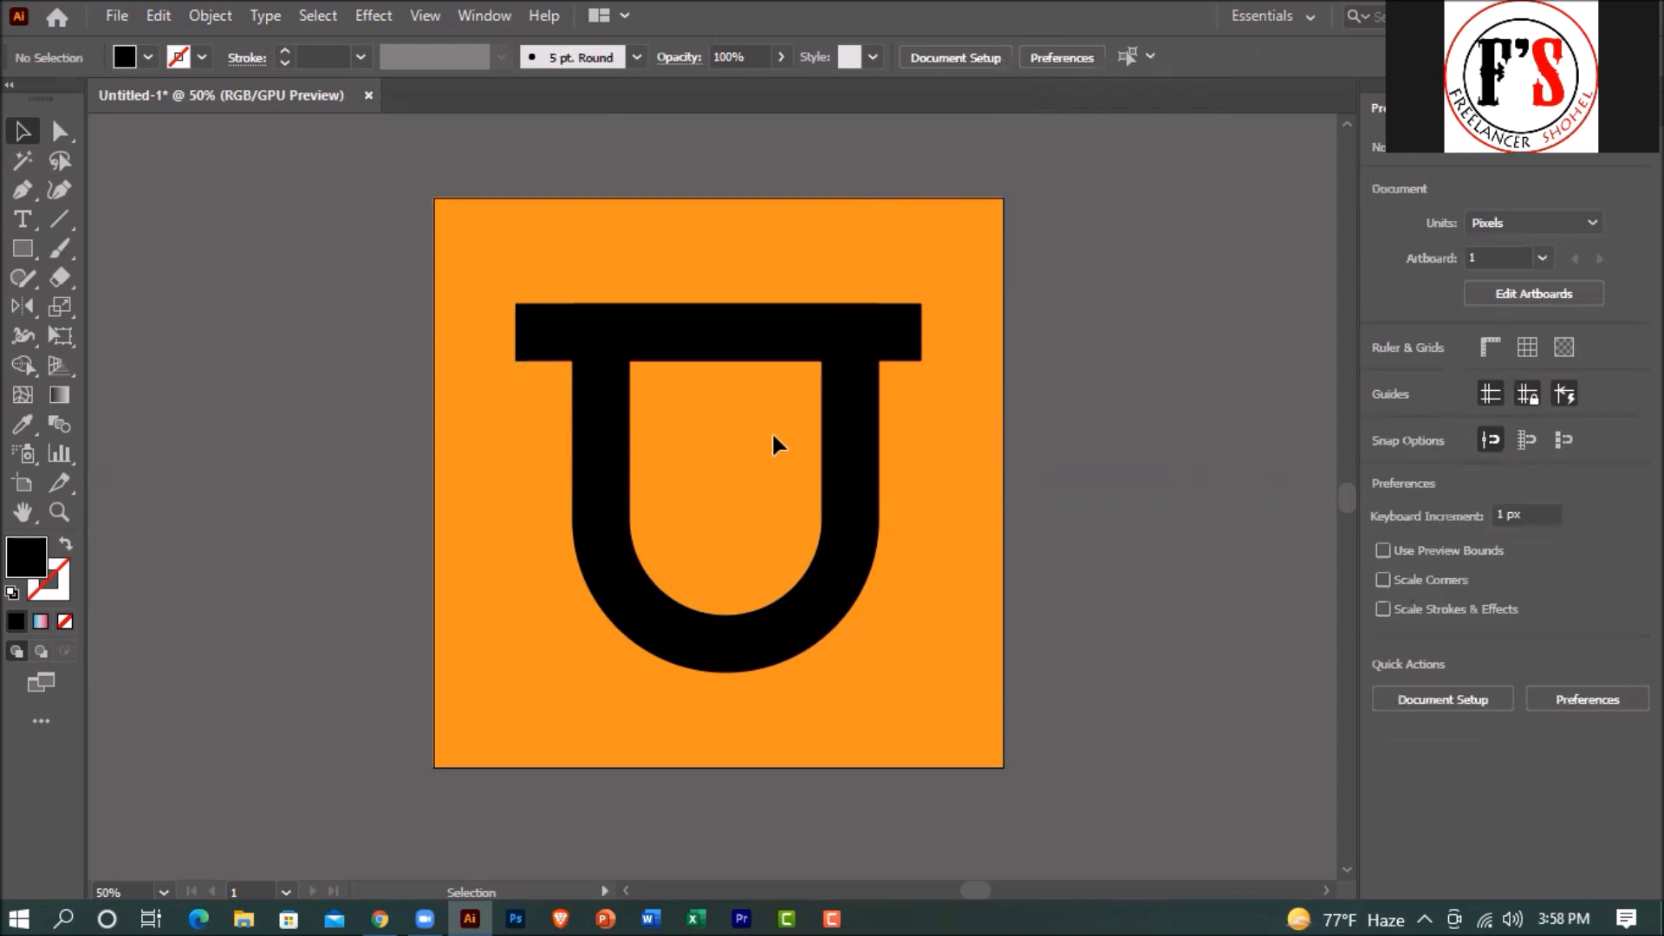
# Try raising the top bar's upper edge to a height of about 91 px, and restore it to 80 px.
pyautogui.click(876, 416)
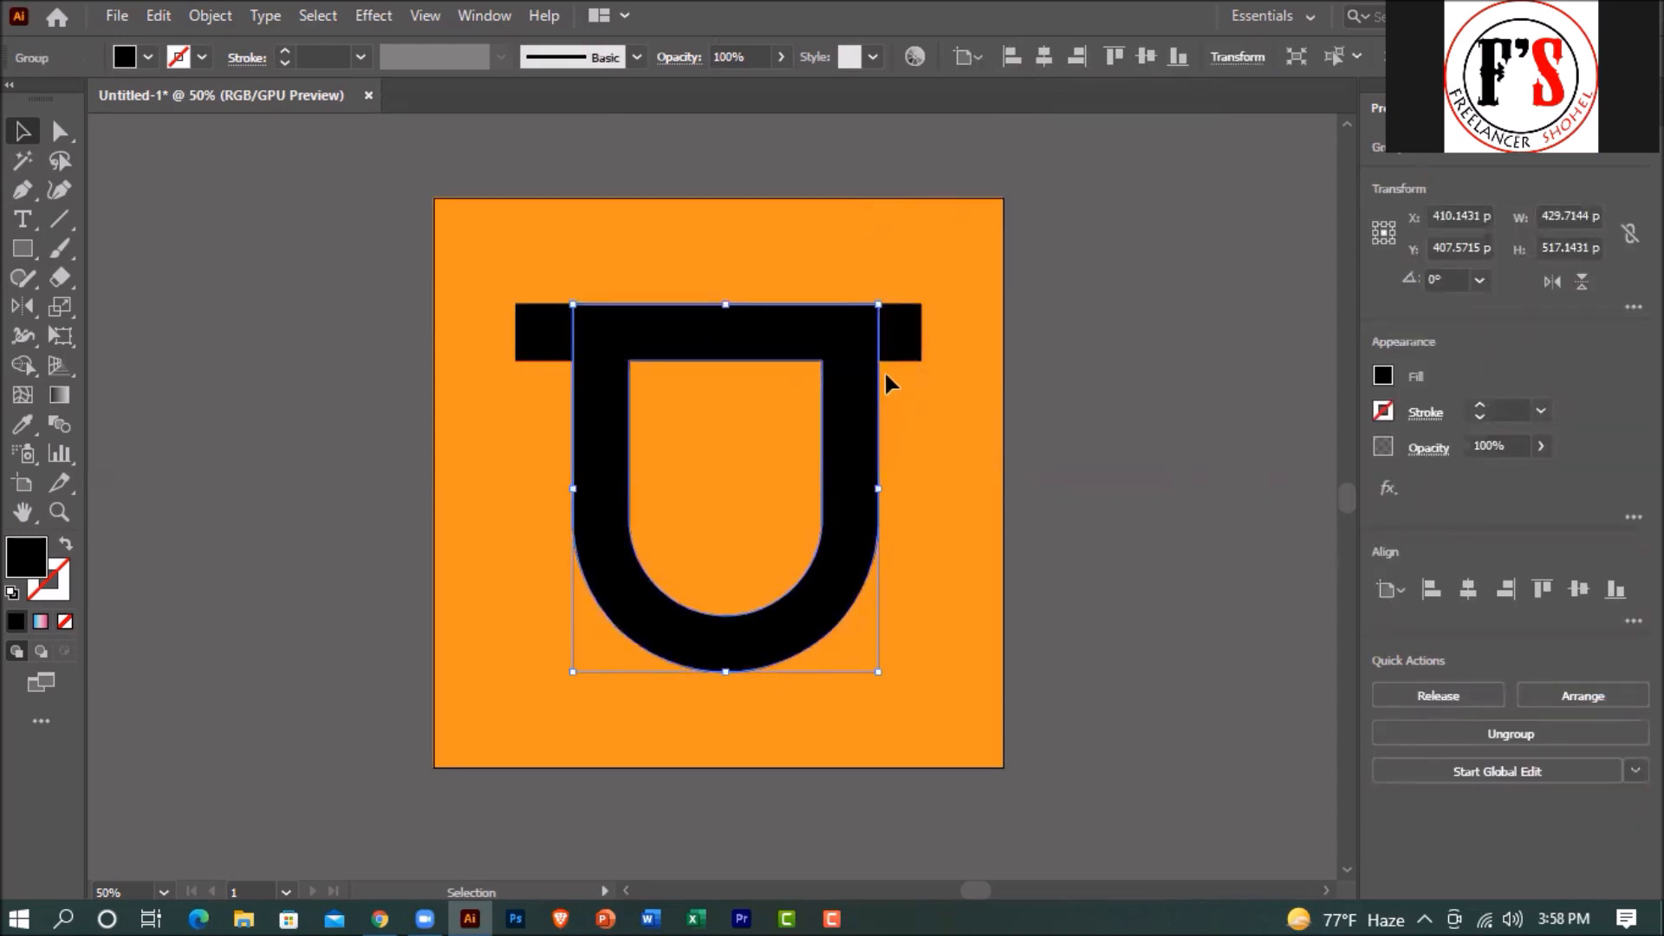
pyautogui.click(731, 446)
pyautogui.click(728, 327)
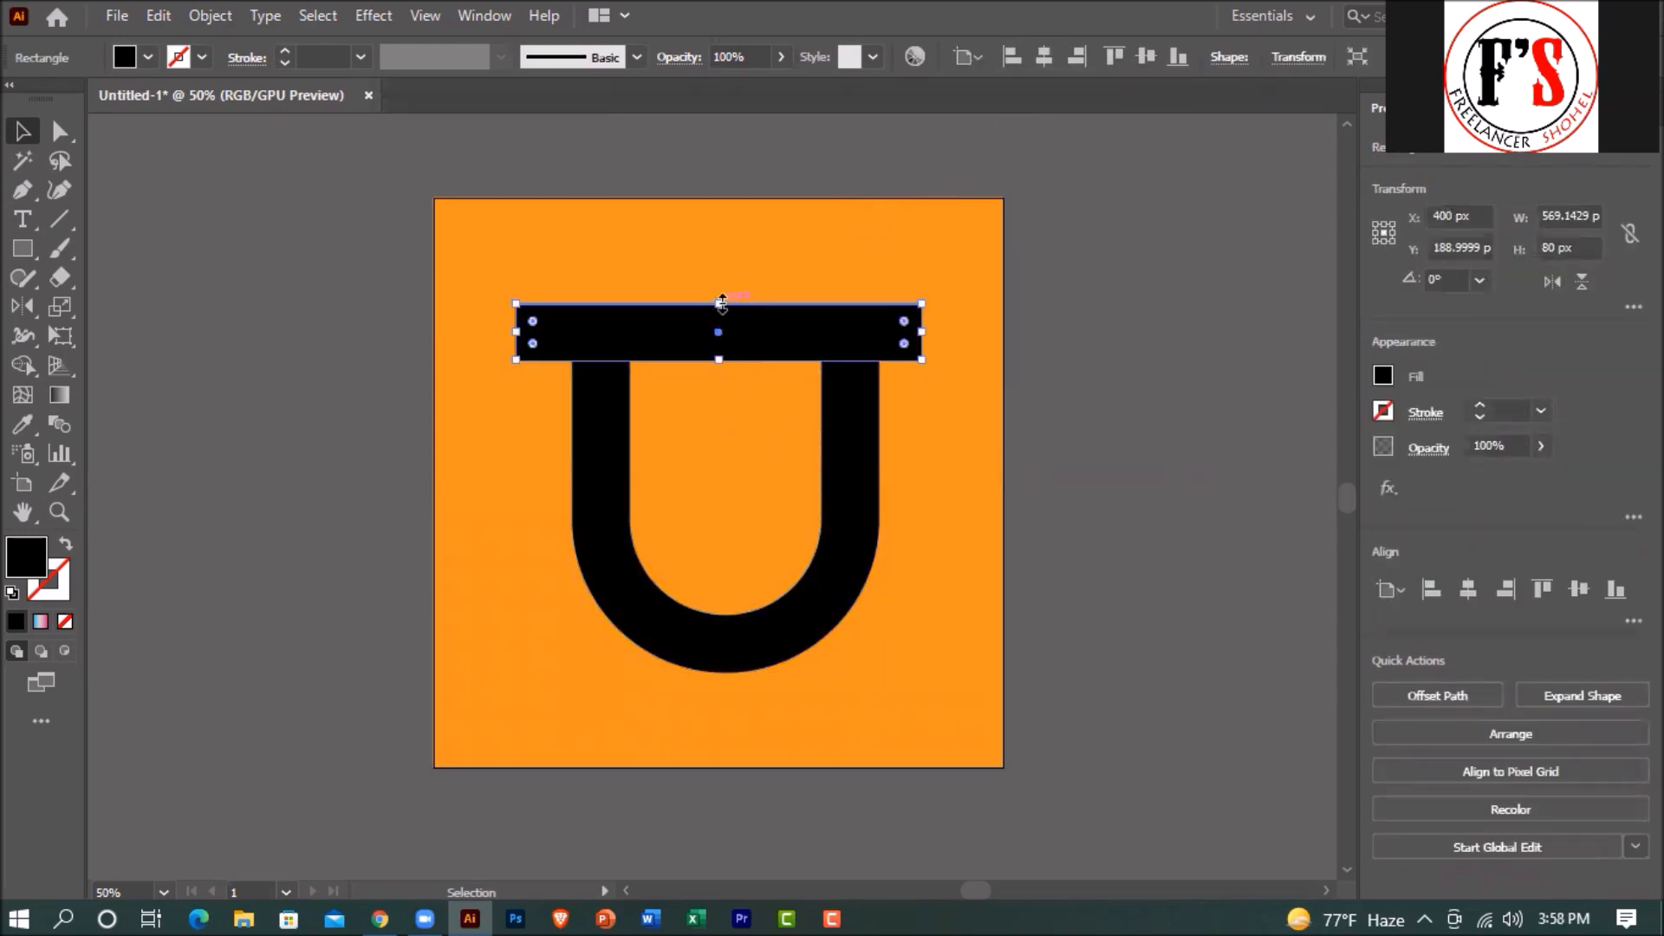
pyautogui.moveTo(722, 303); pyautogui.dragTo(720, 294)
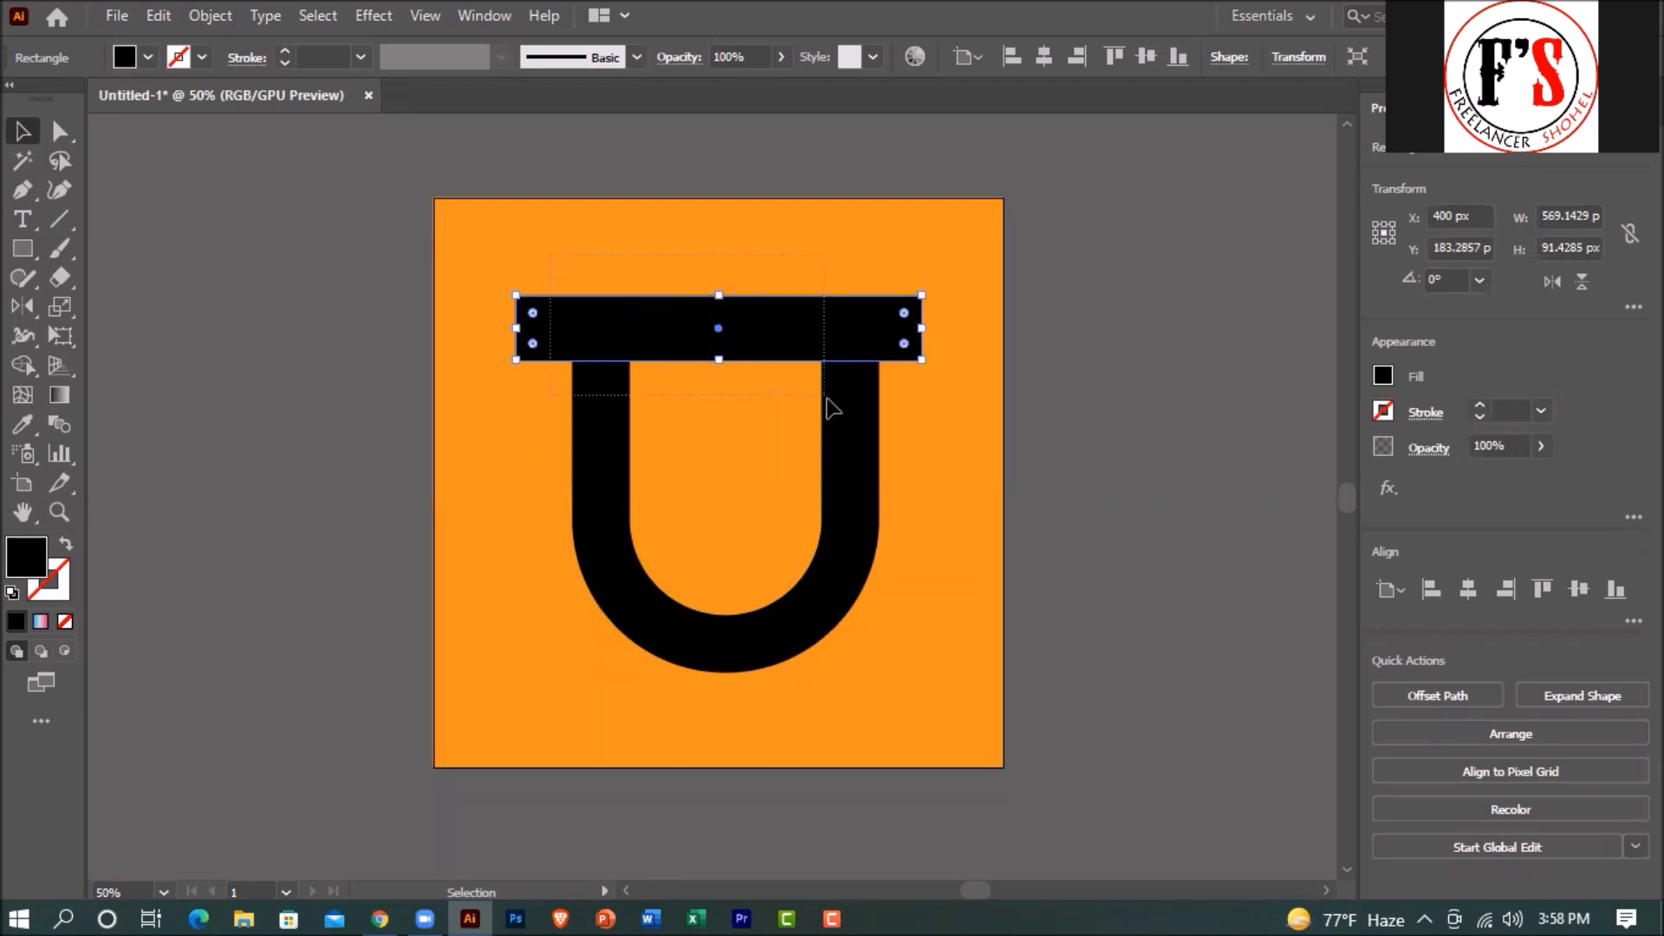
pyautogui.keyDown('shift'); pyautogui.click(885, 416); pyautogui.keyUp('shift')
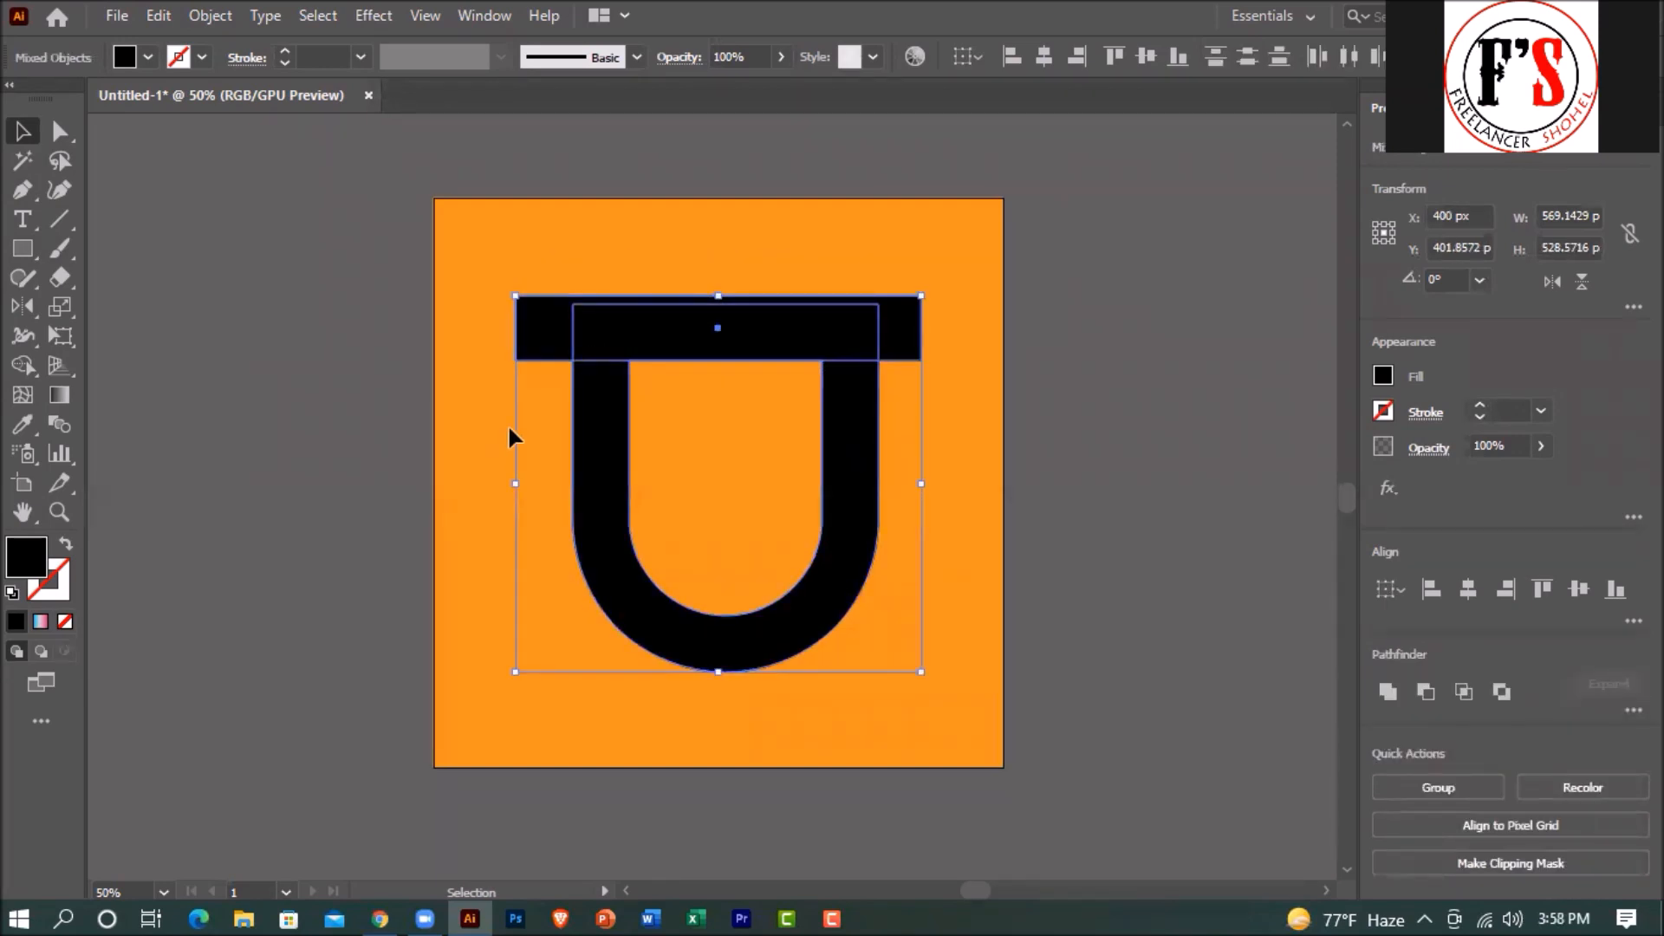
pyautogui.click(24, 371)
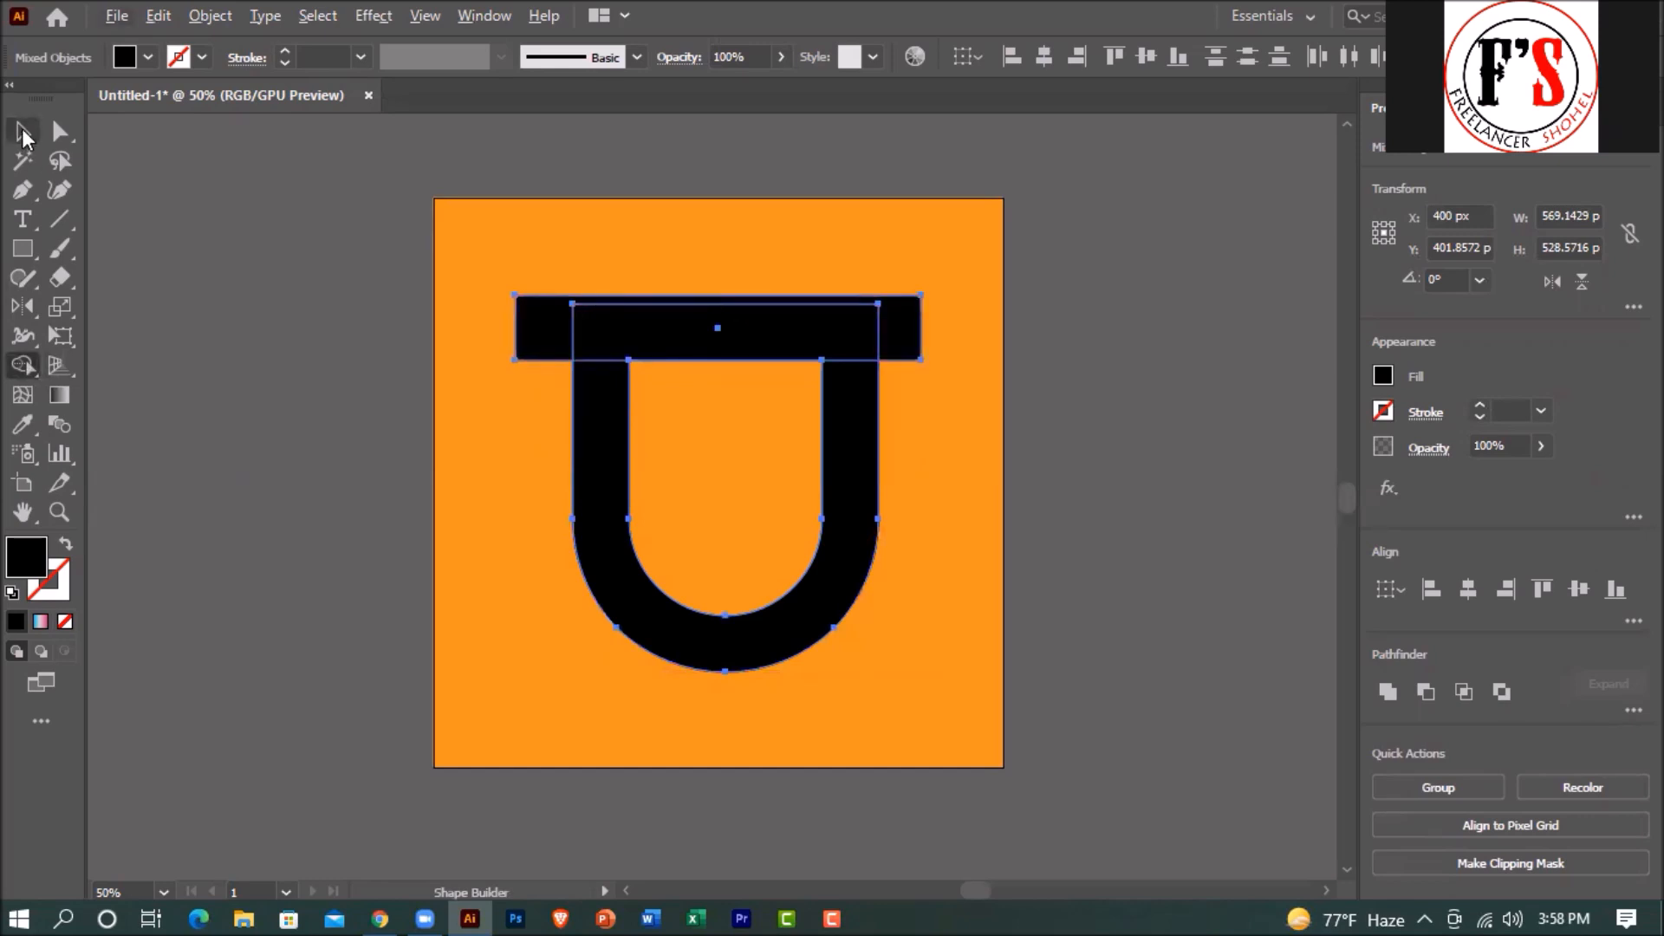
pyautogui.press('v')
pyautogui.click(728, 338)
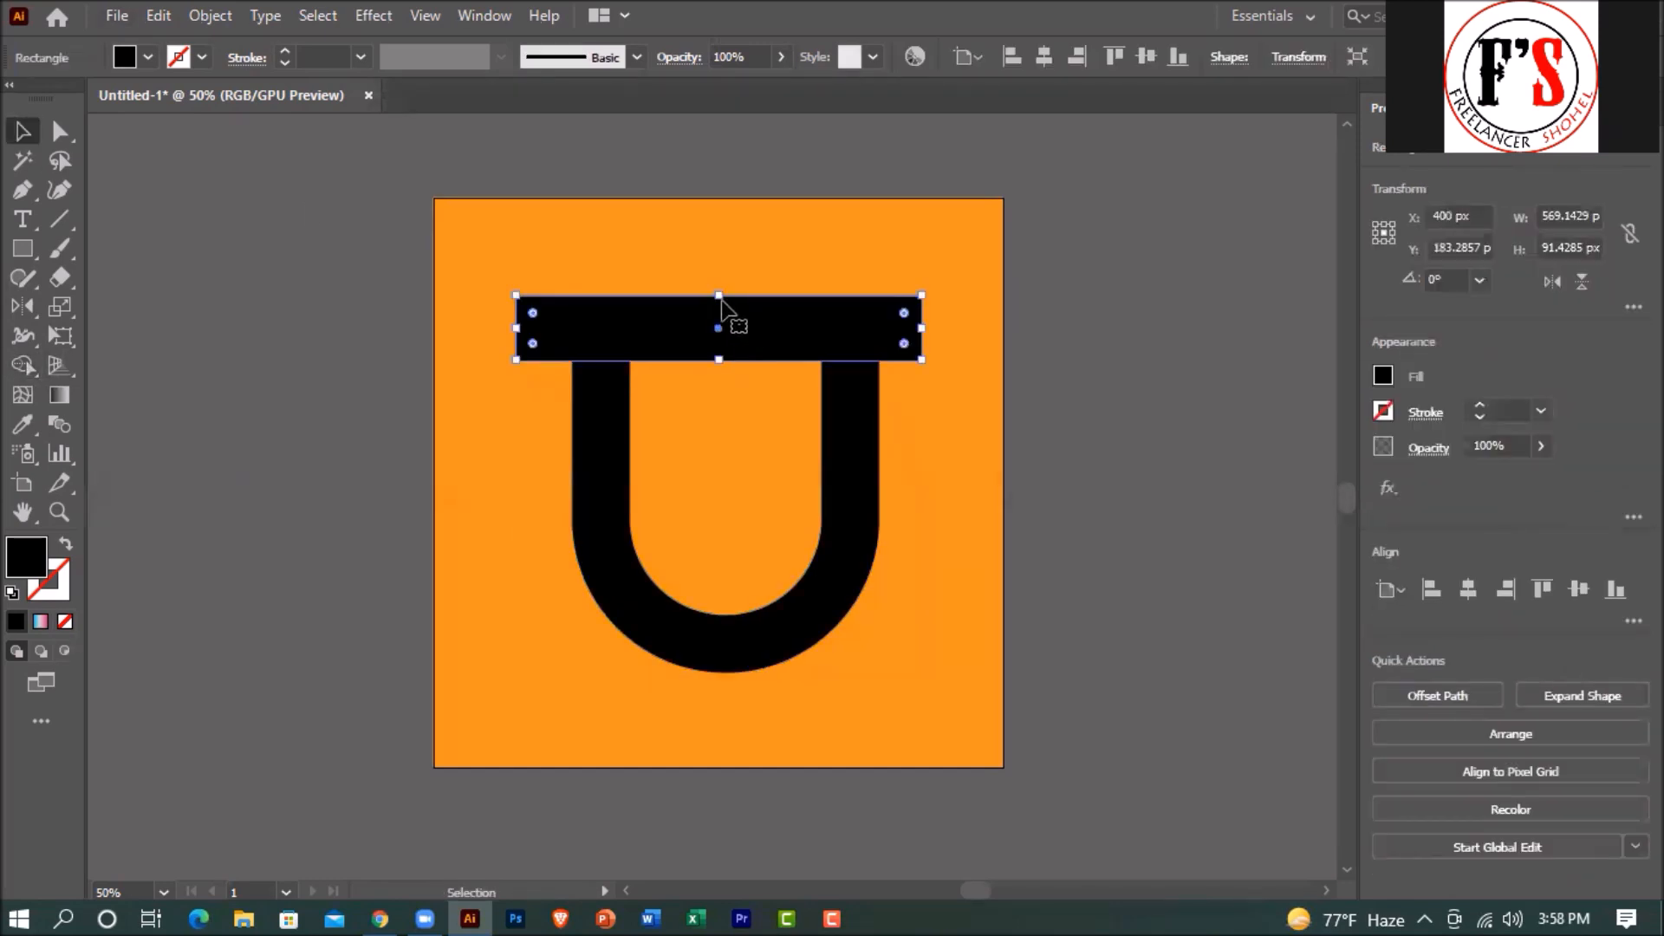
pyautogui.moveTo(718, 295); pyautogui.dragTo(719, 303)
pyautogui.click(689, 414)
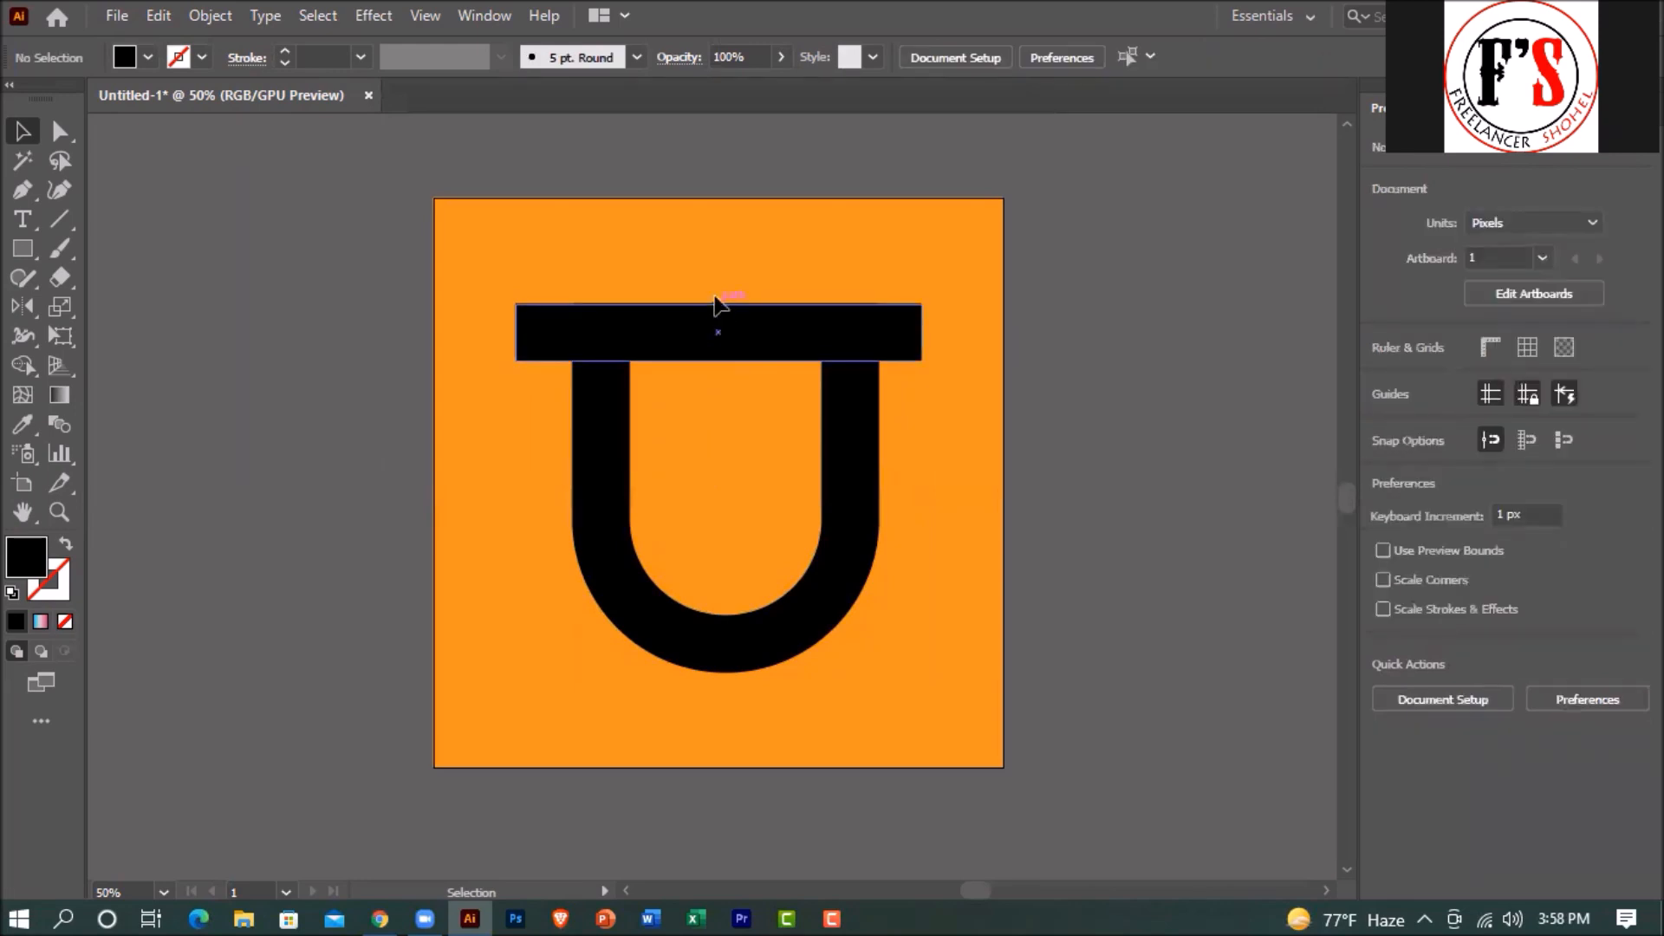
pyautogui.hotkey('ctrl', 'a')
pyautogui.click(24, 364)
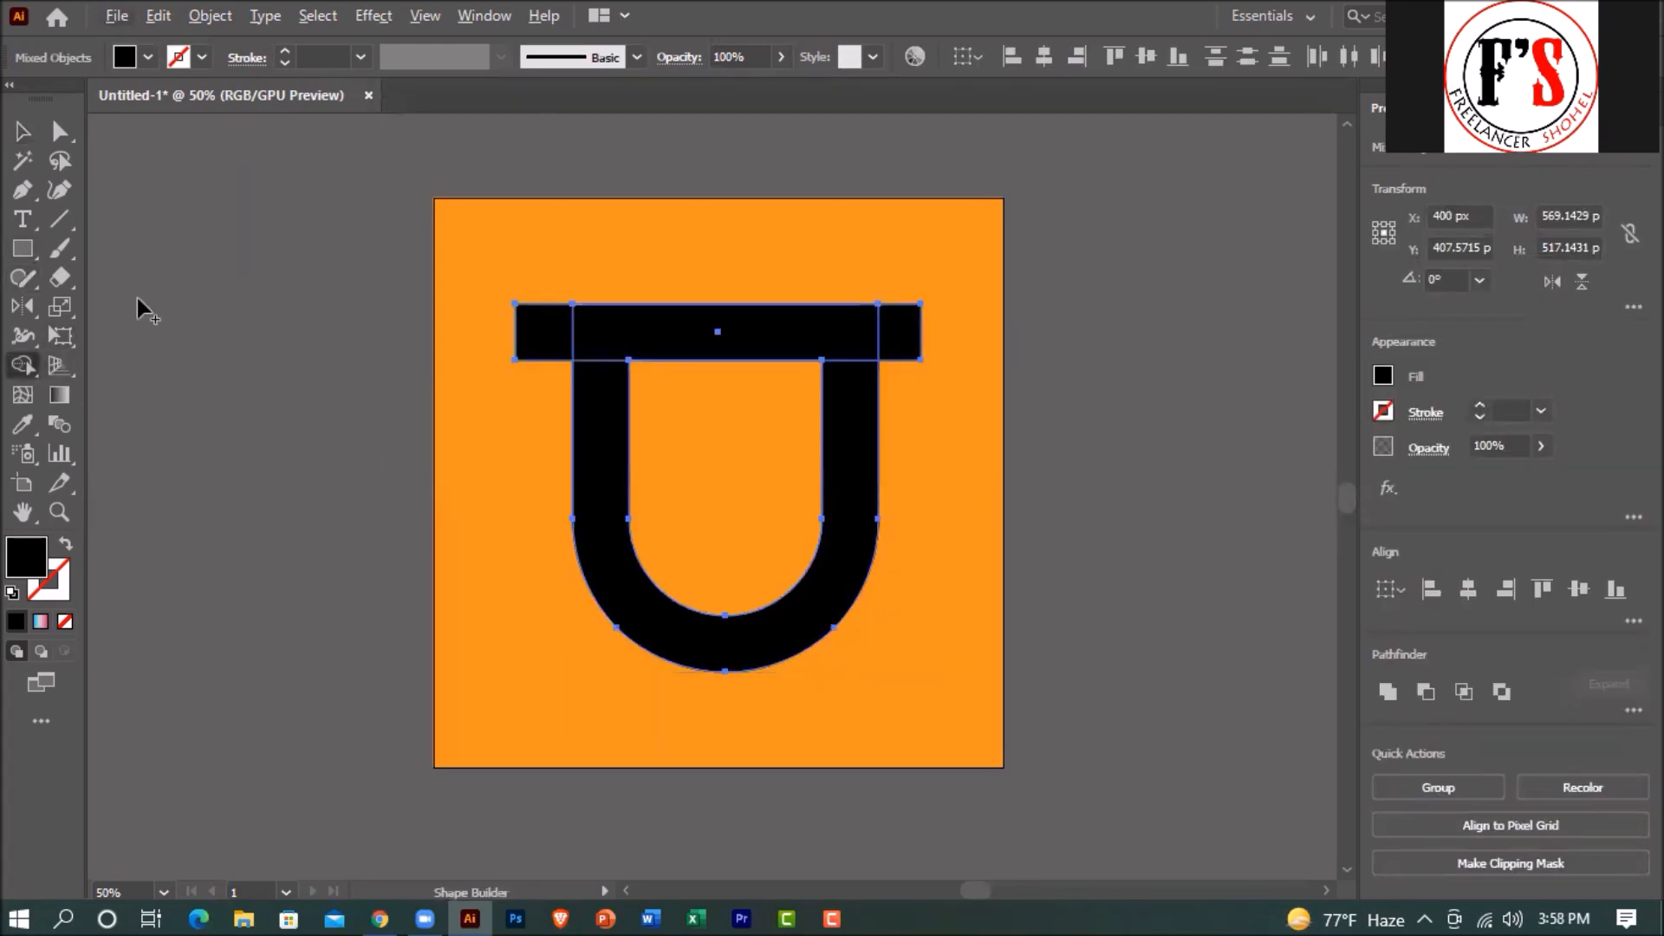
pyautogui.click(23, 131)
pyautogui.click(726, 392)
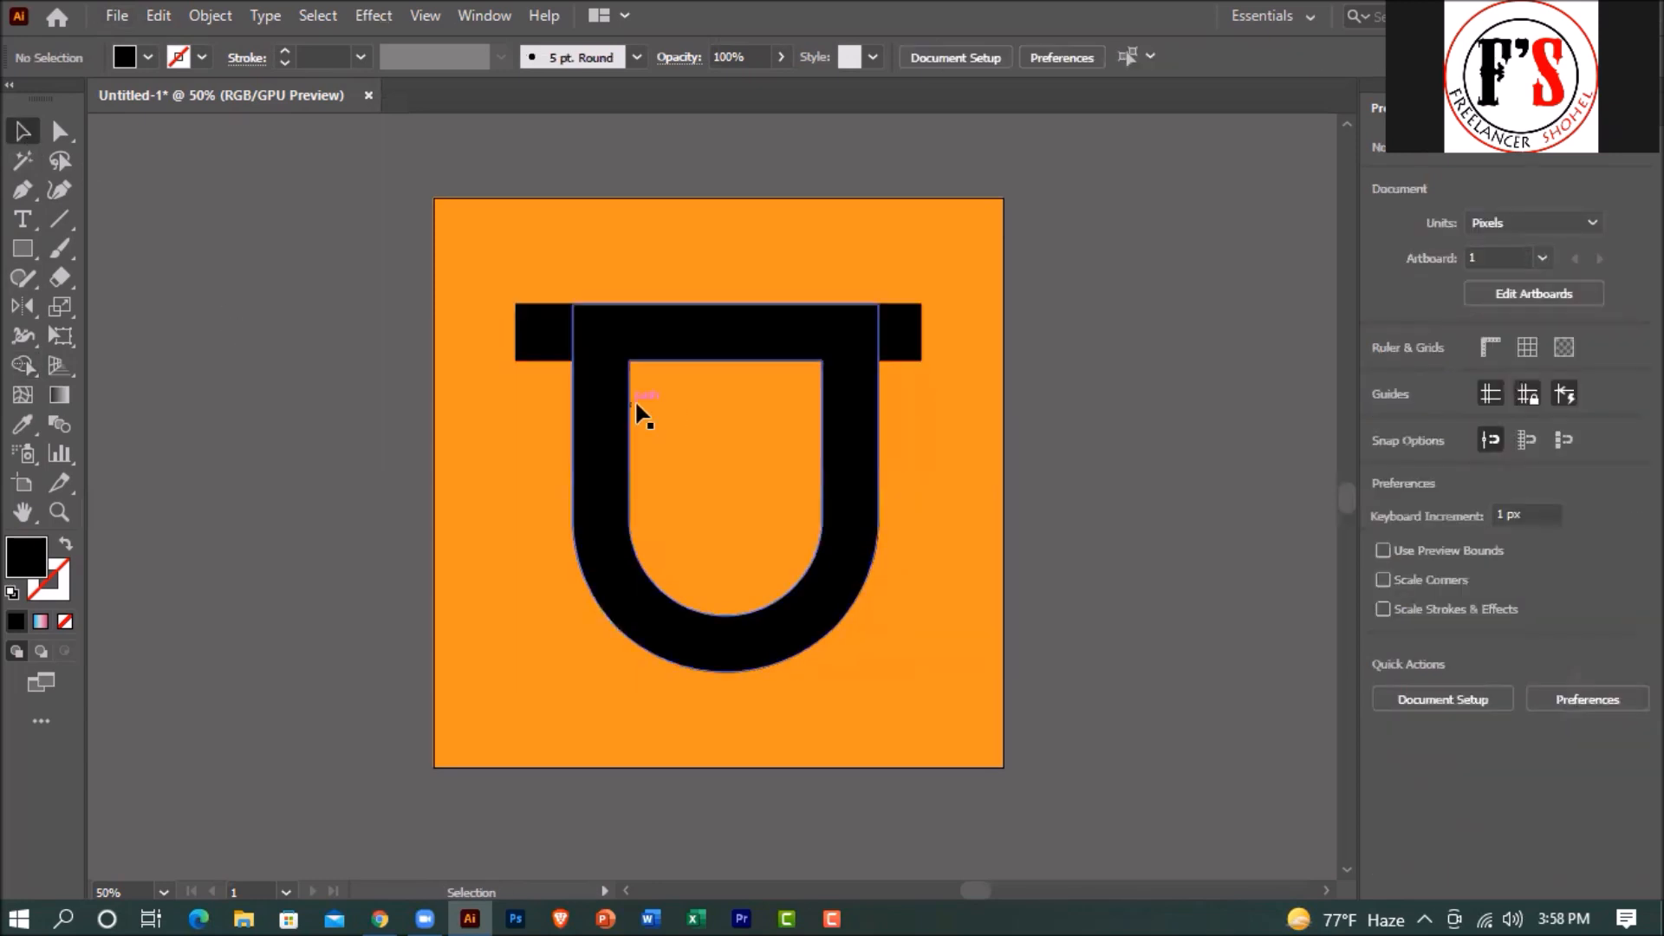
pyautogui.click(621, 416)
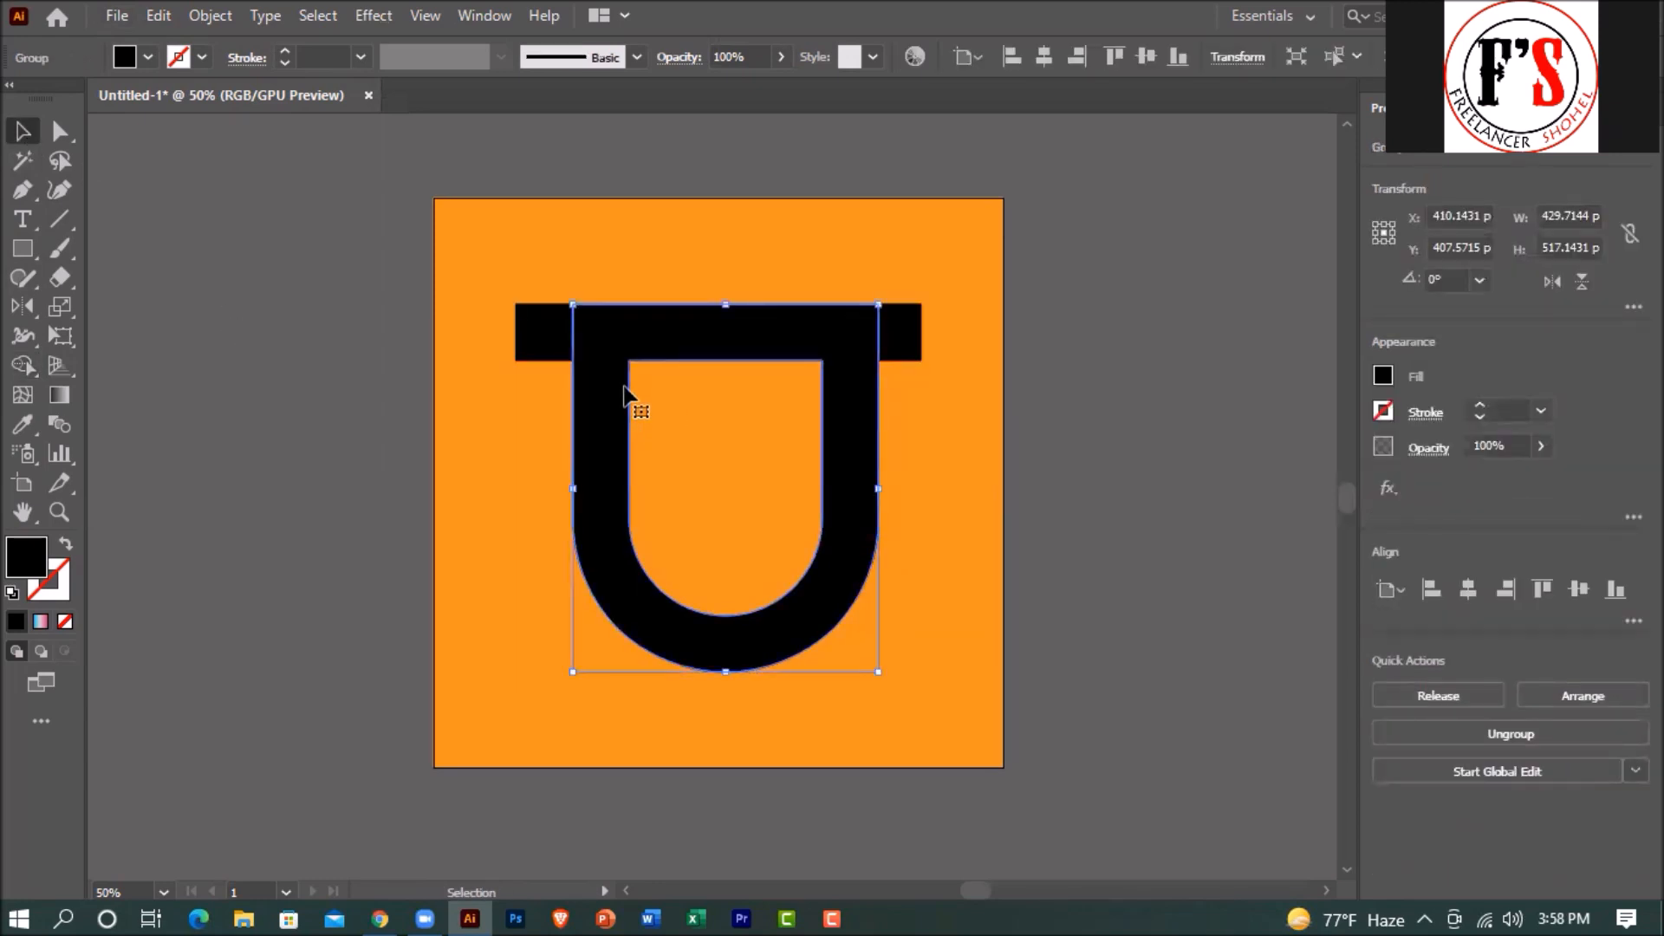
# Draw a rectangle about 270 by 233 px across the middle of the top bar, matching the inner opening's width.
pyautogui.click(23, 248)
pyautogui.moveTo(630, 394); pyautogui.dragTo(822, 230)
pyautogui.click(22, 131)
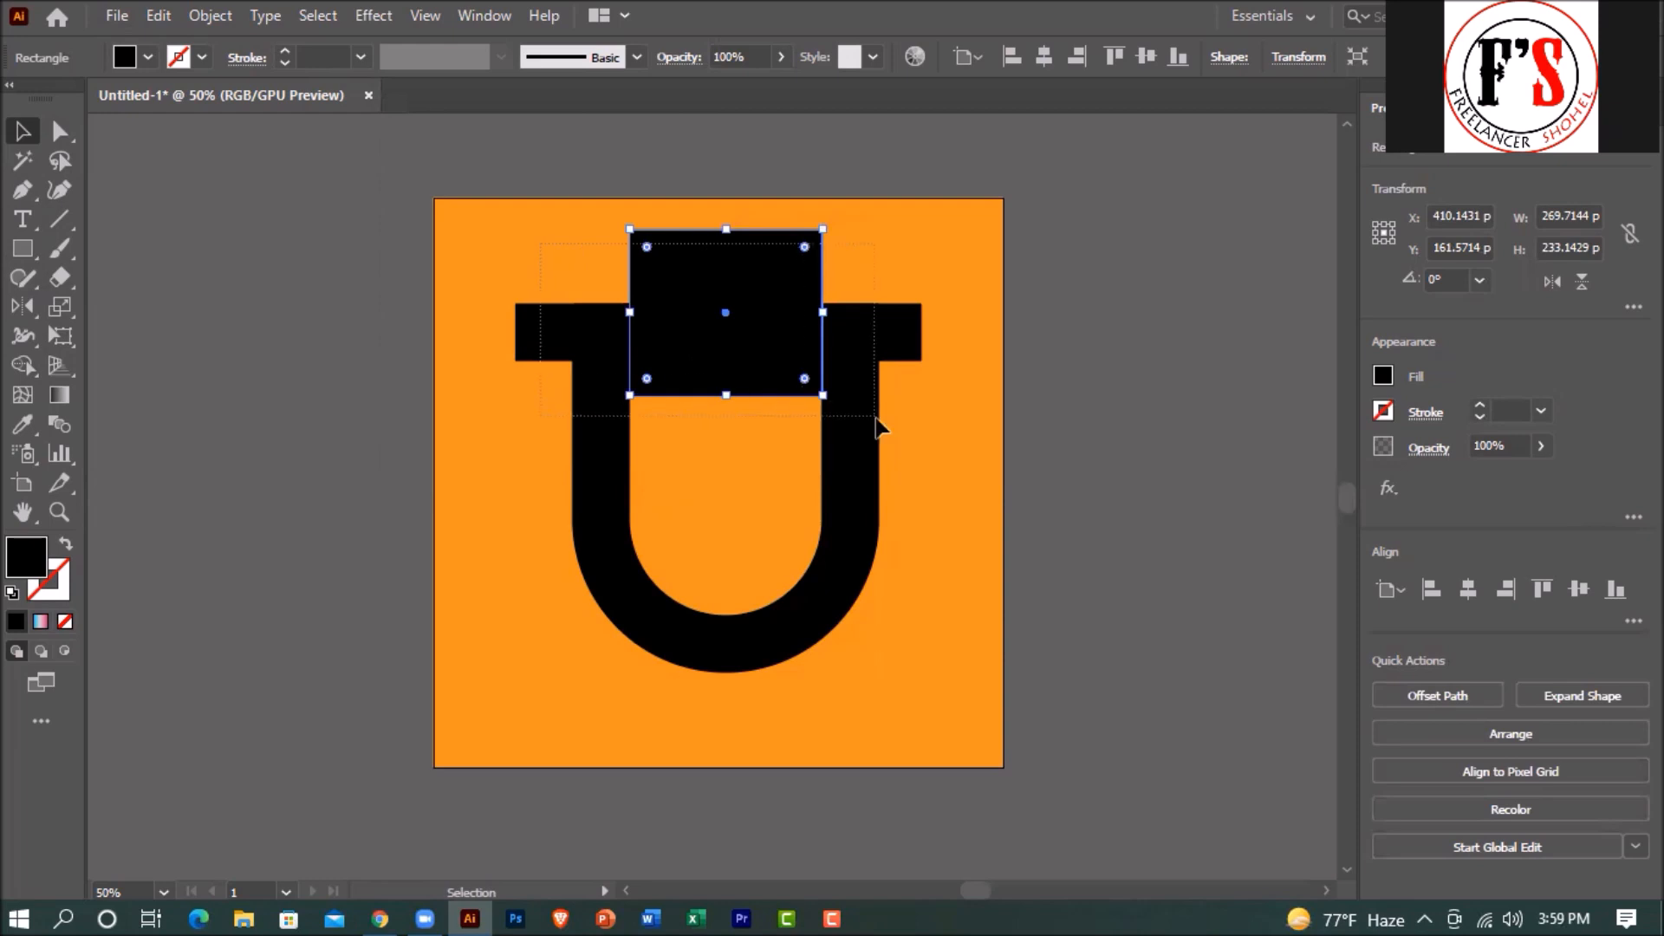
# Remove the new rectangle and the middle of the top bar with Shape Builder to open up the U.
pyautogui.hotkey('ctrl', 'a')
pyautogui.hotkey('shift', 'm')
pyautogui.moveTo(711, 334)
pyautogui.mouseDown()
pyautogui.moveTo(705, 231)
pyautogui.moveTo(736, 419)
pyautogui.mouseUp()
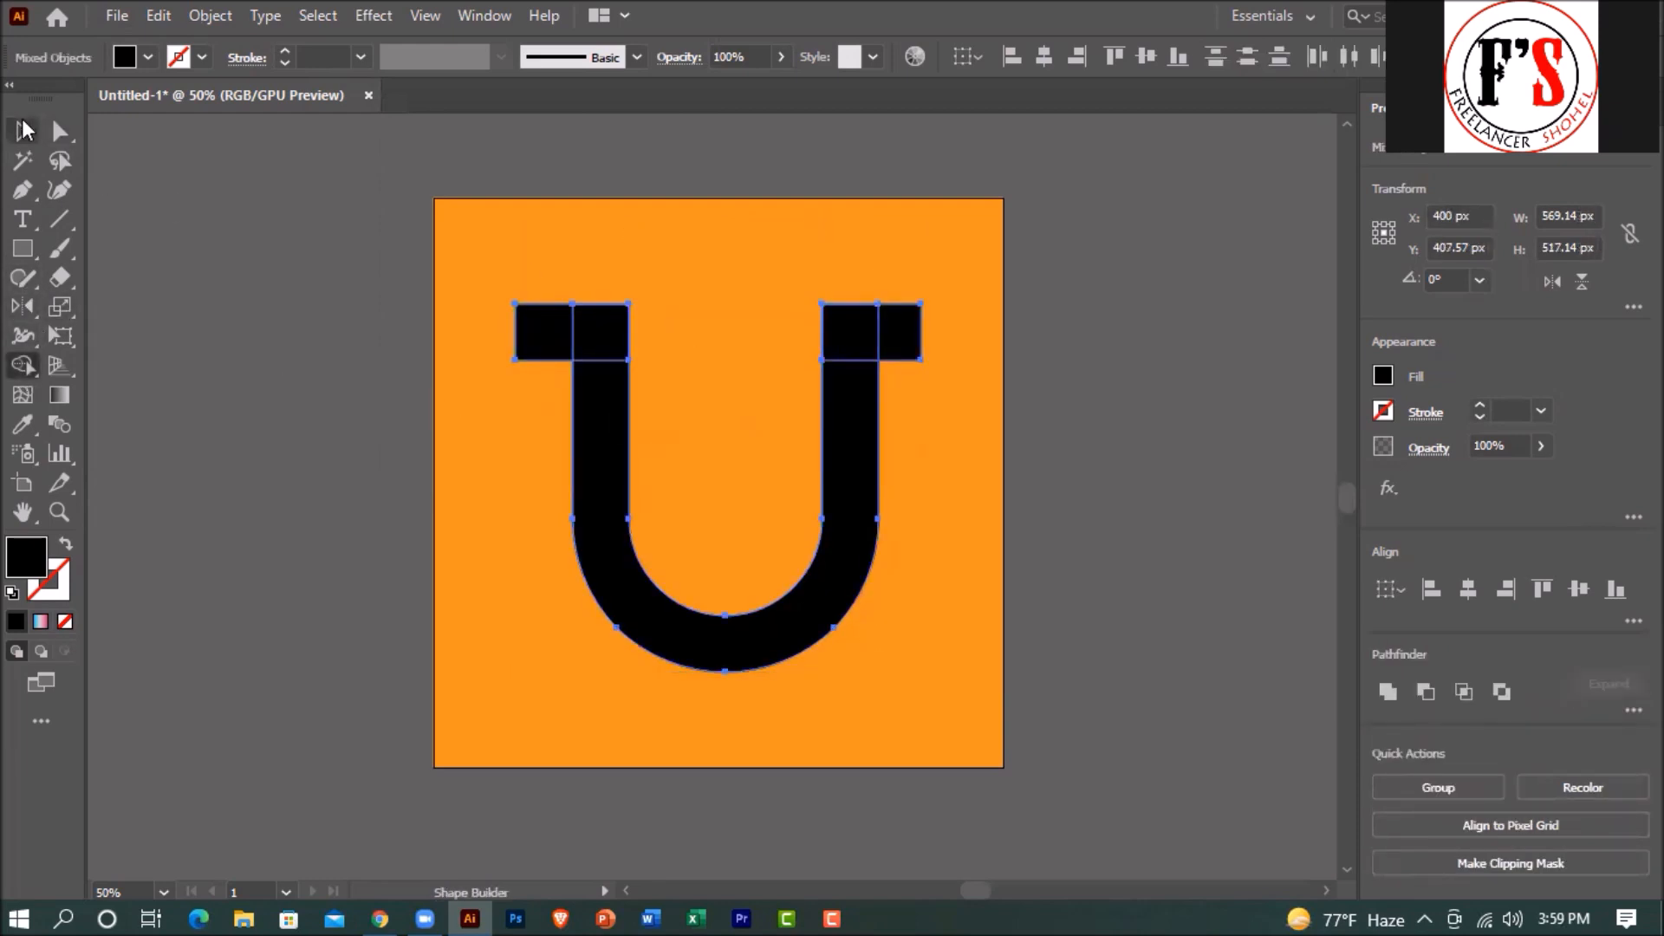
pyautogui.click(23, 132)
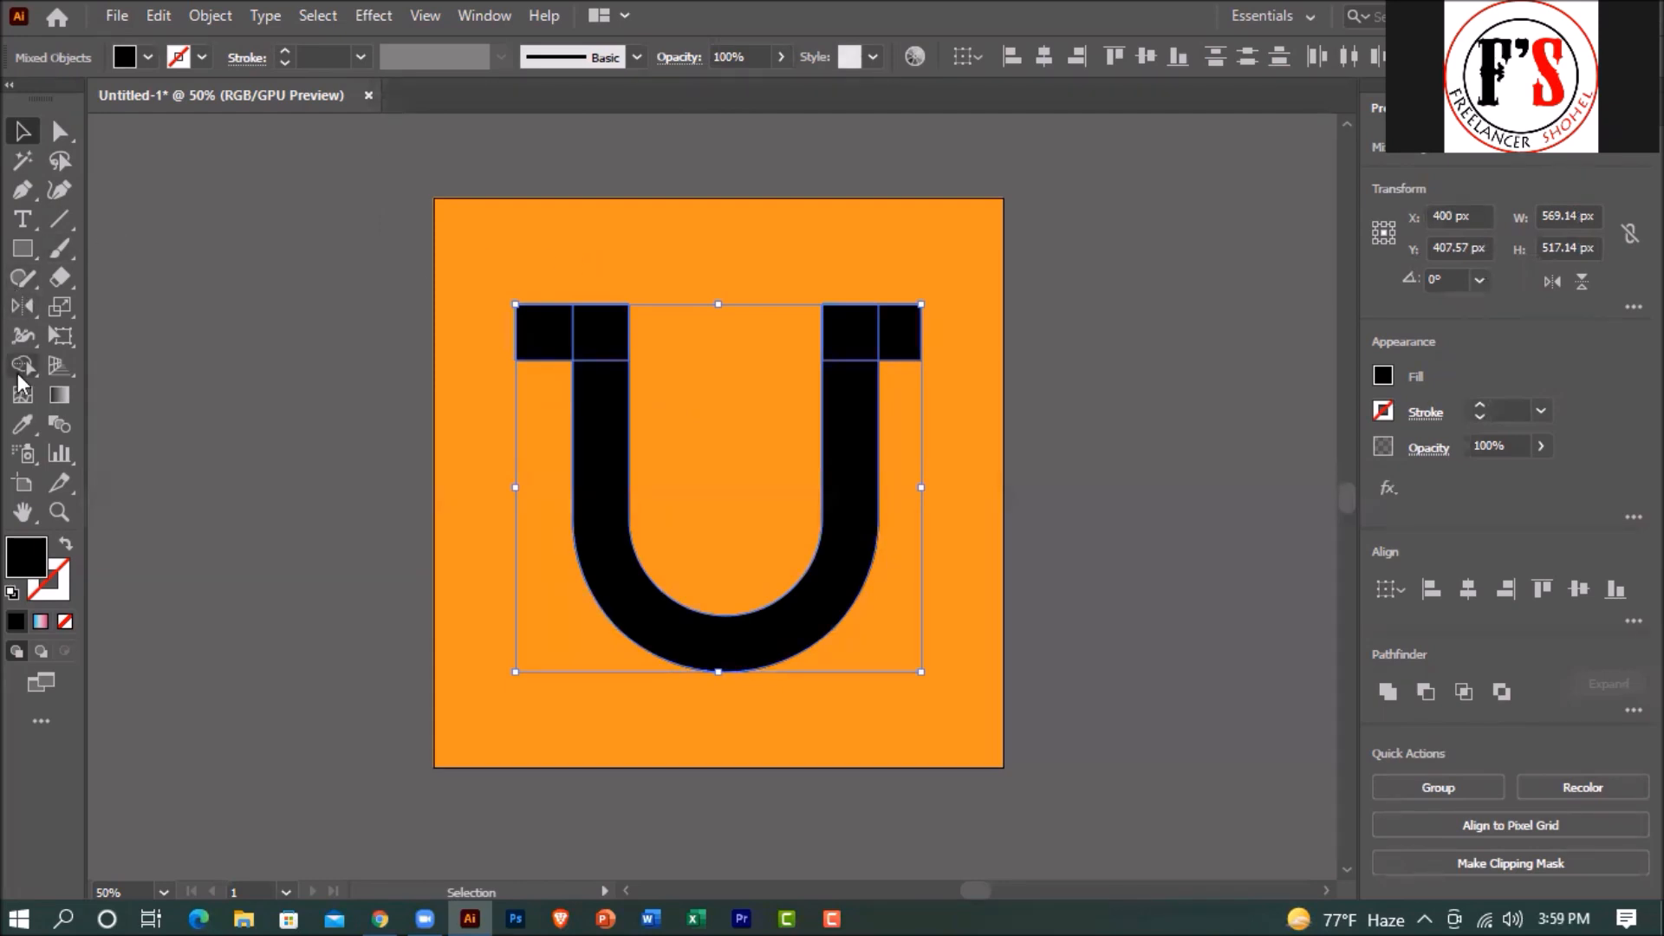
# Merge the left and right serif pieces with the U's body into one shape using Shape Builder.
pyautogui.click(22, 367)
pyautogui.moveTo(565, 338); pyautogui.dragTo(613, 390)
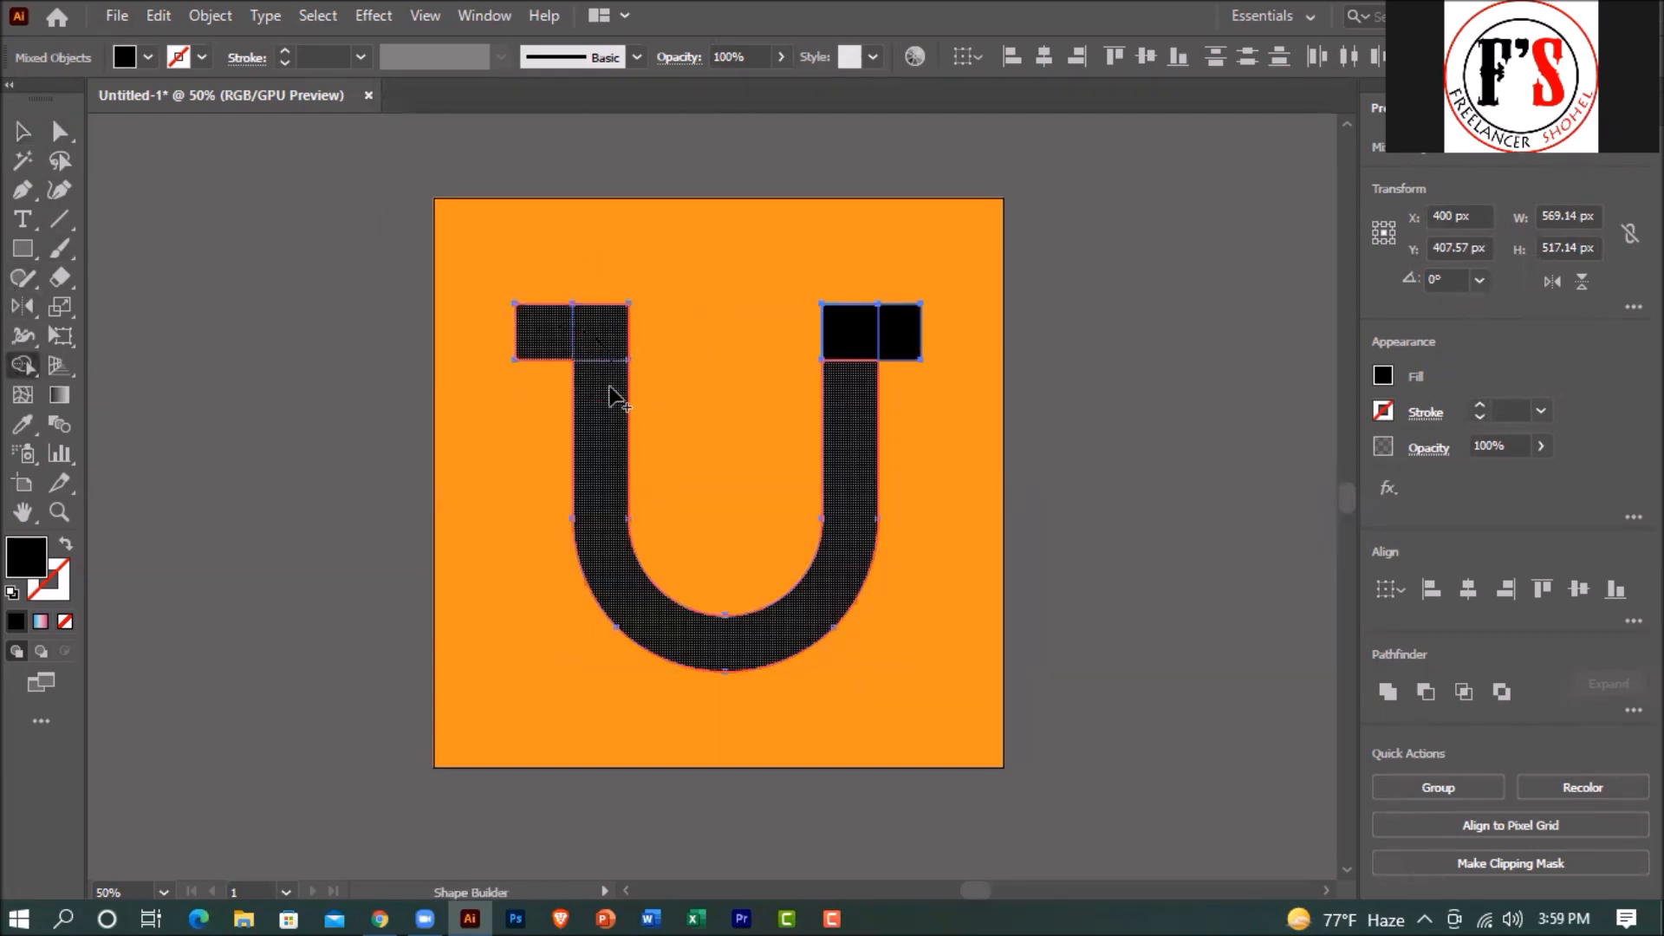
pyautogui.moveTo(857, 343); pyautogui.dragTo(861, 373)
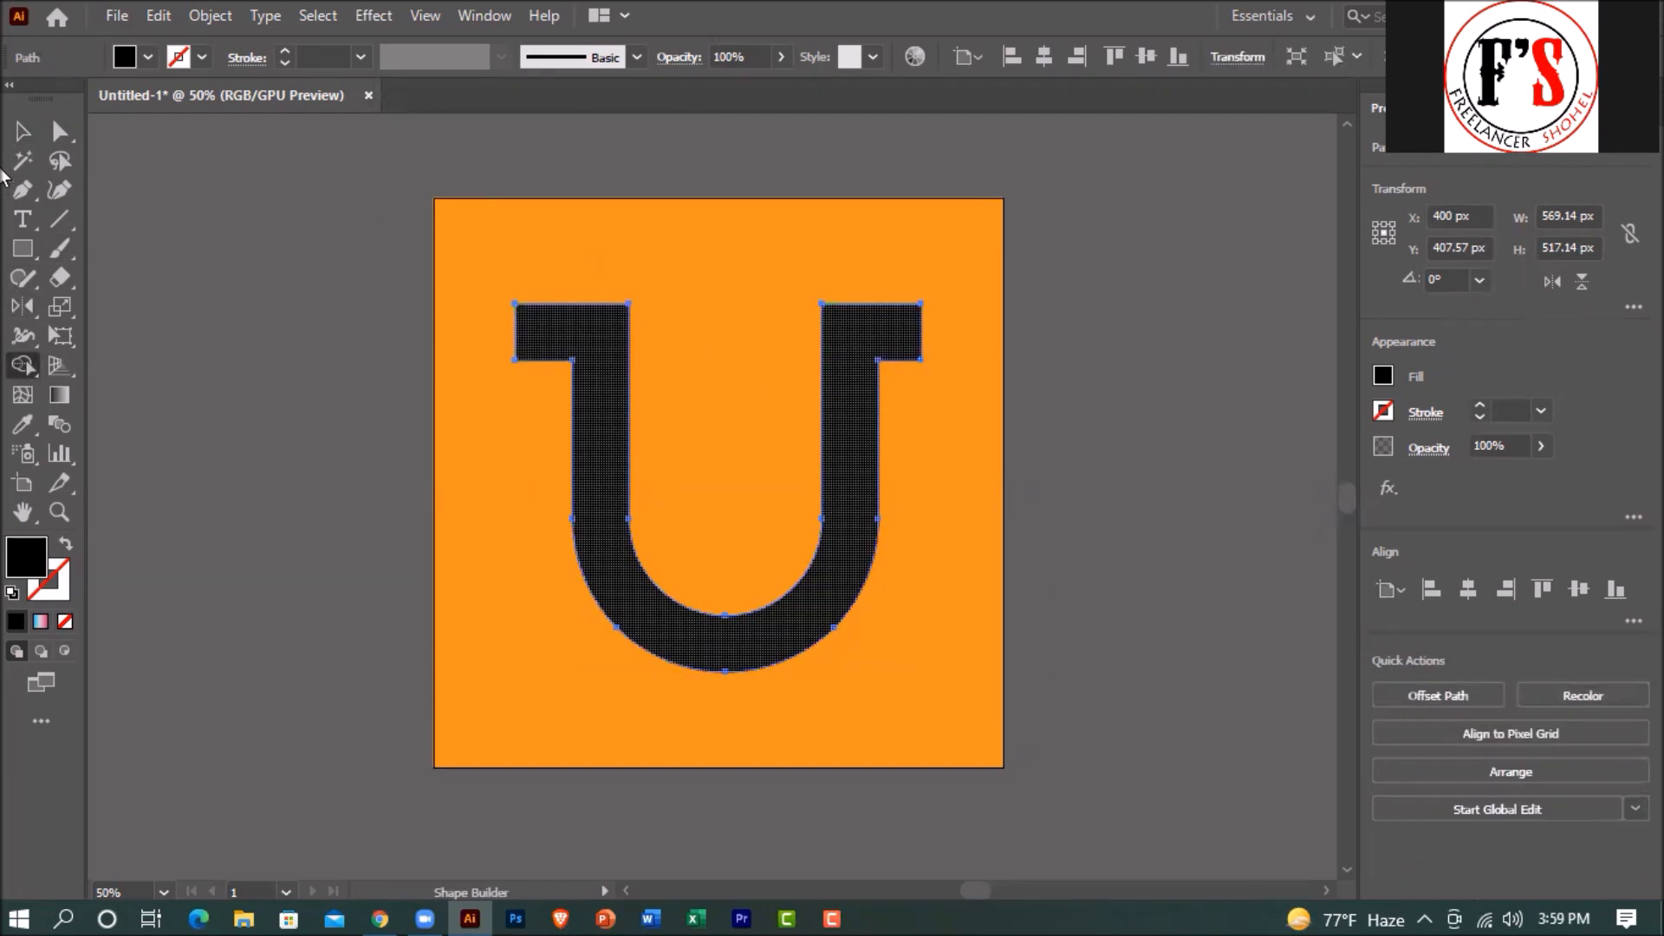
pyautogui.click(23, 132)
pyautogui.click(787, 390)
pyautogui.click(953, 502)
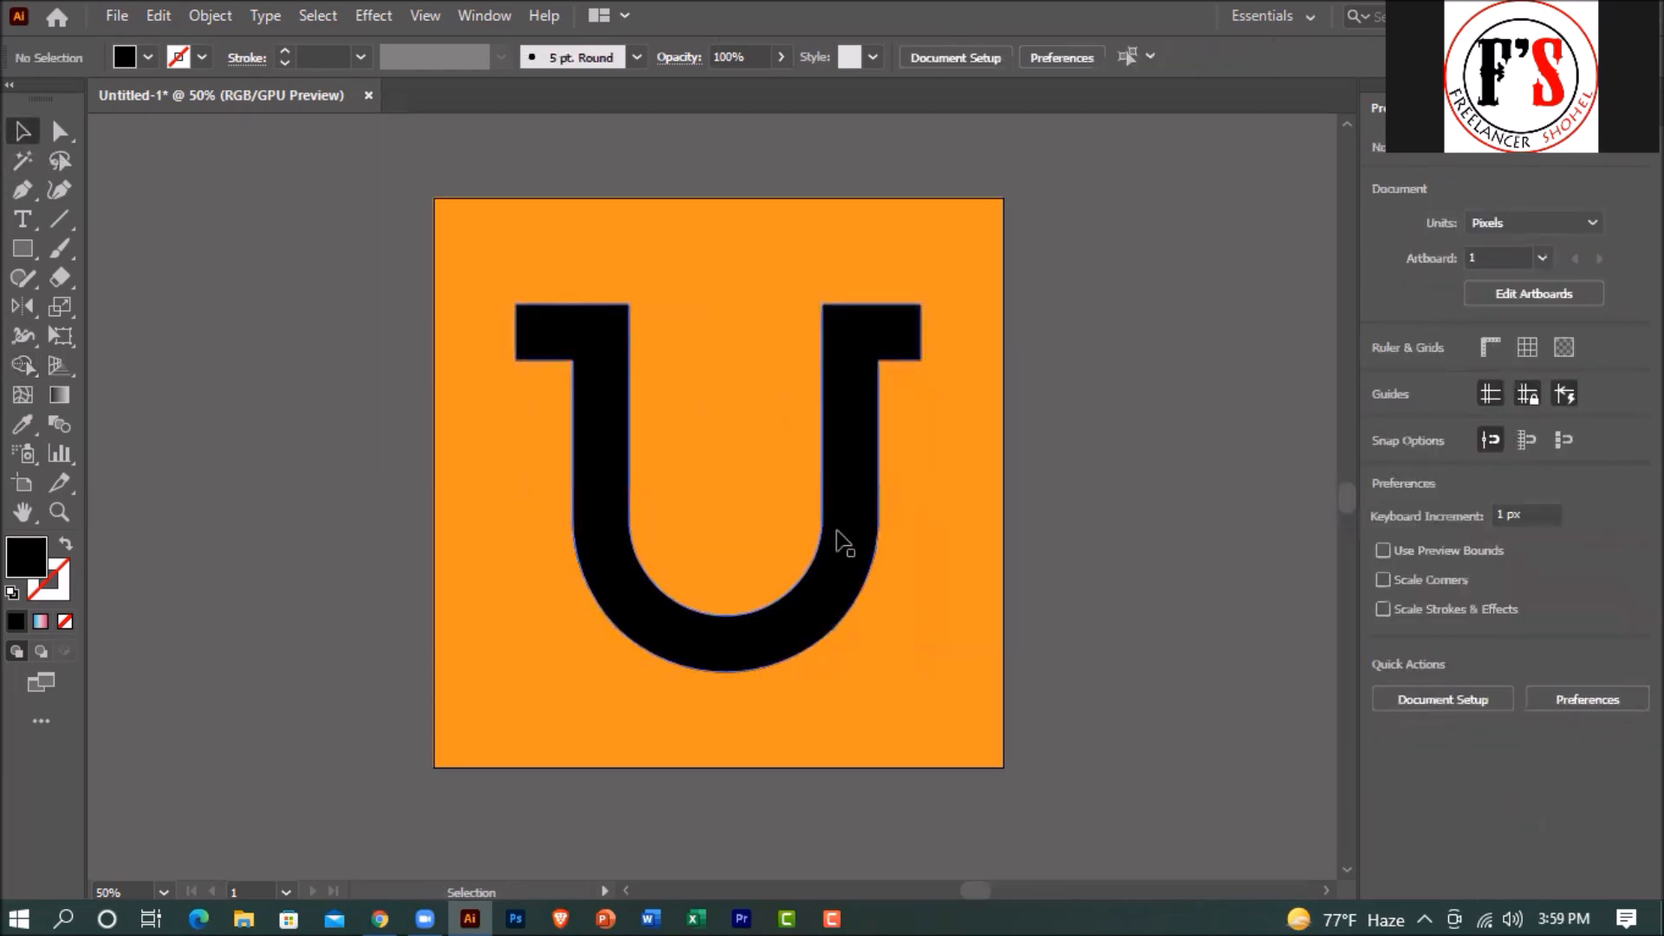
# Shorten the U's left serif by moving its two outer end anchors 13 px inward.
pyautogui.click(59, 131)
pyautogui.moveTo(540, 382); pyautogui.dragTo(548, 334)
pyautogui.hotkey('ctrl', 'z')
pyautogui.hotkey('ctrl', 'shift', 'a')
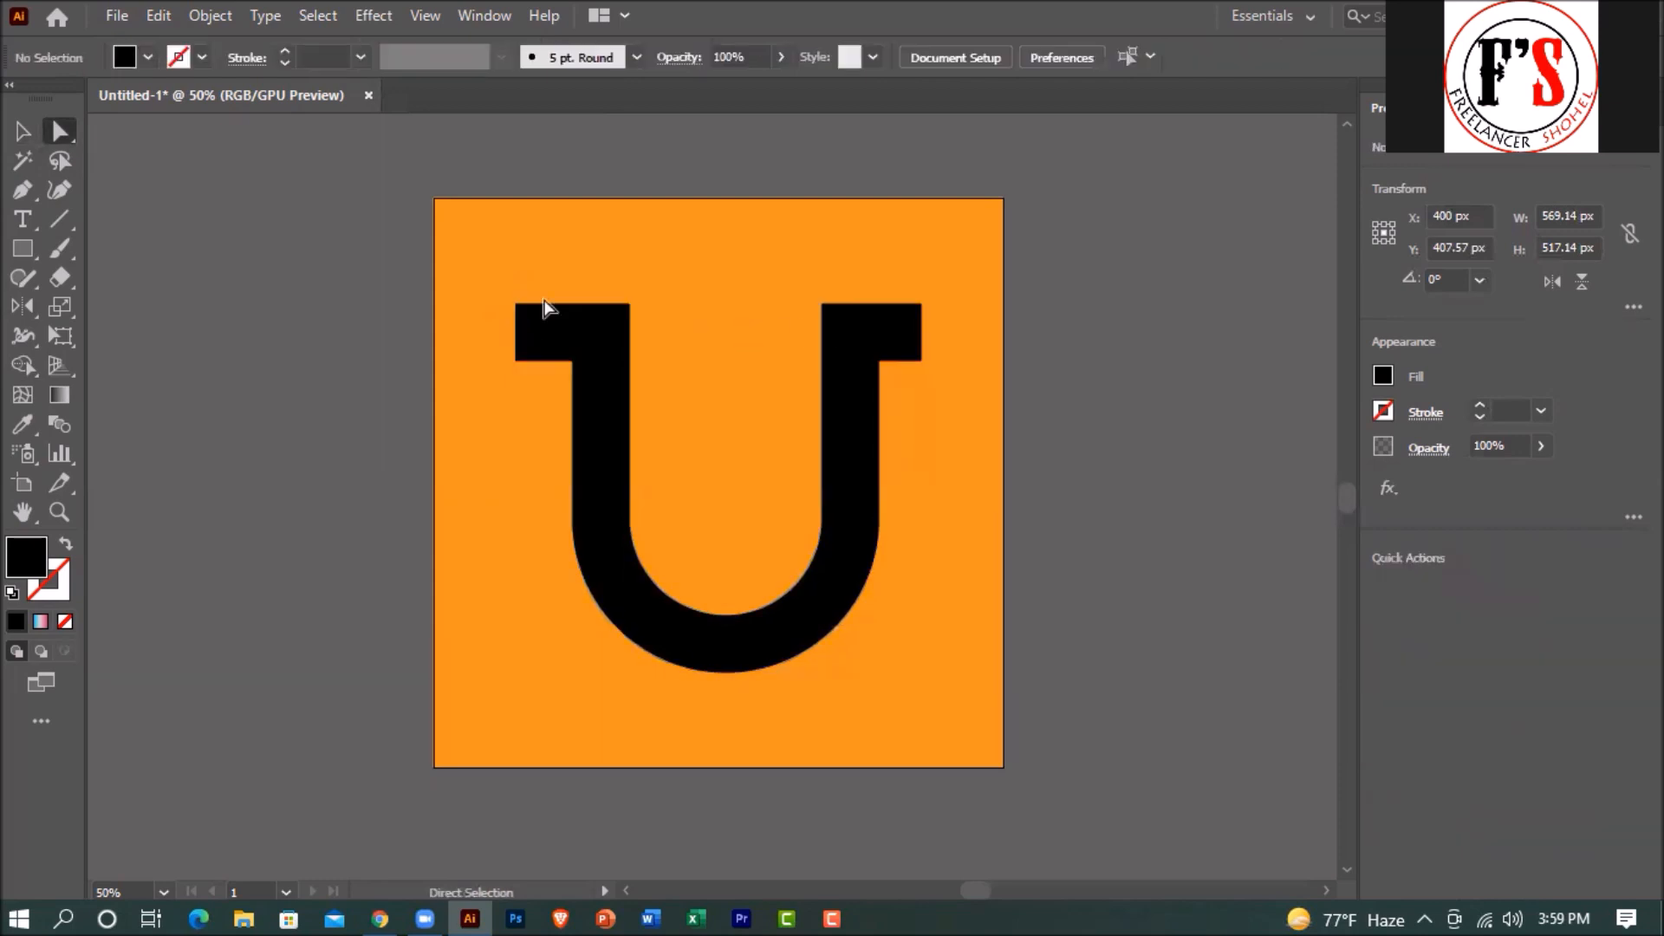
pyautogui.moveTo(482, 286); pyautogui.dragTo(529, 379)
pyautogui.press('Right')
pyautogui.press('Right')
pyautogui.press('Right')
pyautogui.press('Right')
pyautogui.press('Right')
pyautogui.press('Right')
pyautogui.press('Right')
pyautogui.press('Right')
pyautogui.press('Right')
pyautogui.press('Right')
pyautogui.press('Right')
pyautogui.press('Right')
pyautogui.press('Right')
# Fully round the outer corners of both serif ends of the U.
pyautogui.moveTo(901, 388); pyautogui.dragTo(893, 385)
pyautogui.moveTo(484, 291); pyautogui.dragTo(548, 395)
pyautogui.keyDown('shift'); pyautogui.moveTo(944, 293); pyautogui.dragTo(909, 392); pyautogui.keyUp('shift')
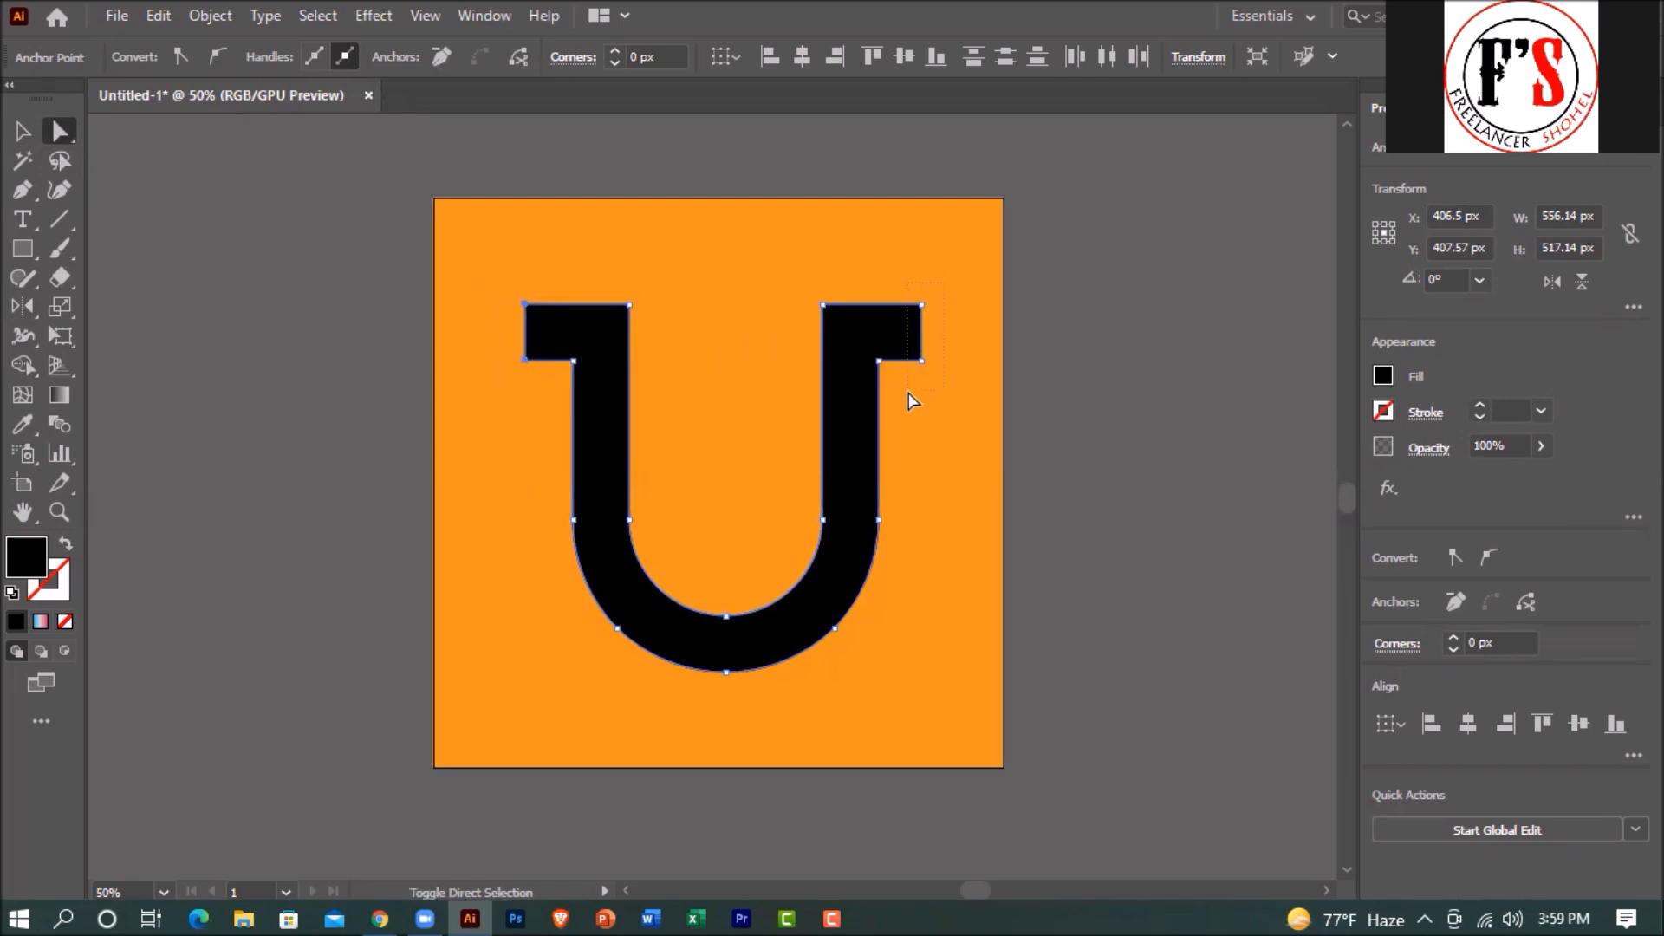
pyautogui.moveTo(542, 327); pyautogui.dragTo(727, 333)
pyautogui.hotkey('ctrl', 'shift', 'a')
pyautogui.click(22, 131)
# Try several swatch colours as the U's fill, settling on light blue.
pyautogui.click(526, 321)
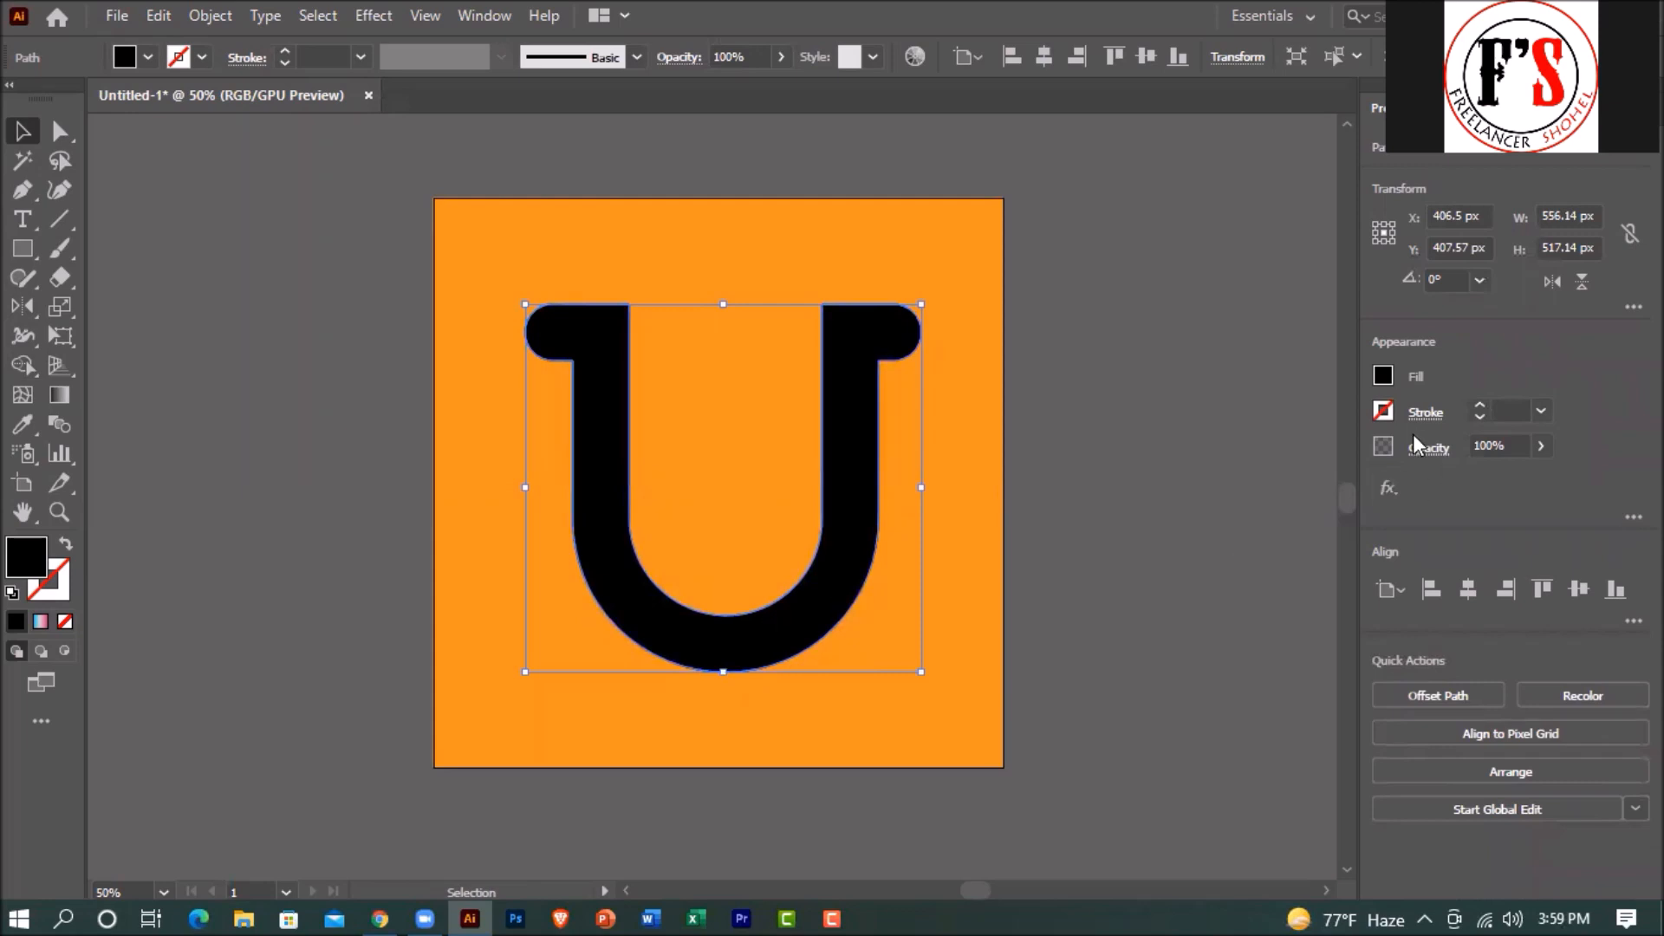
pyautogui.click(1384, 374)
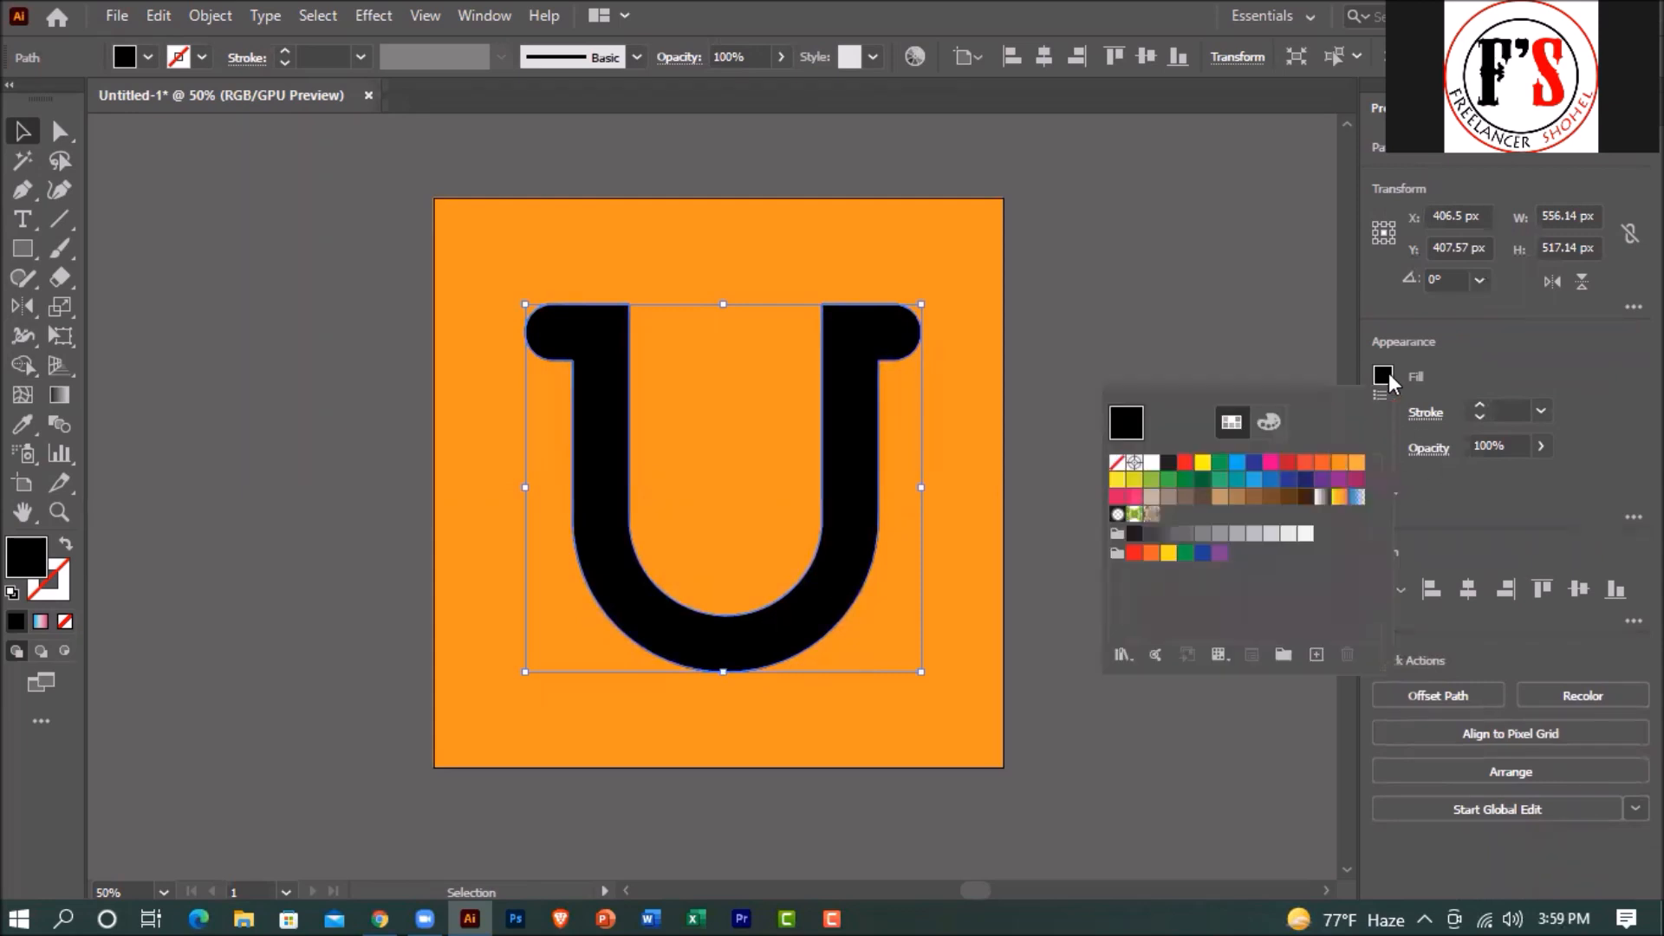
pyautogui.click(1188, 466)
pyautogui.click(1255, 464)
pyautogui.click(1272, 466)
pyautogui.click(1236, 466)
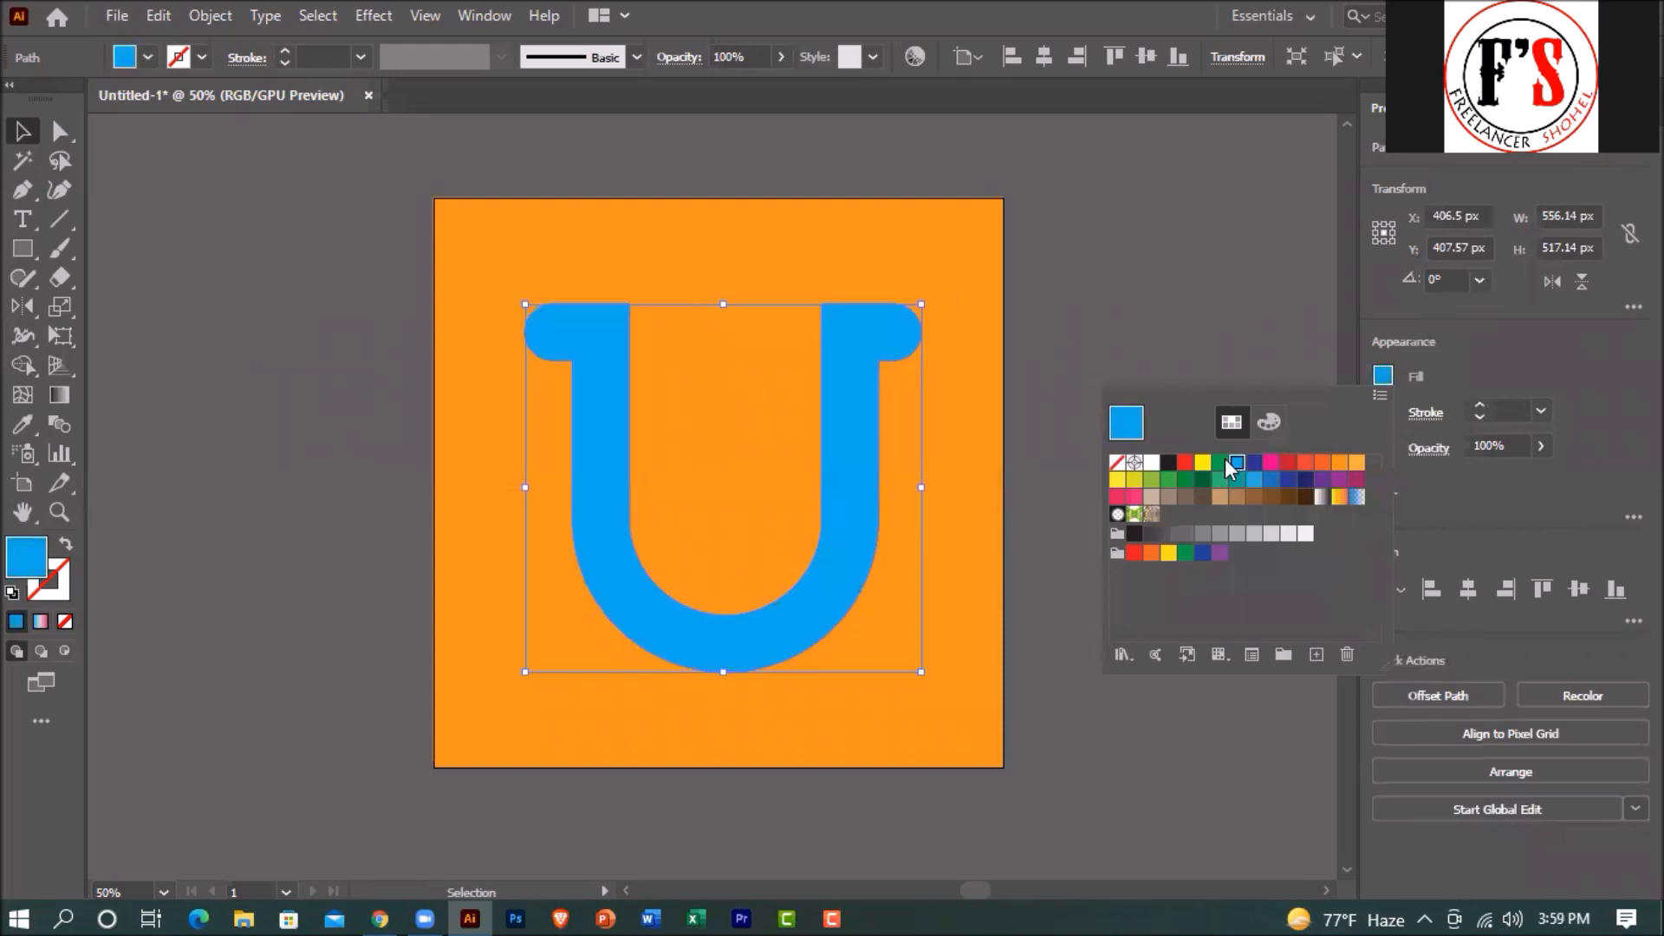
pyautogui.click(1098, 367)
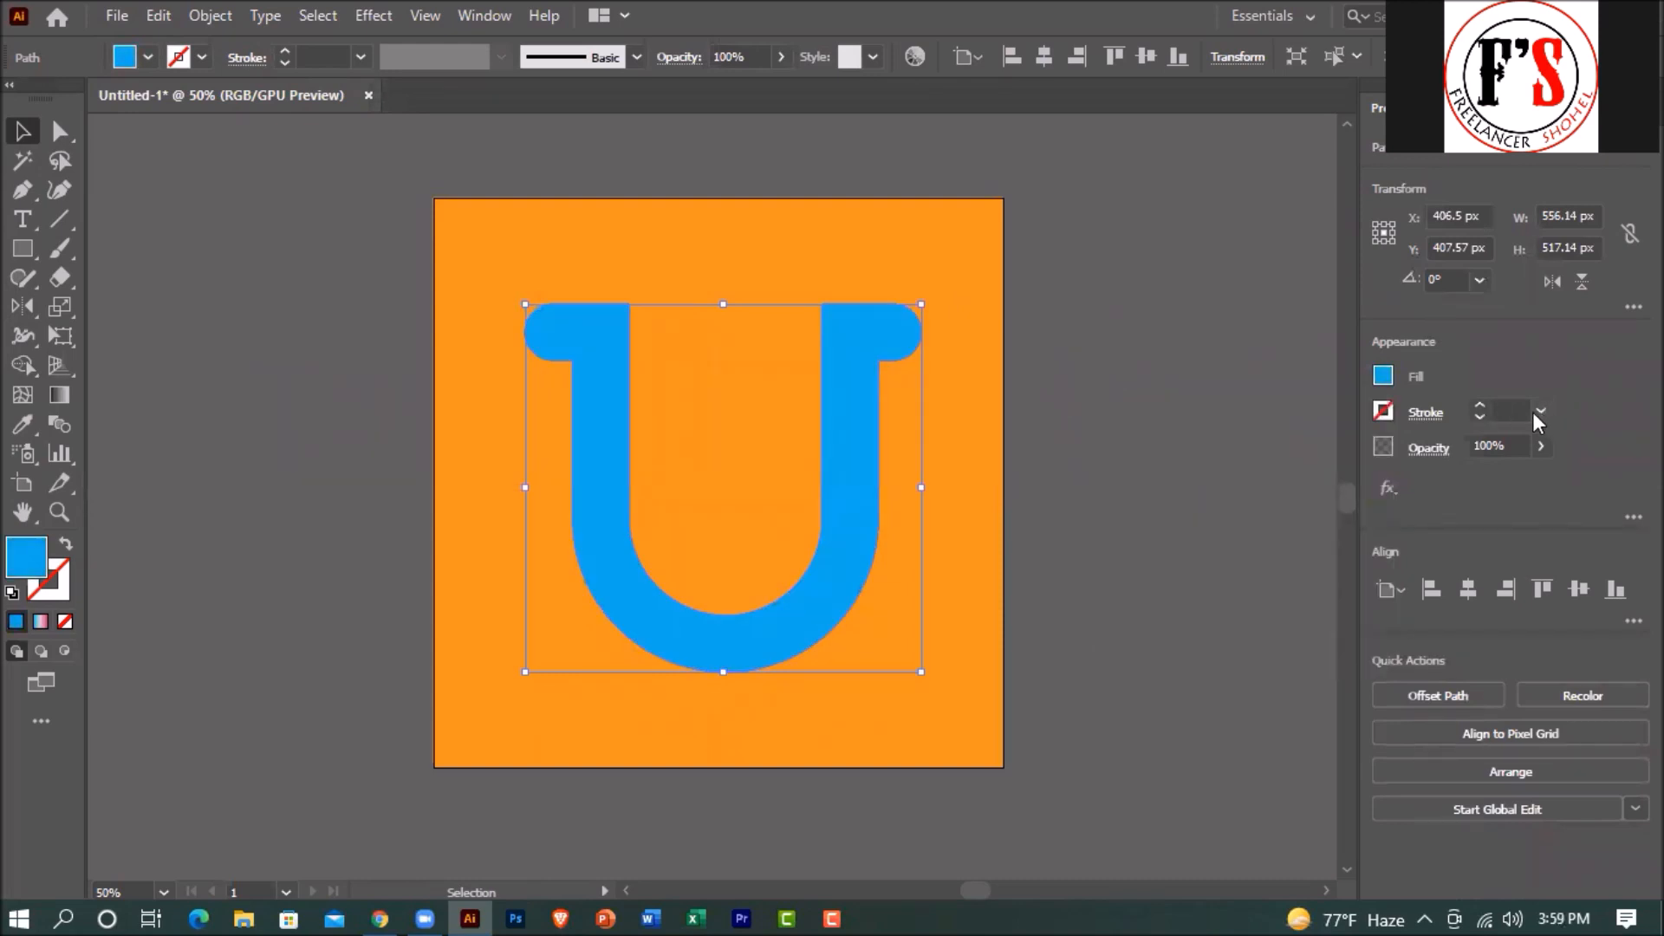
# Add a 10 pt black stroke around the U.
pyautogui.click(1478, 405)
pyautogui.click(1478, 404)
pyautogui.click(1478, 405)
pyautogui.click(1478, 405)
pyautogui.click(1478, 405)
pyautogui.click(1478, 405)
pyautogui.click(1478, 405)
pyautogui.click(1478, 405)
pyautogui.click(1478, 405)
pyautogui.click(1478, 405)
pyautogui.click(1477, 416)
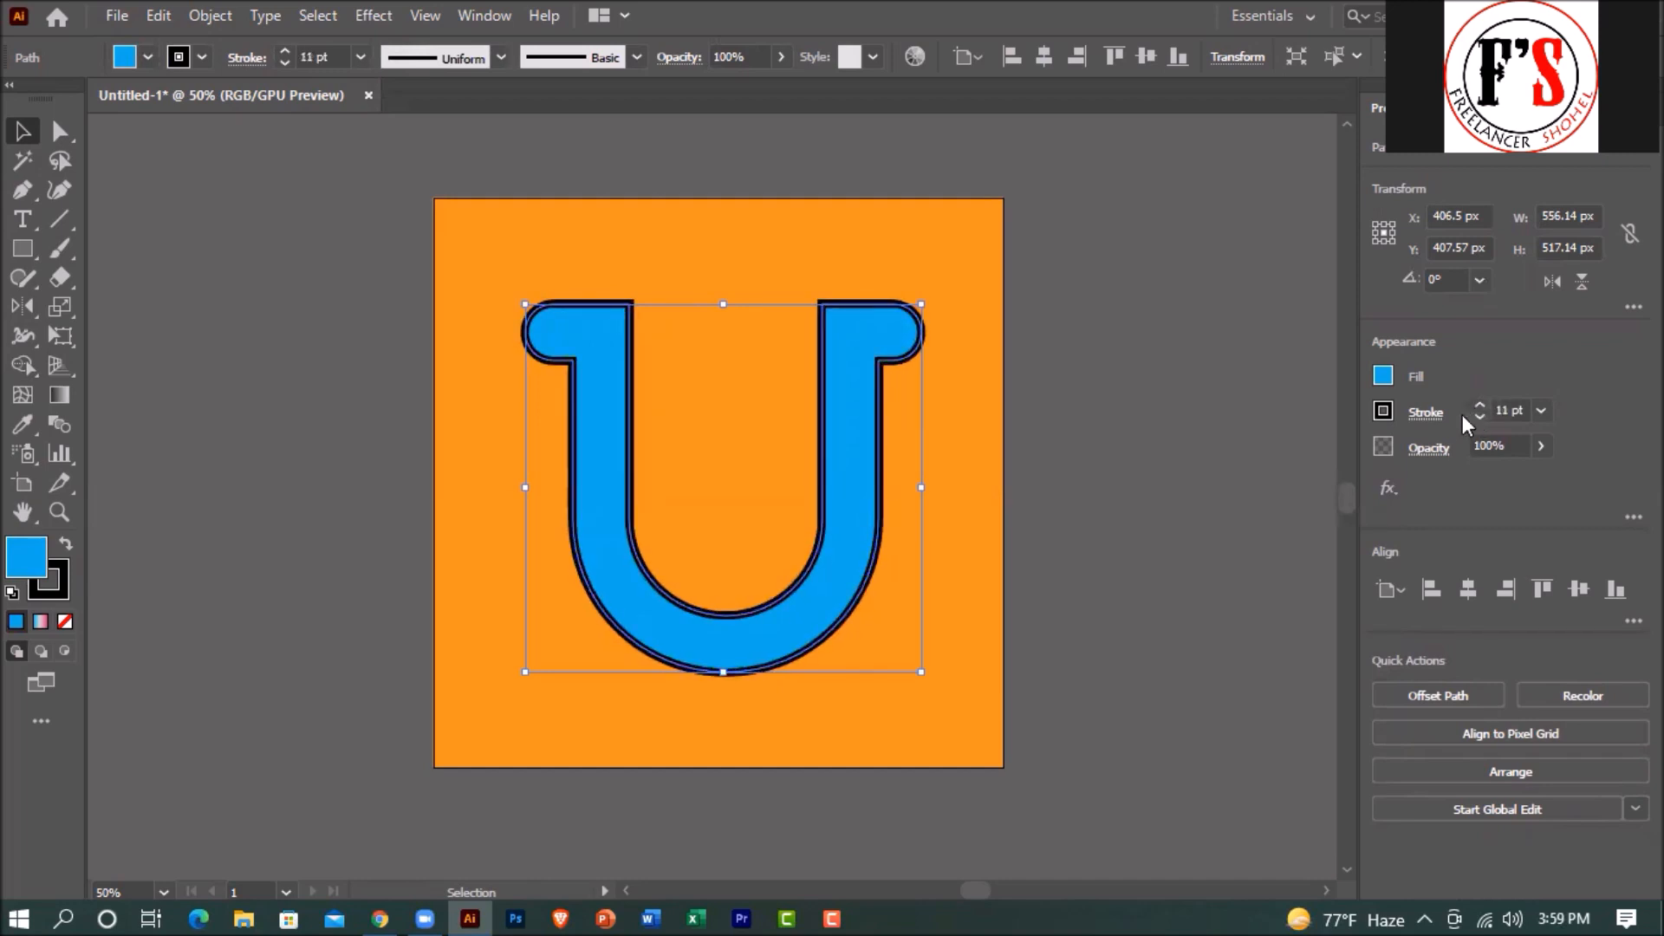
# Make the U's stroke pink by swapping it with a pink fill, and recolour the black fill light blue.
pyautogui.click(1388, 378)
pyautogui.click(1271, 464)
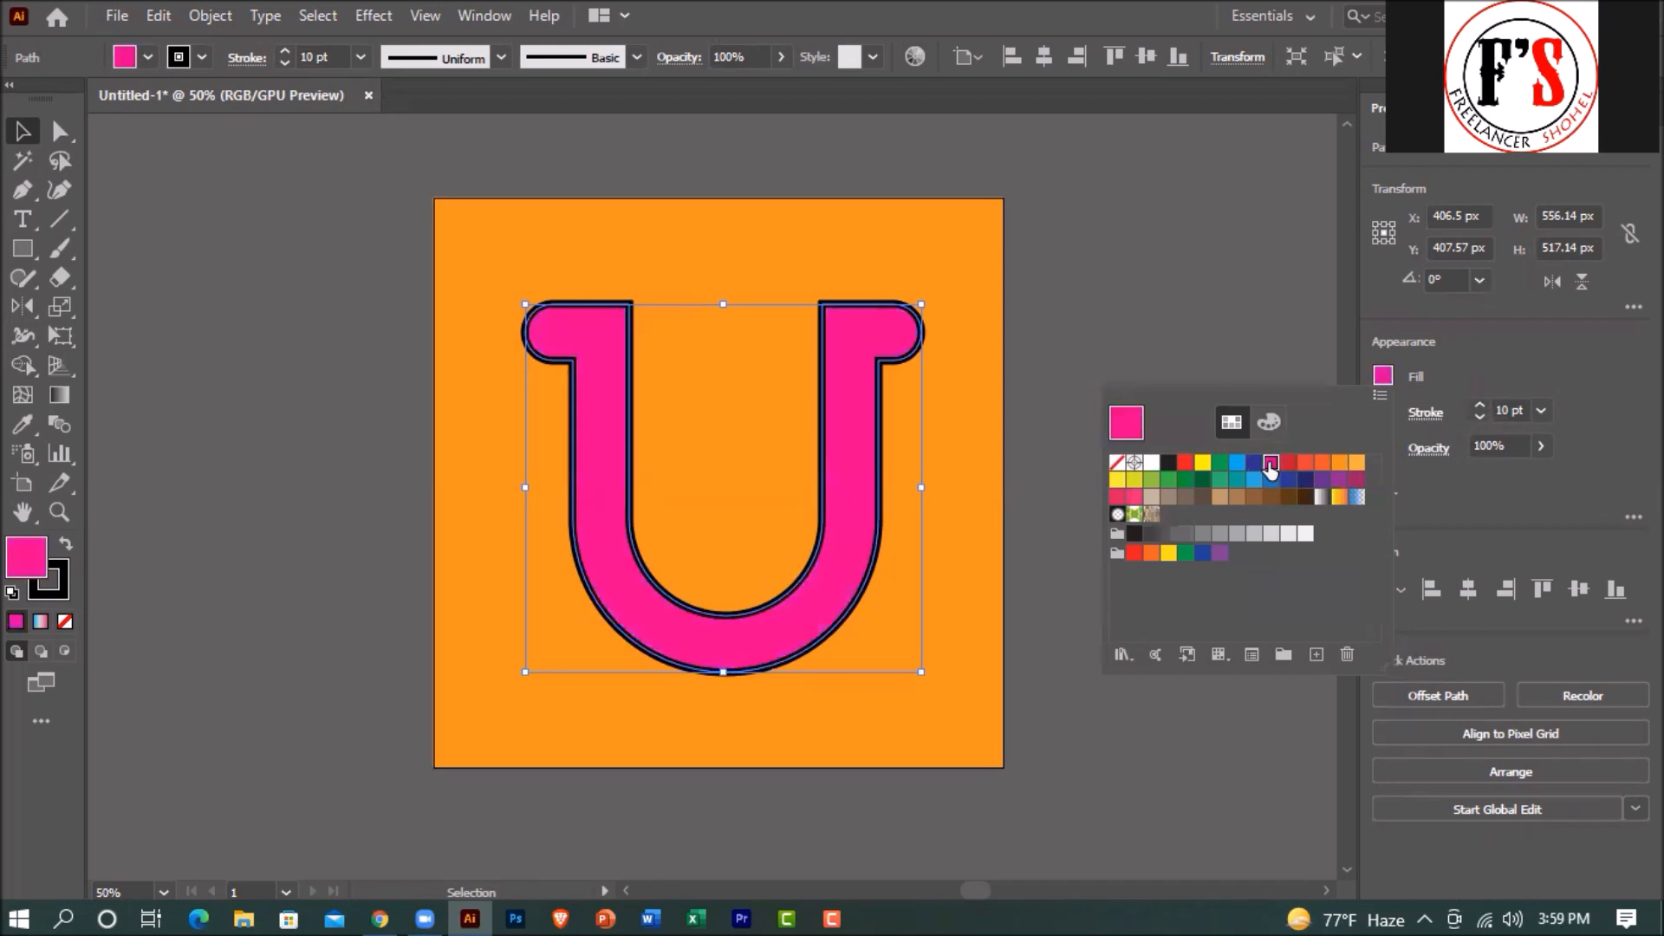
pyautogui.click(65, 548)
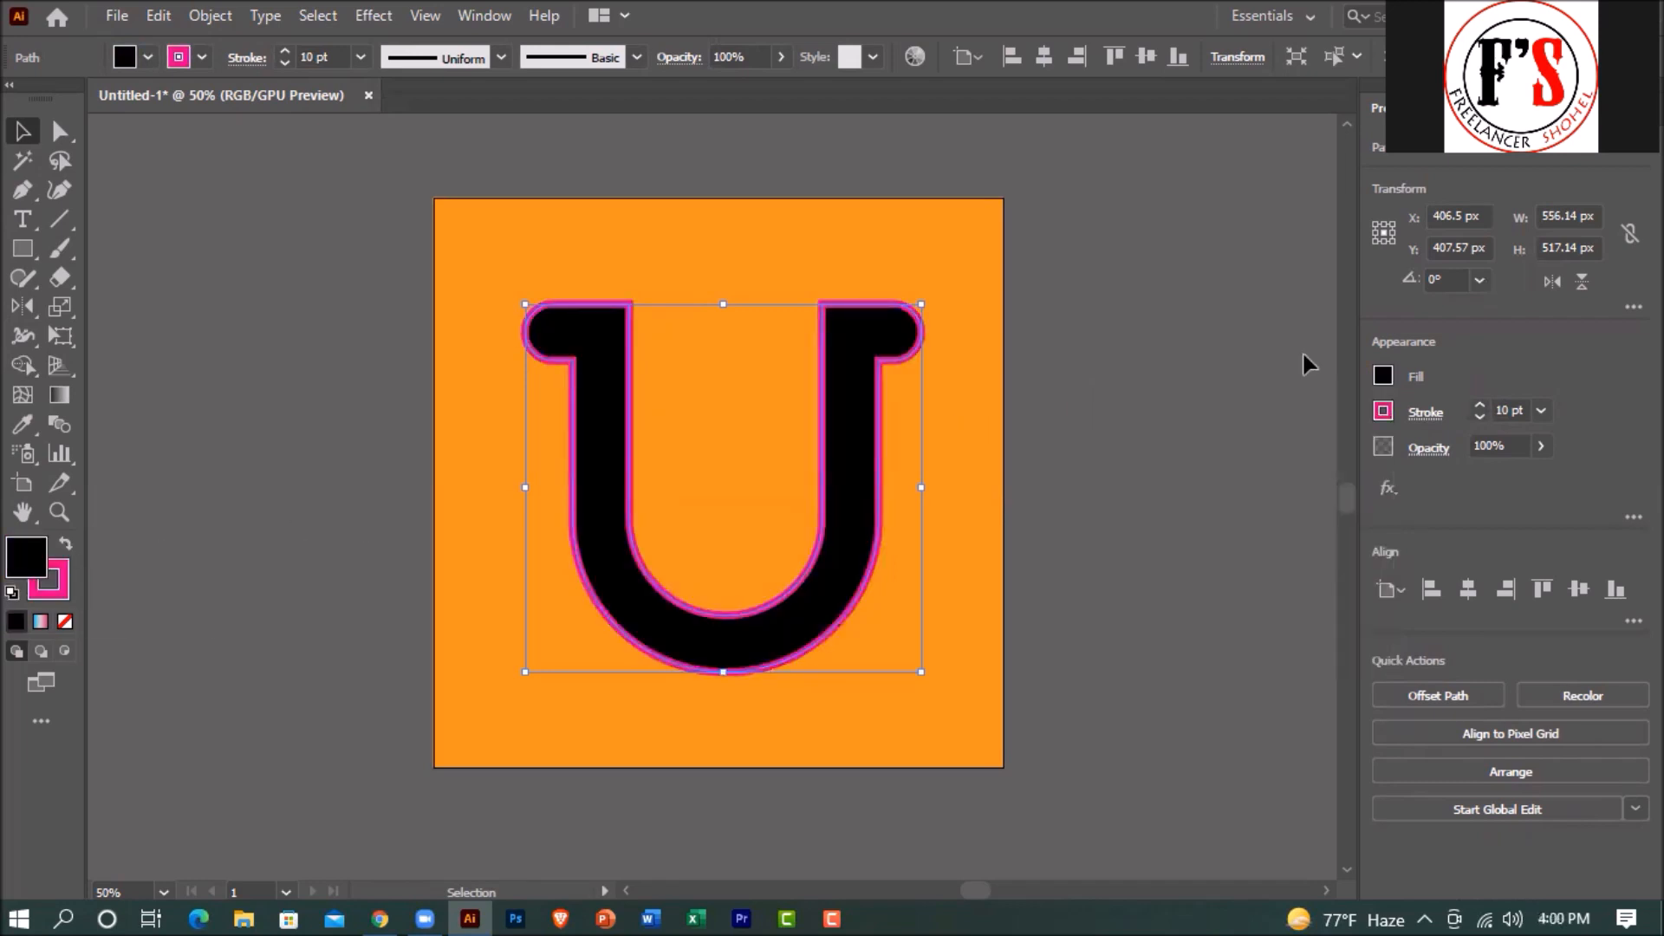
pyautogui.click(1389, 377)
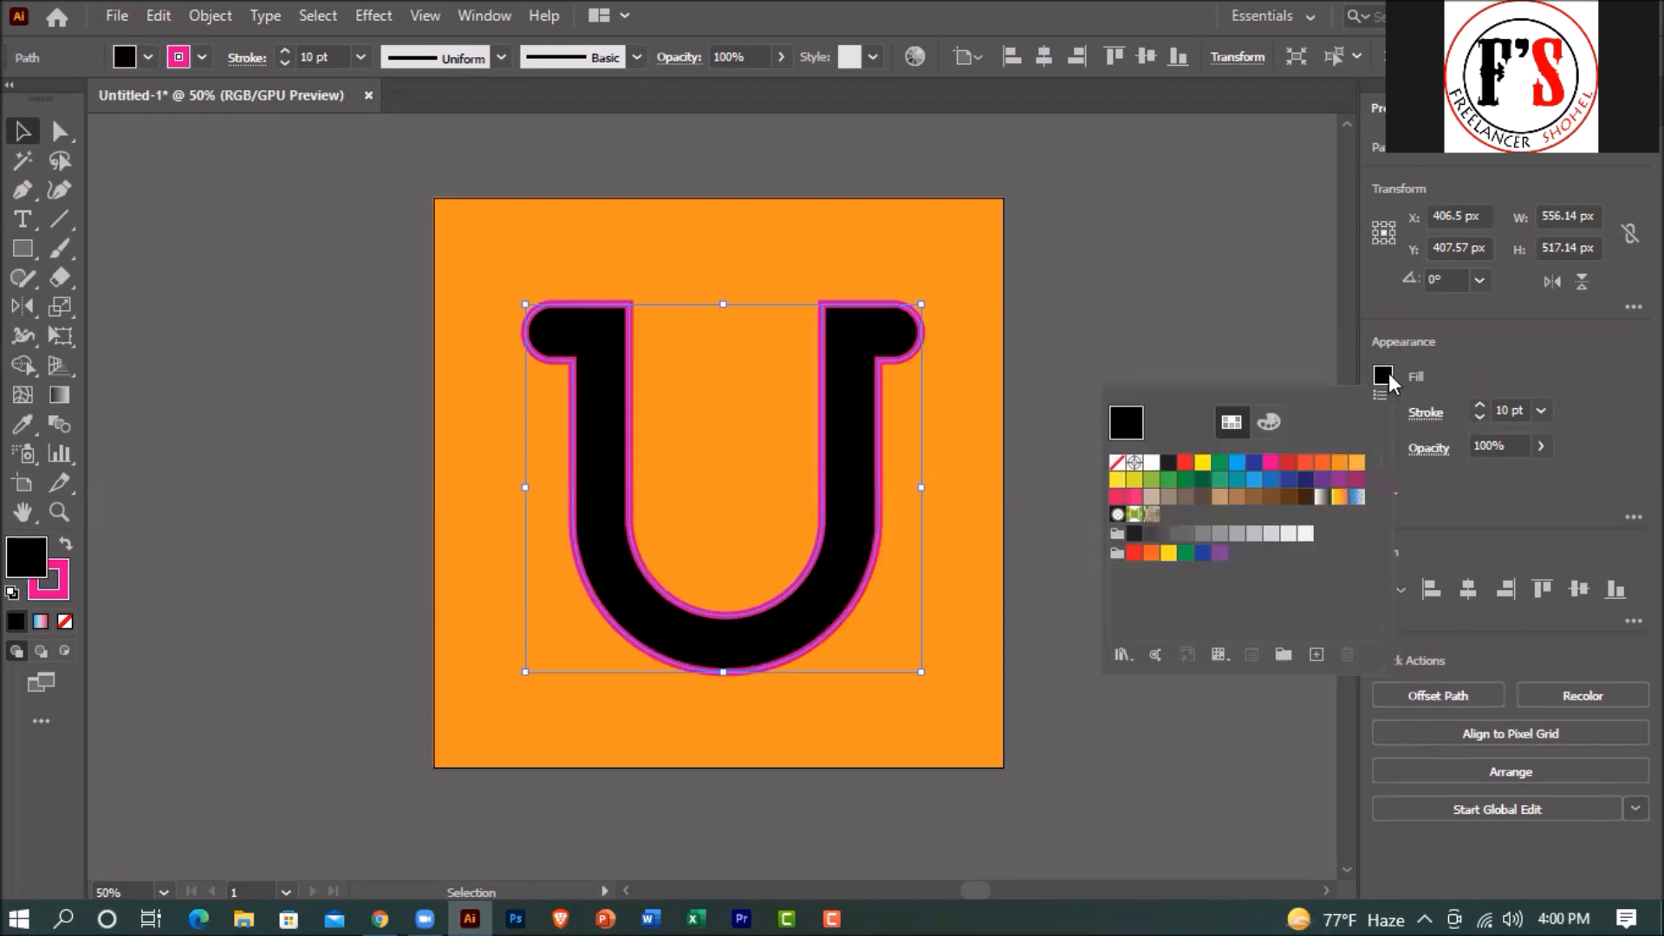
pyautogui.click(1237, 463)
pyautogui.click(1087, 350)
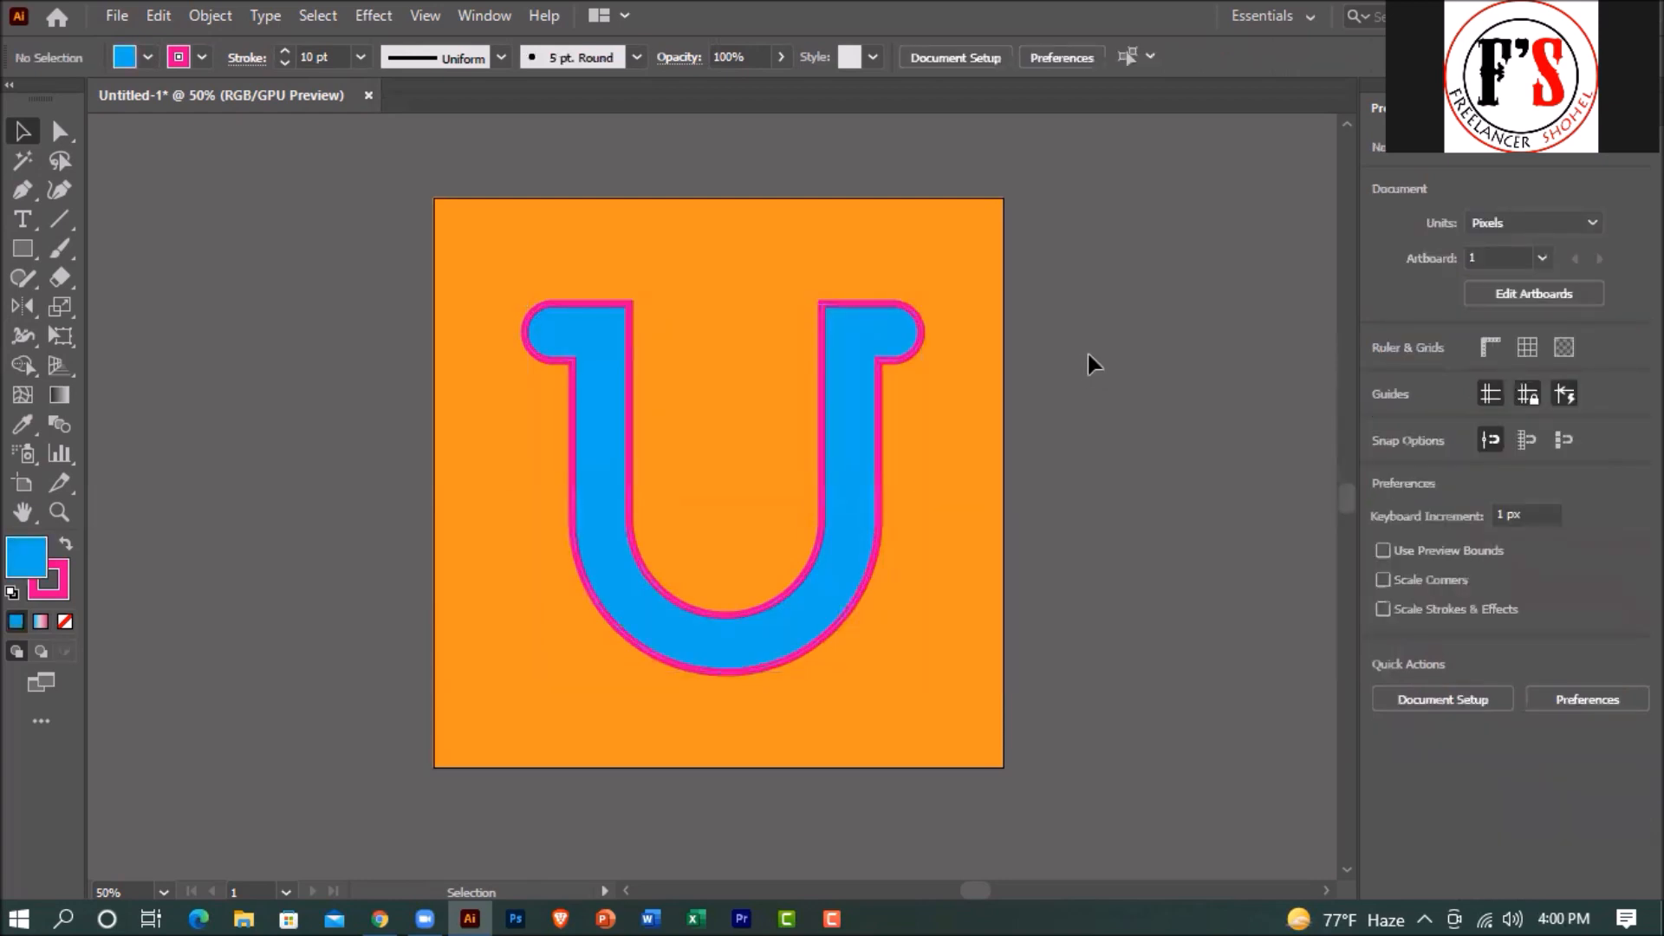
# Apply a 3D Extrude & Bevel effect to the U with a custom rotation of -17° about the vertical axis.
pyautogui.click(634, 534)
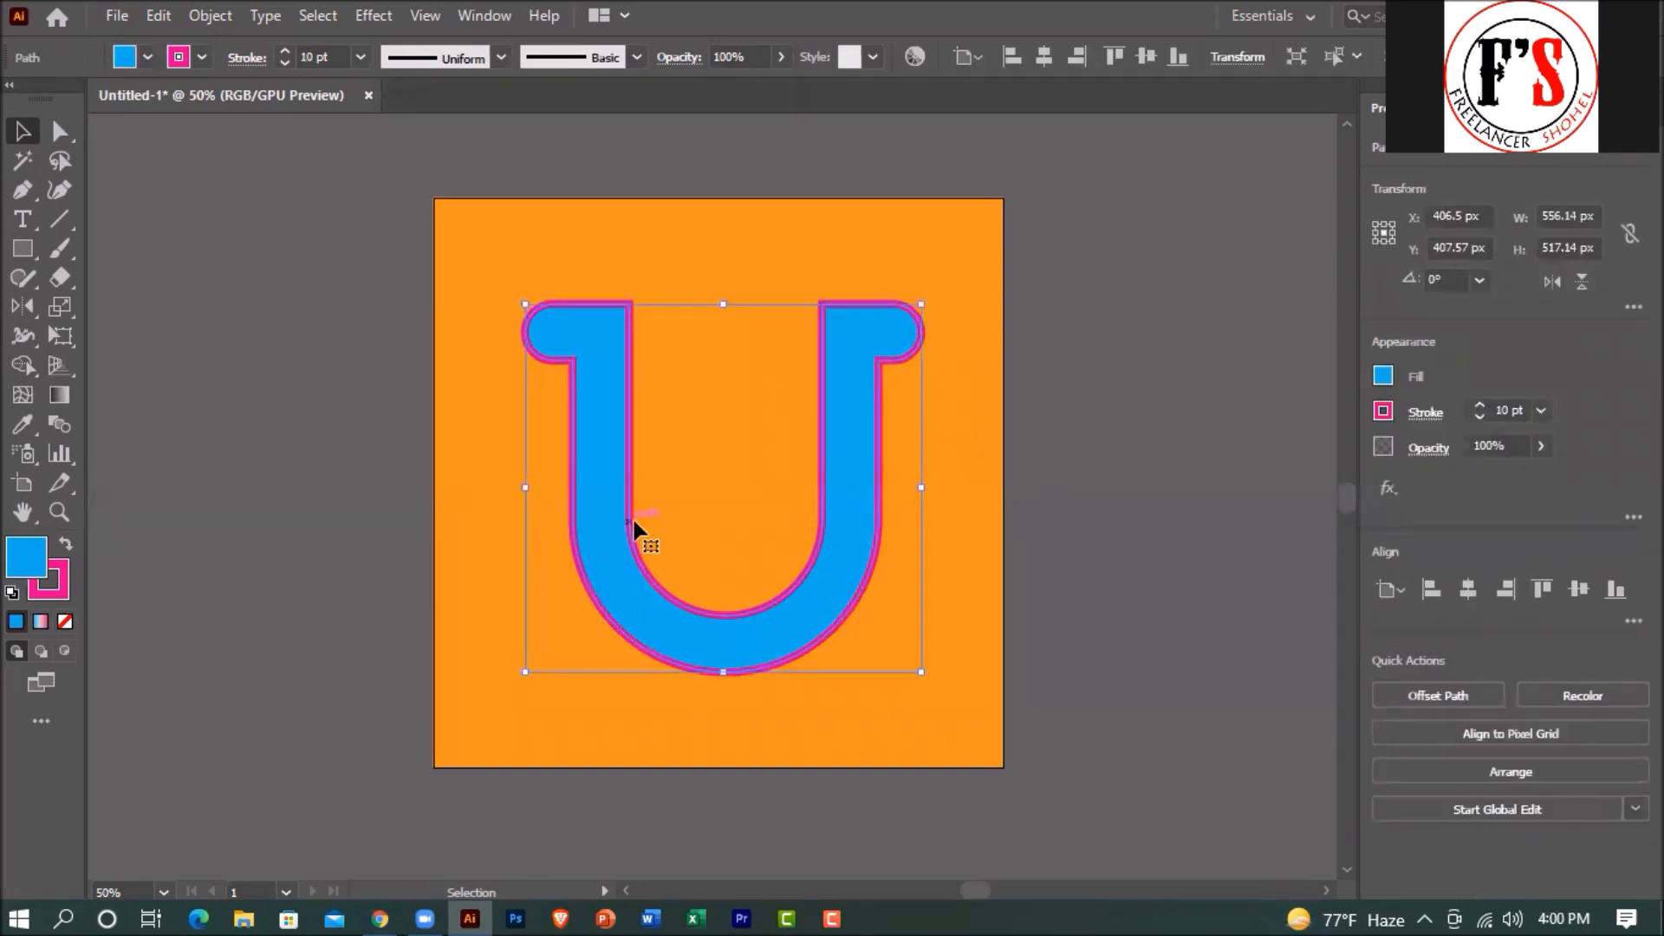
pyautogui.click(382, 321)
pyautogui.click(621, 457)
pyautogui.click(484, 15)
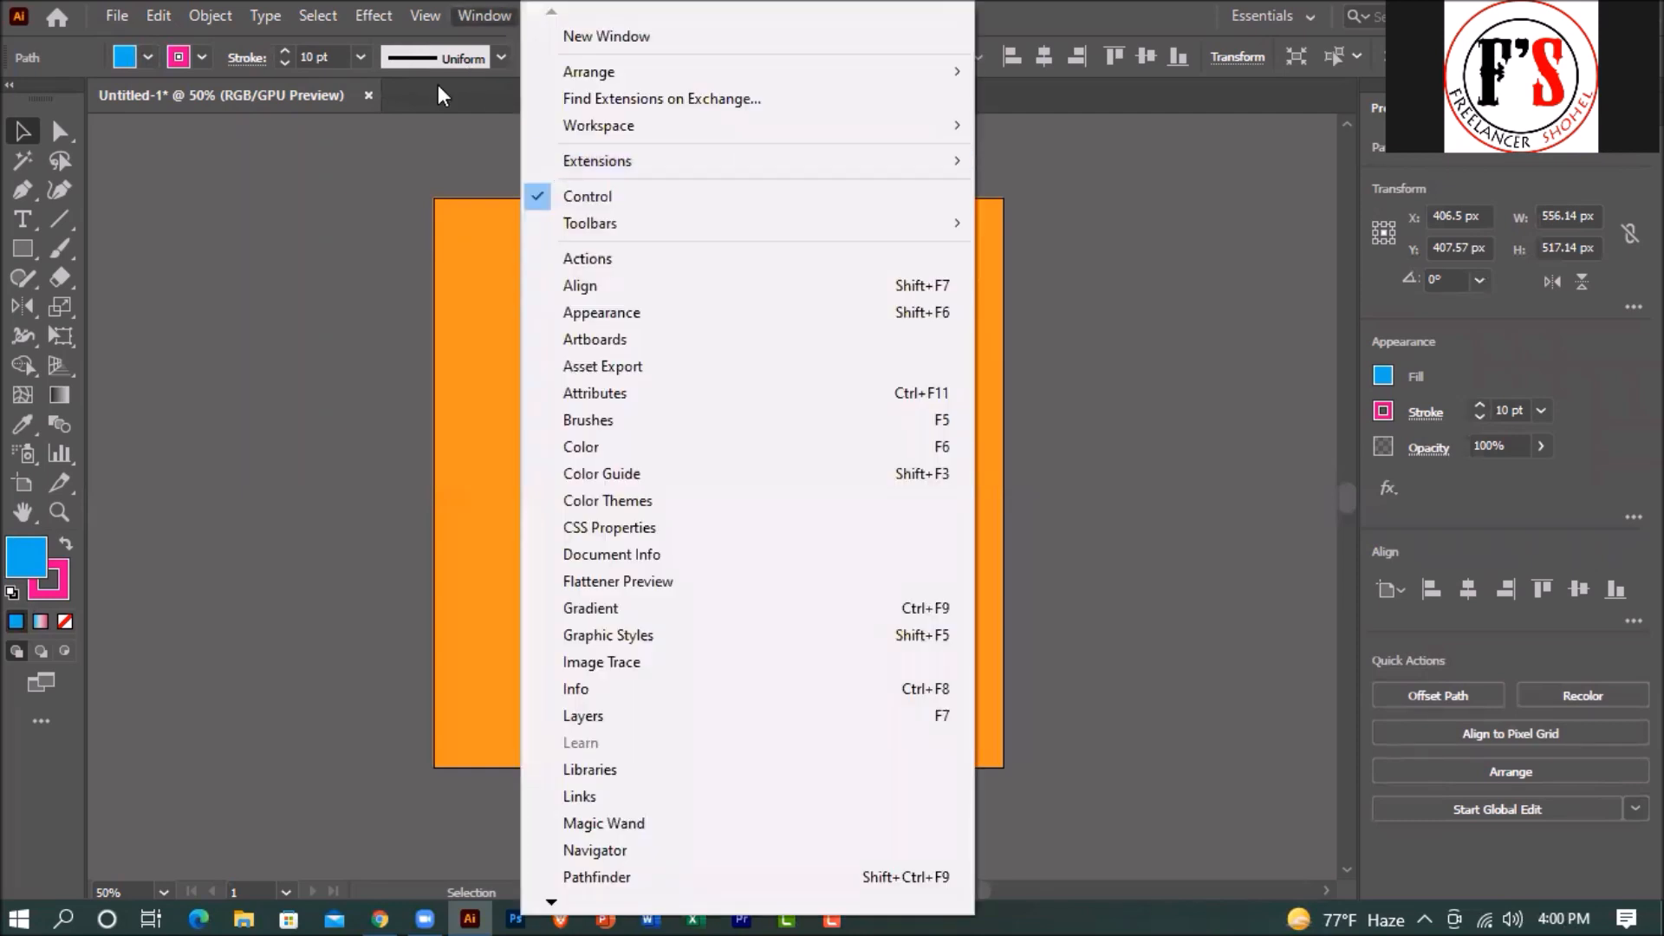
pyautogui.moveTo(454, 163)
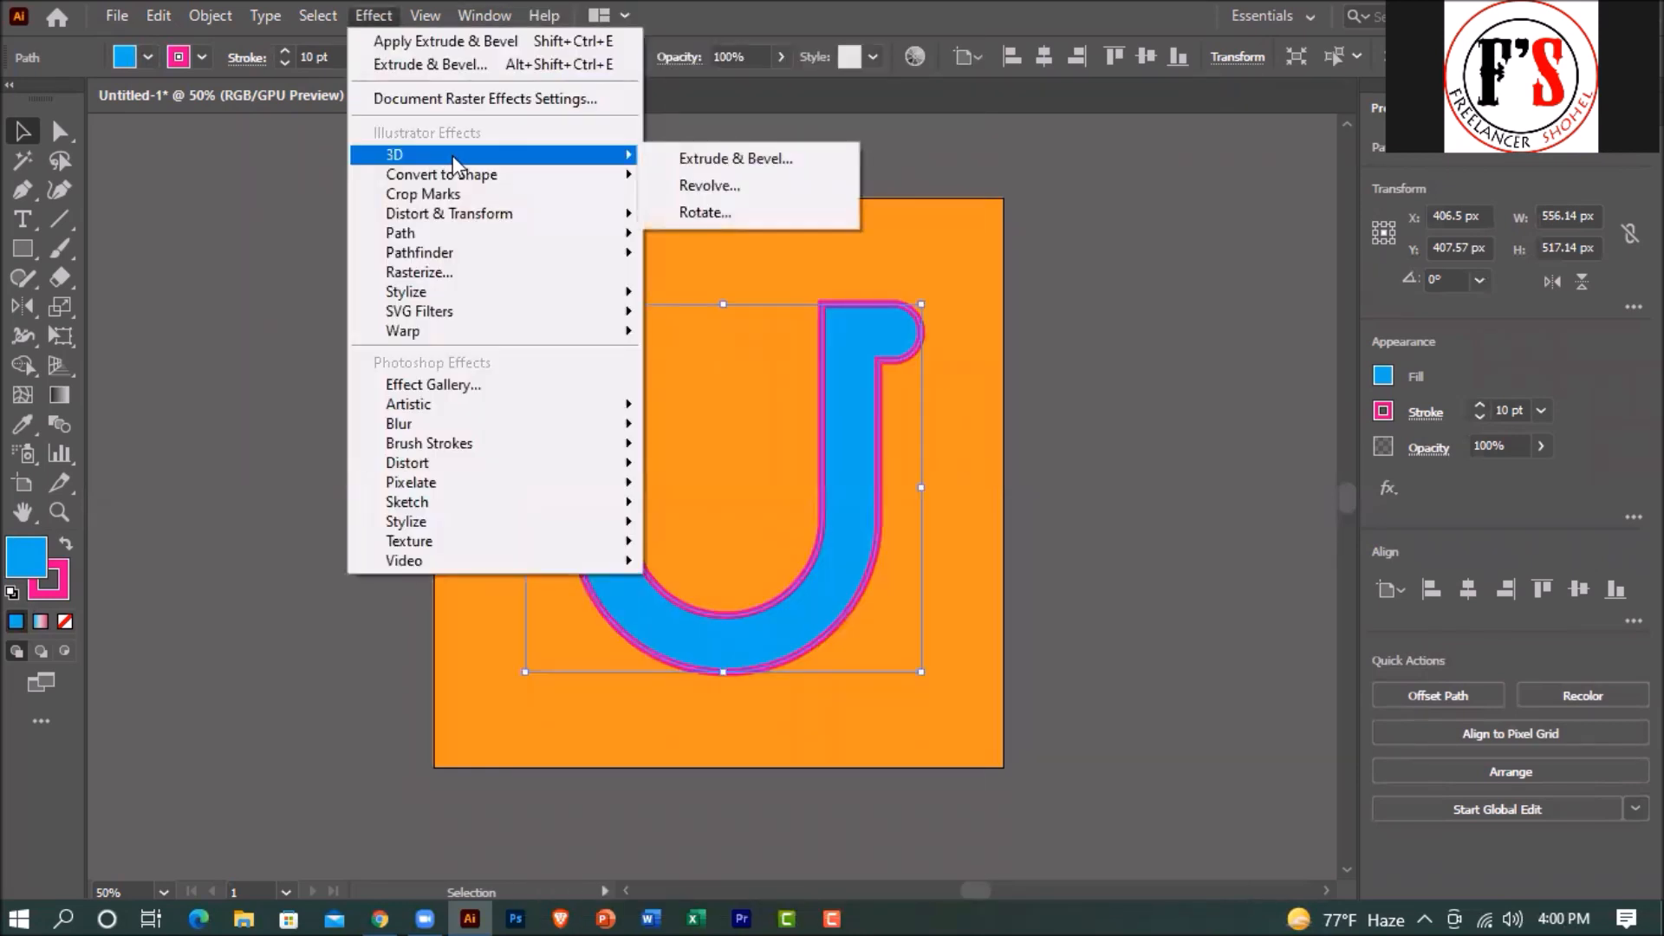
pyautogui.click(709, 158)
pyautogui.moveTo(1073, 431)
pyautogui.mouseDown()
pyautogui.moveTo(1063, 417)
pyautogui.moveTo(1101, 420)
pyautogui.mouseUp()
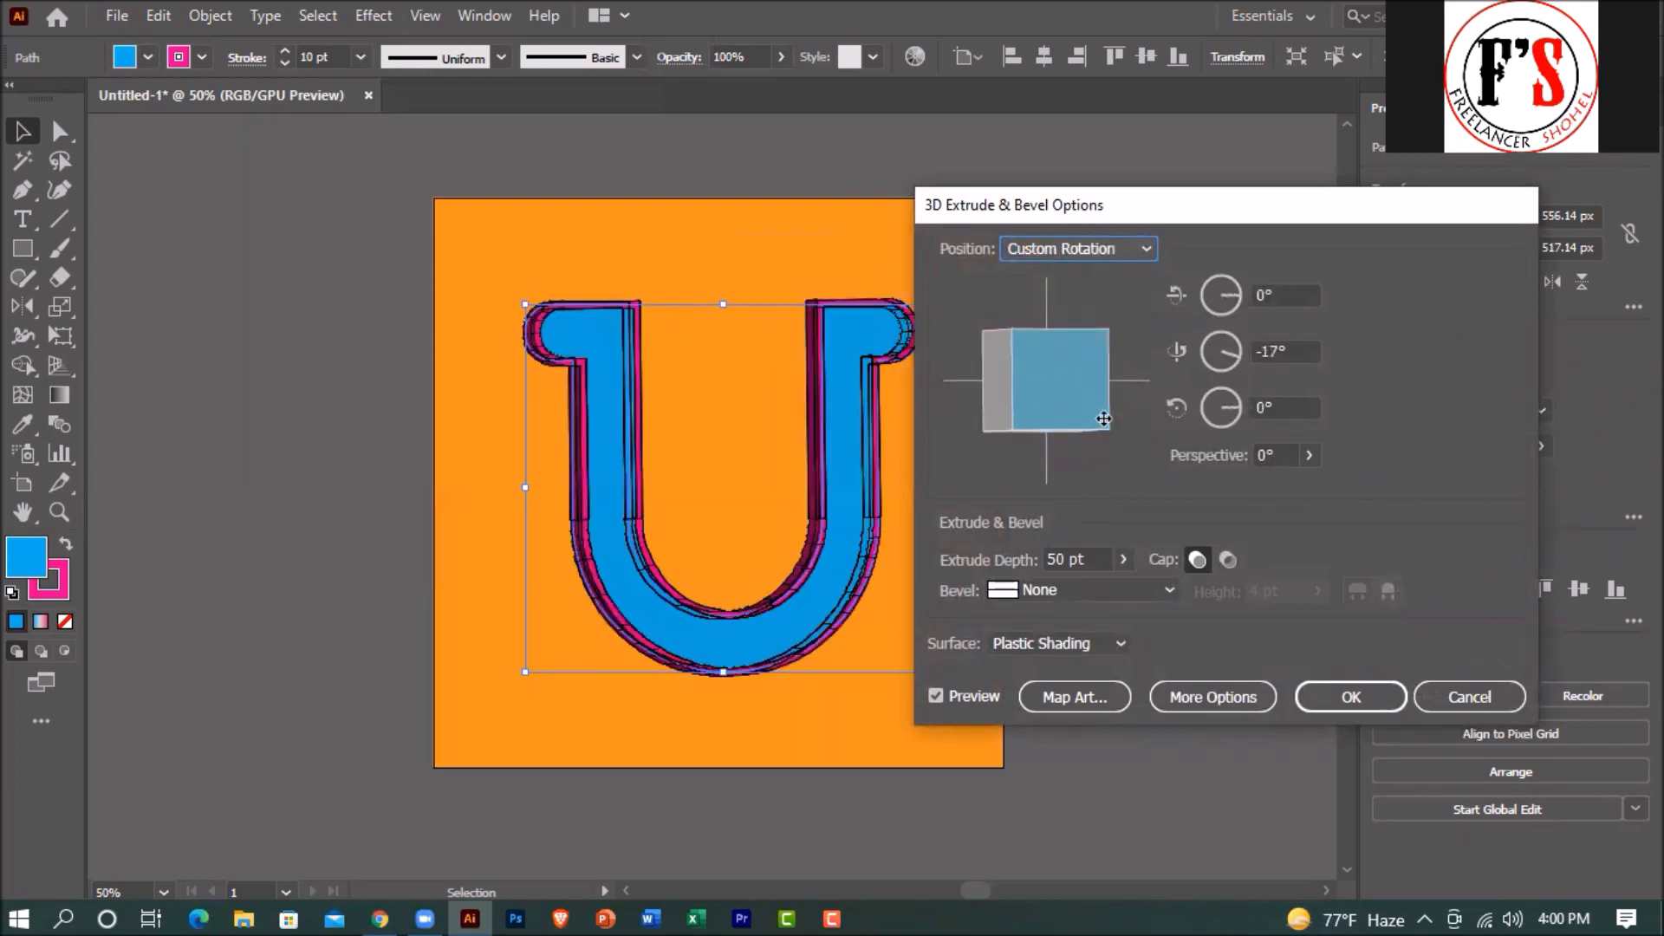
pyautogui.click(1352, 697)
pyautogui.click(1183, 547)
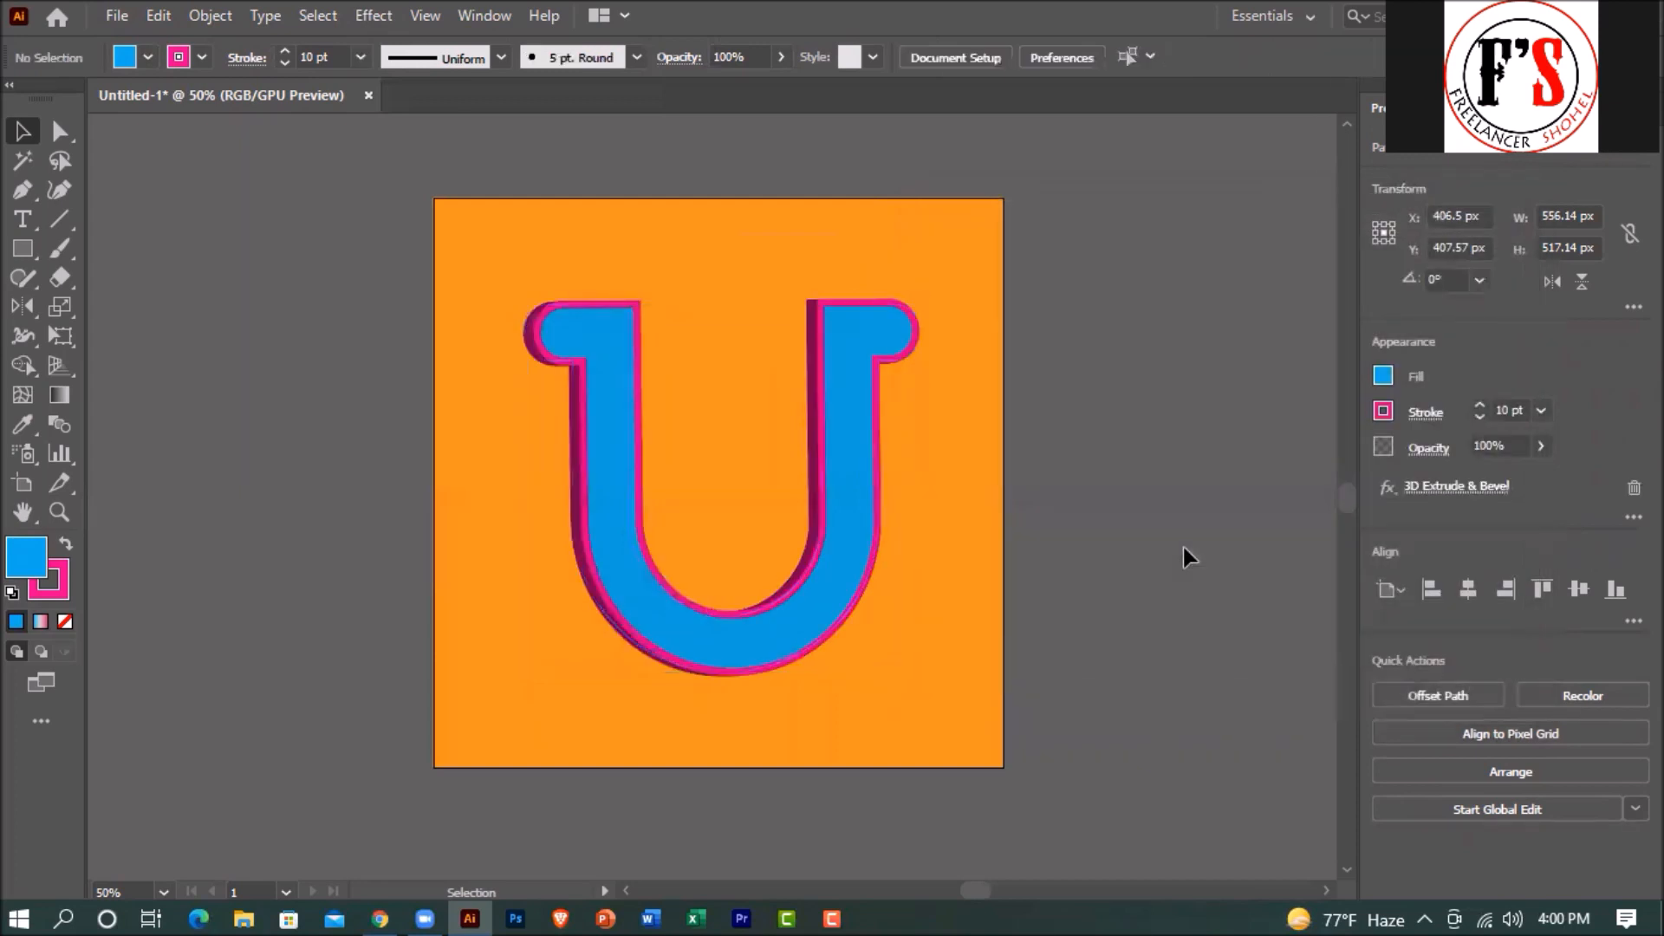
# Scale the U down to about 407 × 379 px and place it in the artboard's left half at about X 266, Y 419 px.
pyautogui.click(796, 598)
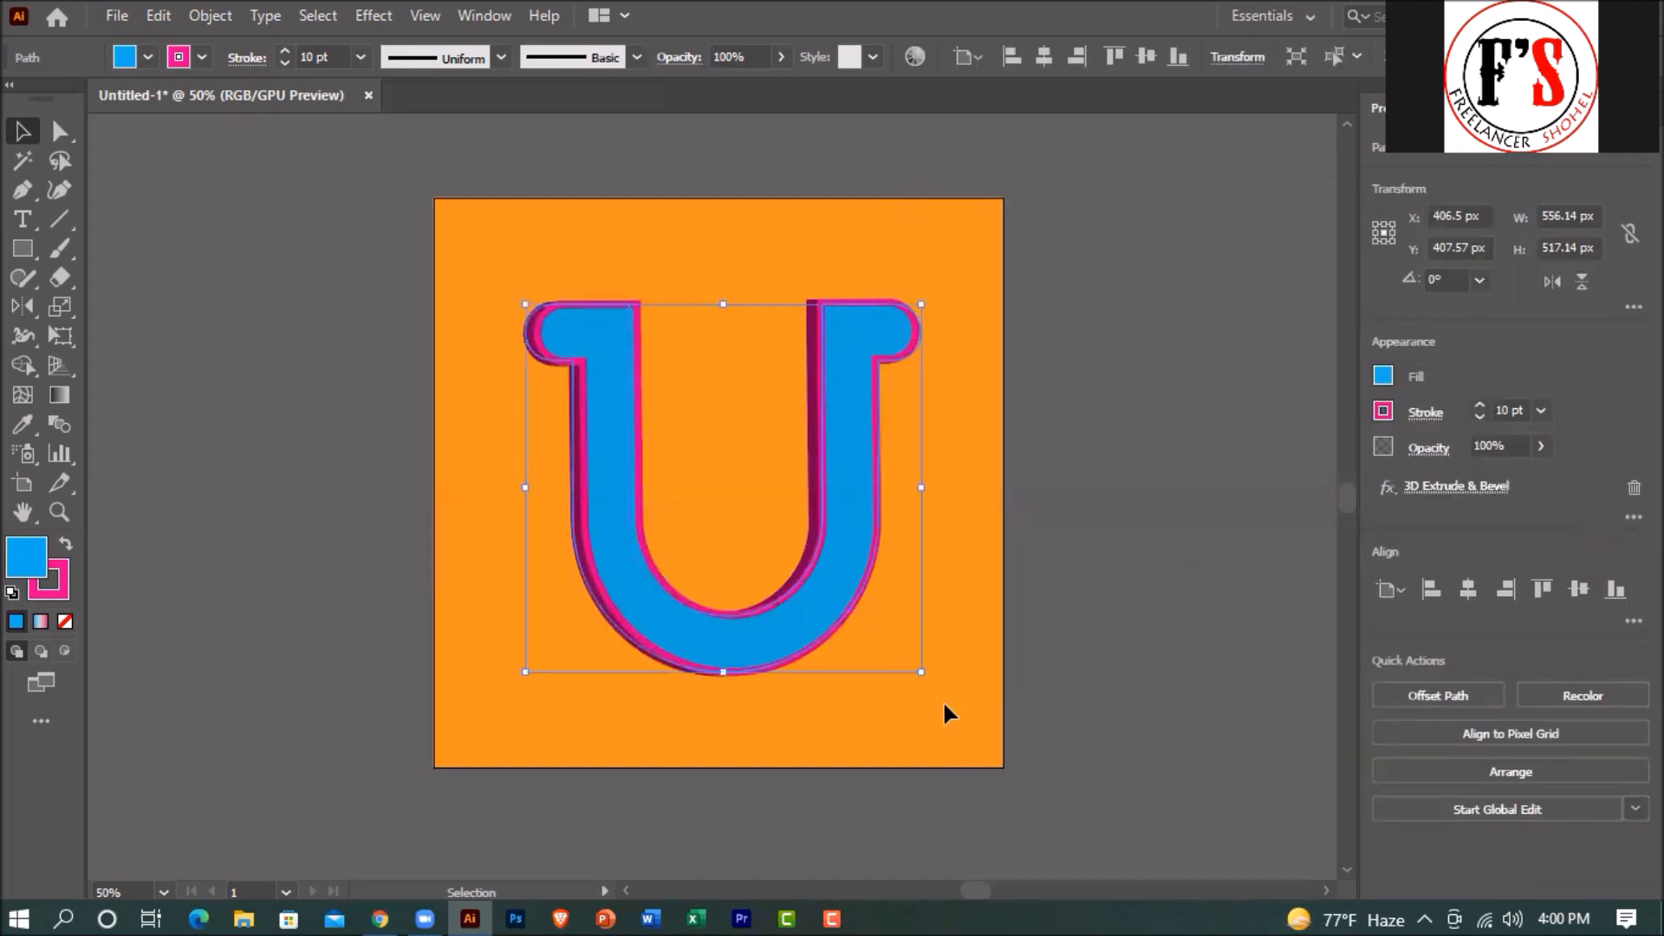
pyautogui.moveTo(921, 671); pyautogui.dragTo(716, 554)
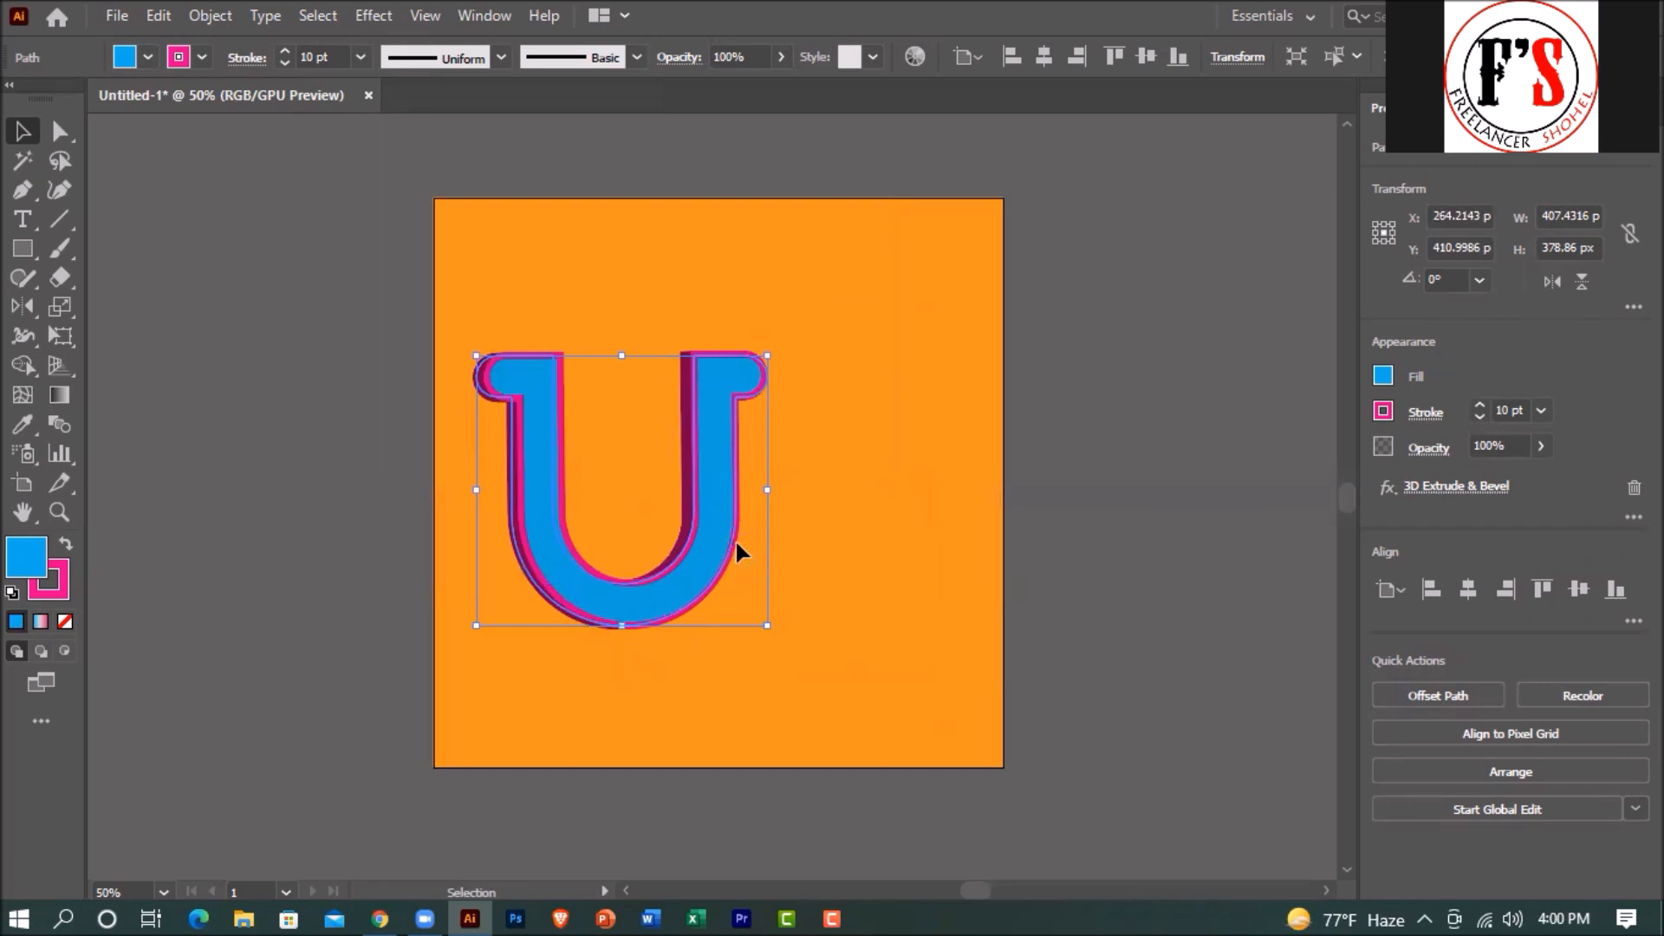
pyautogui.click(1082, 534)
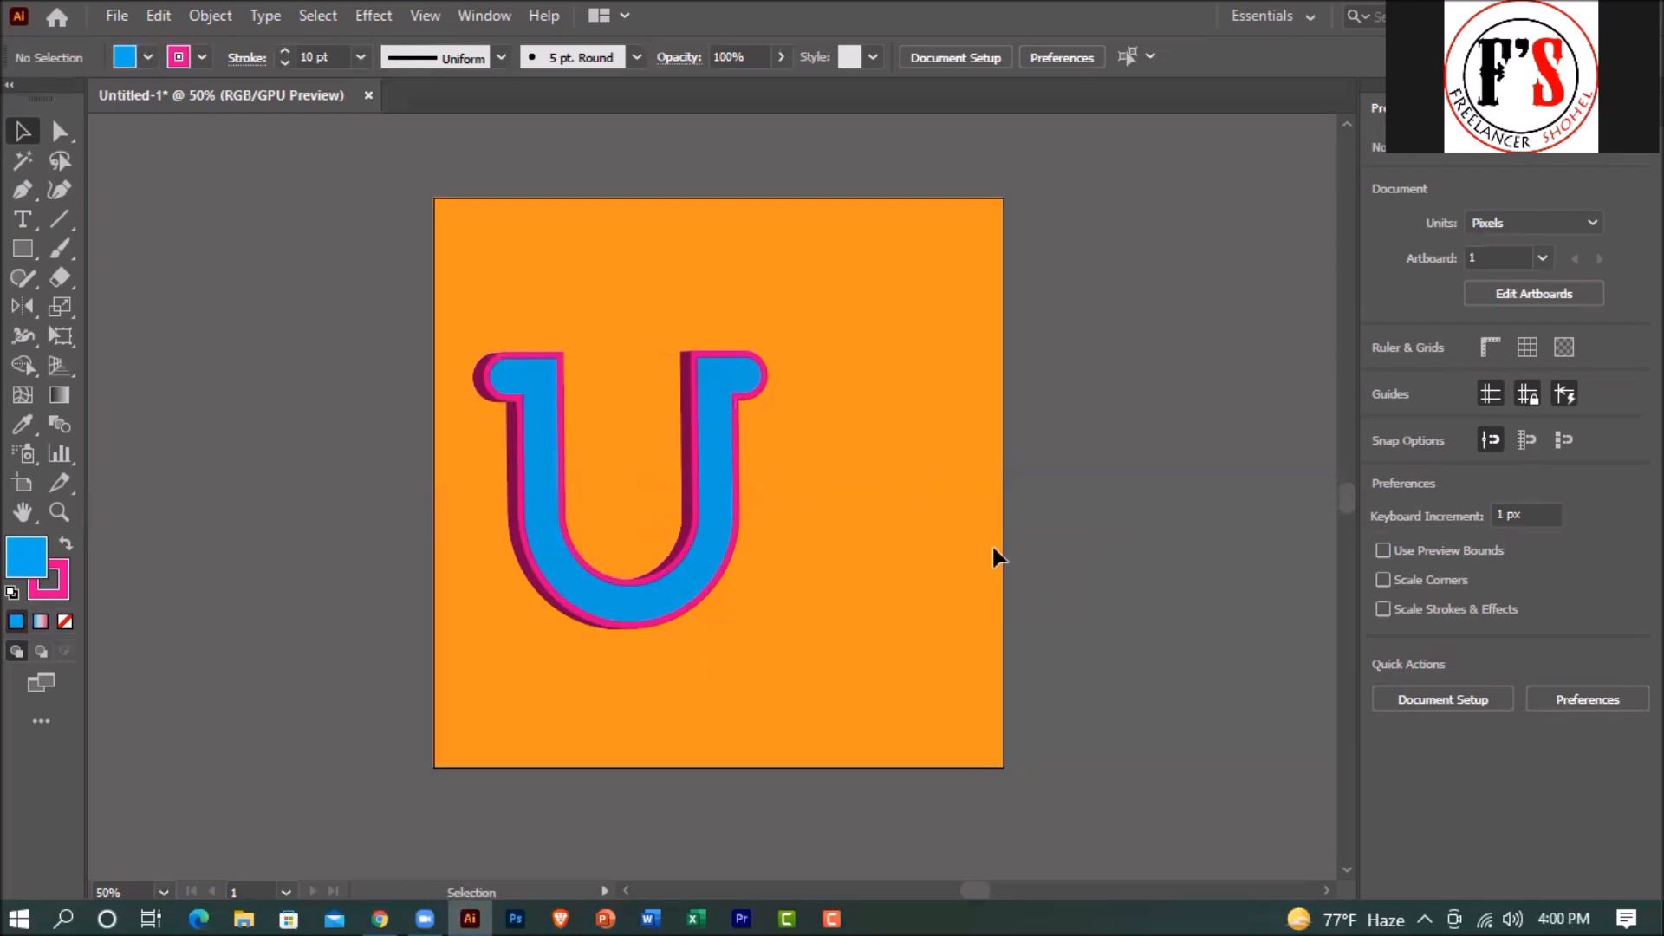
pyautogui.moveTo(698, 518); pyautogui.dragTo(792, 524)
pyautogui.click(1140, 493)
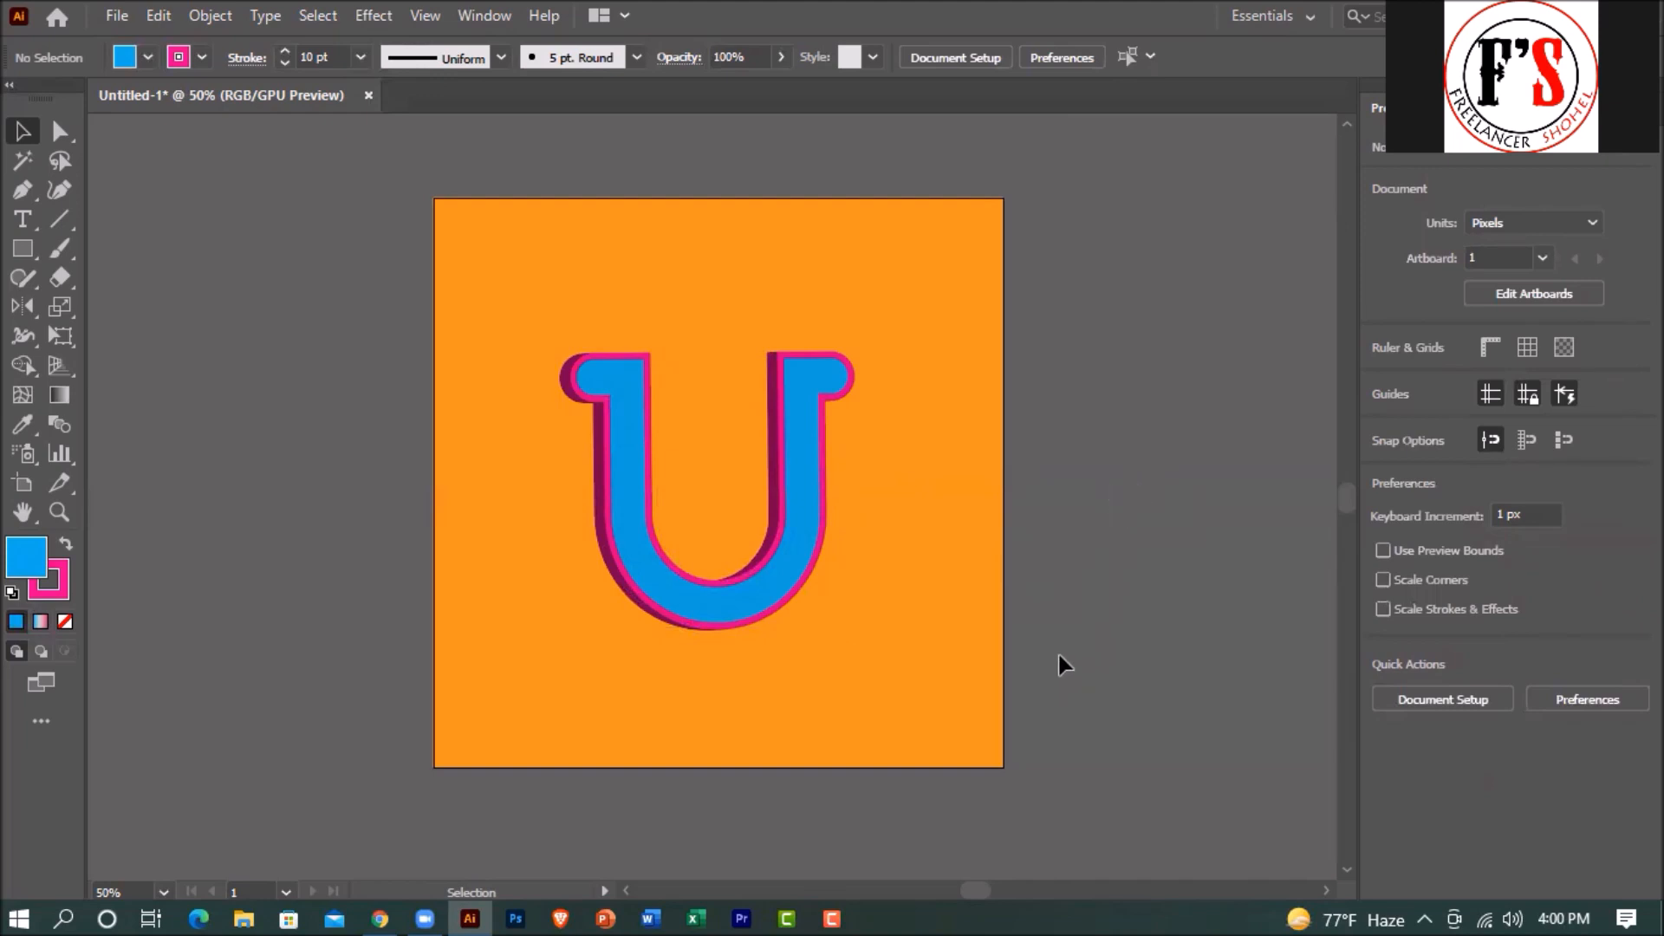
pyautogui.moveTo(809, 564); pyautogui.dragTo(722, 559)
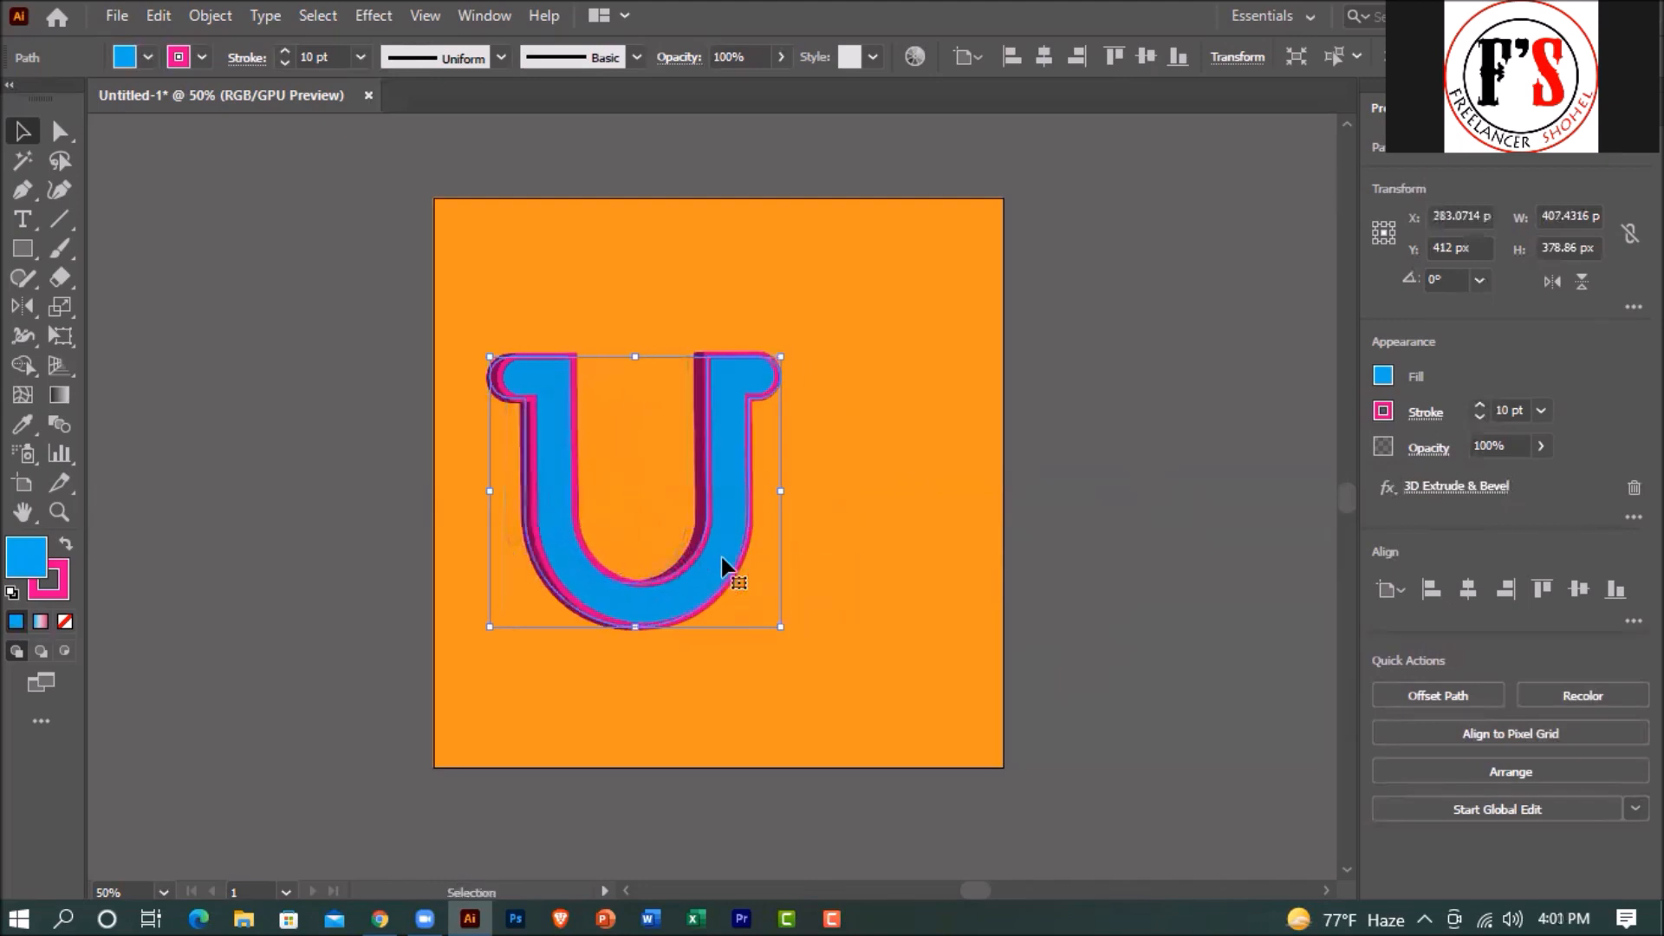
pyautogui.moveTo(722, 558); pyautogui.dragTo(792, 548)
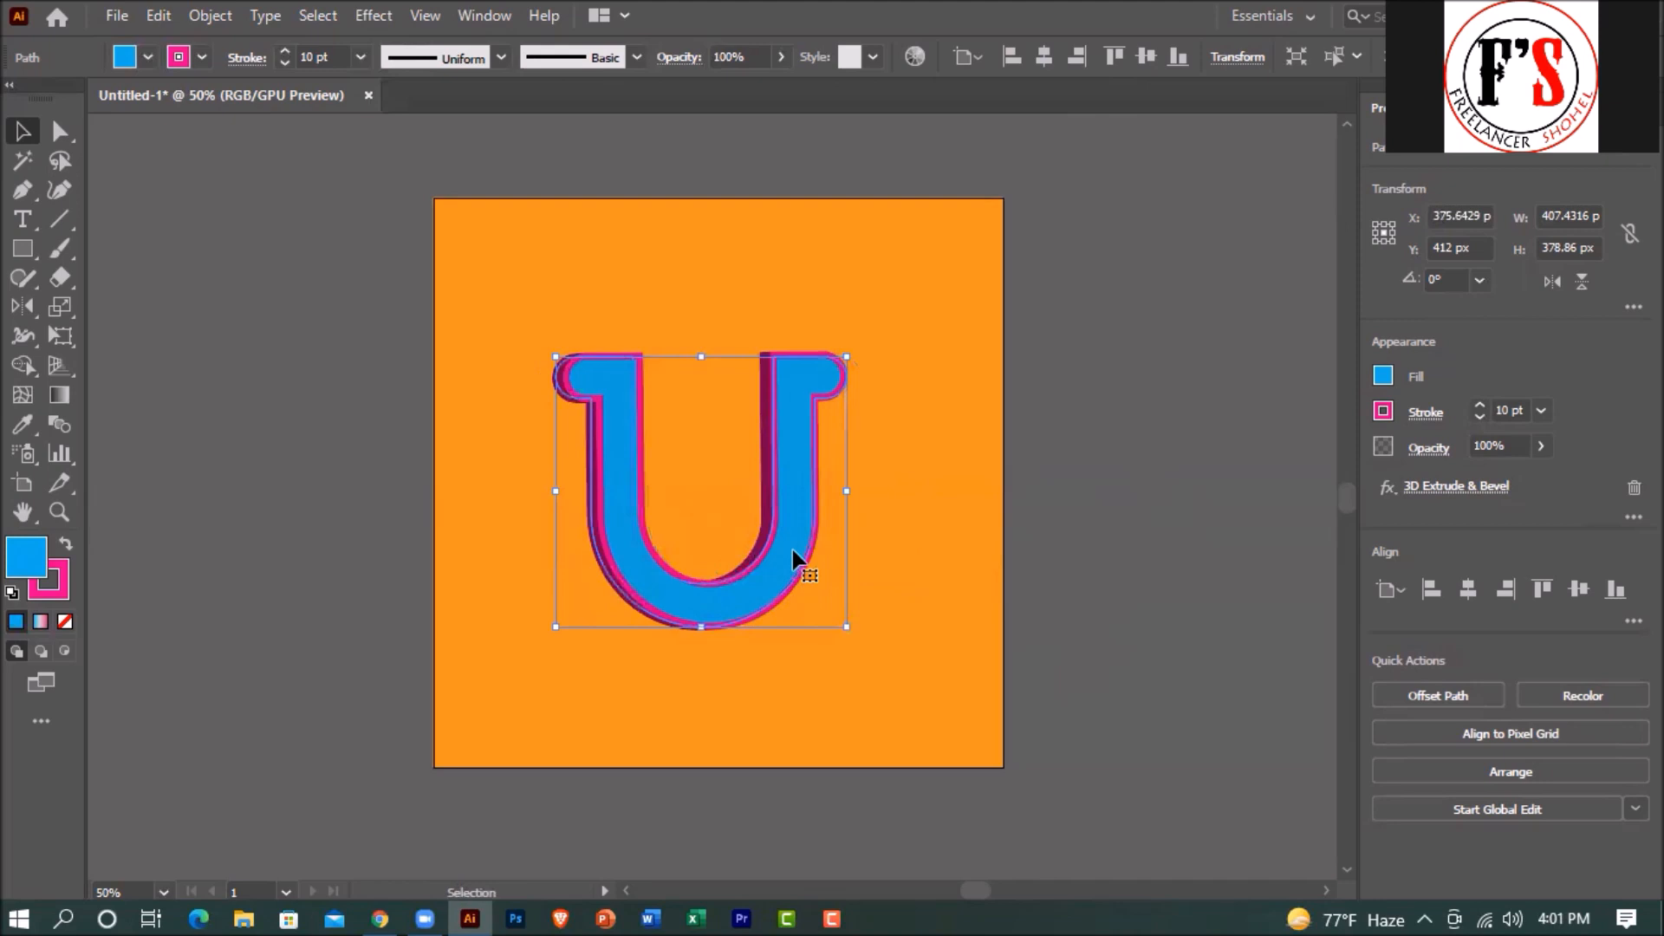
pyautogui.moveTo(716, 544); pyautogui.dragTo(634, 550)
# Add the text "rmy" directly to the right of the U.
pyautogui.click(22, 219)
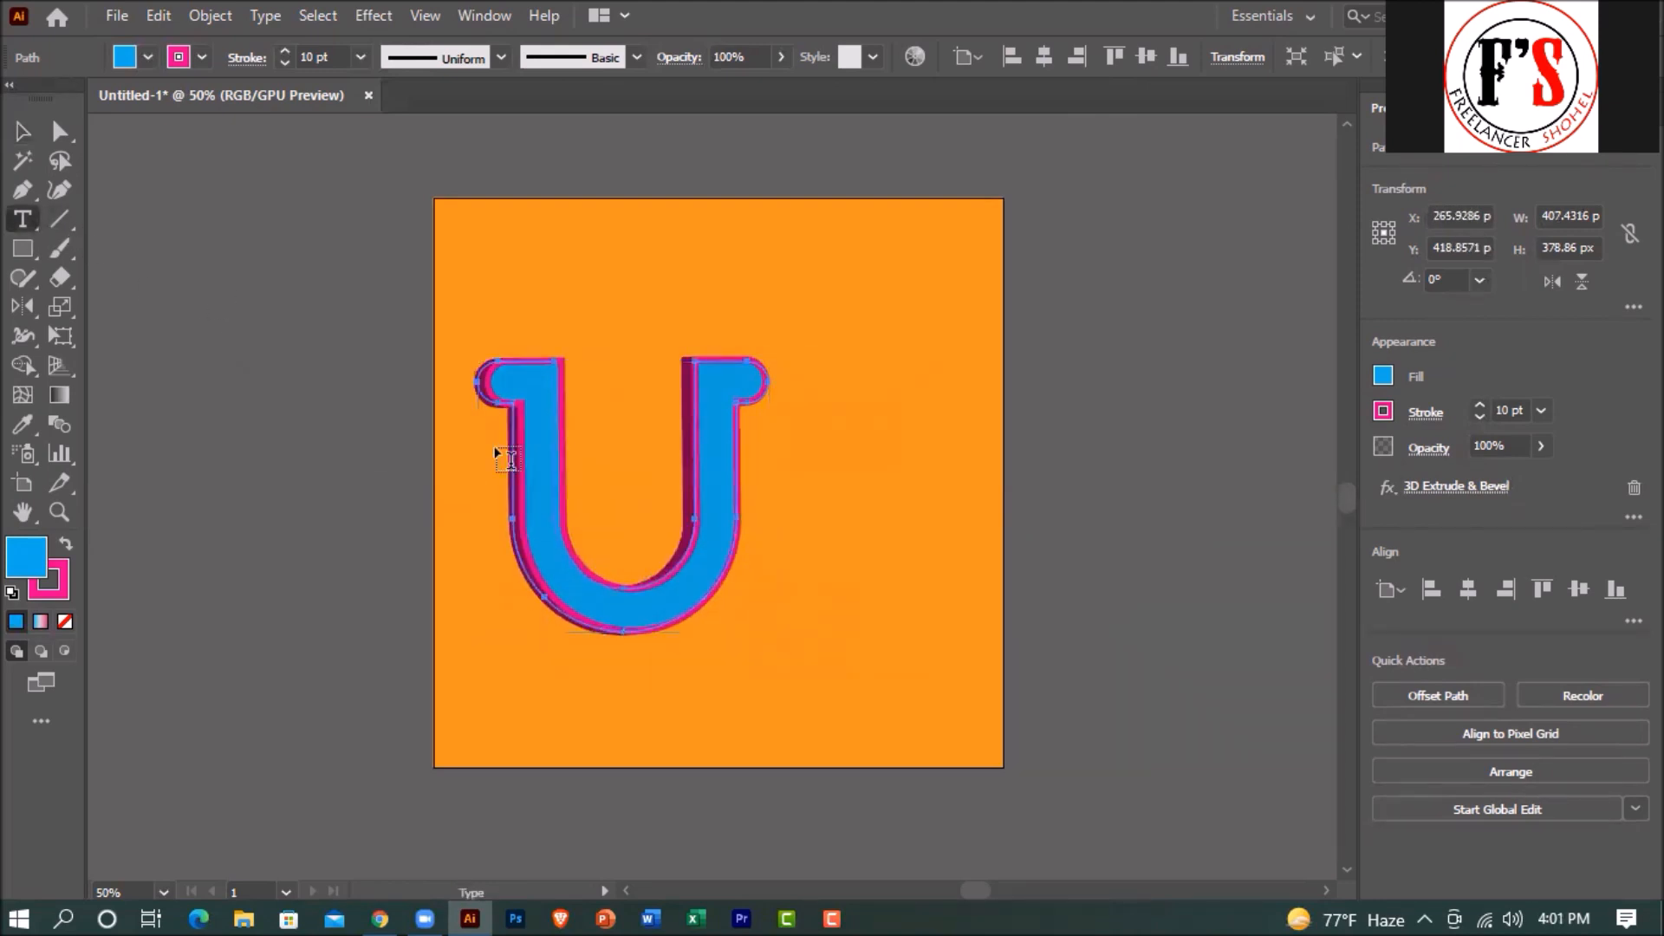
pyautogui.click(785, 510)
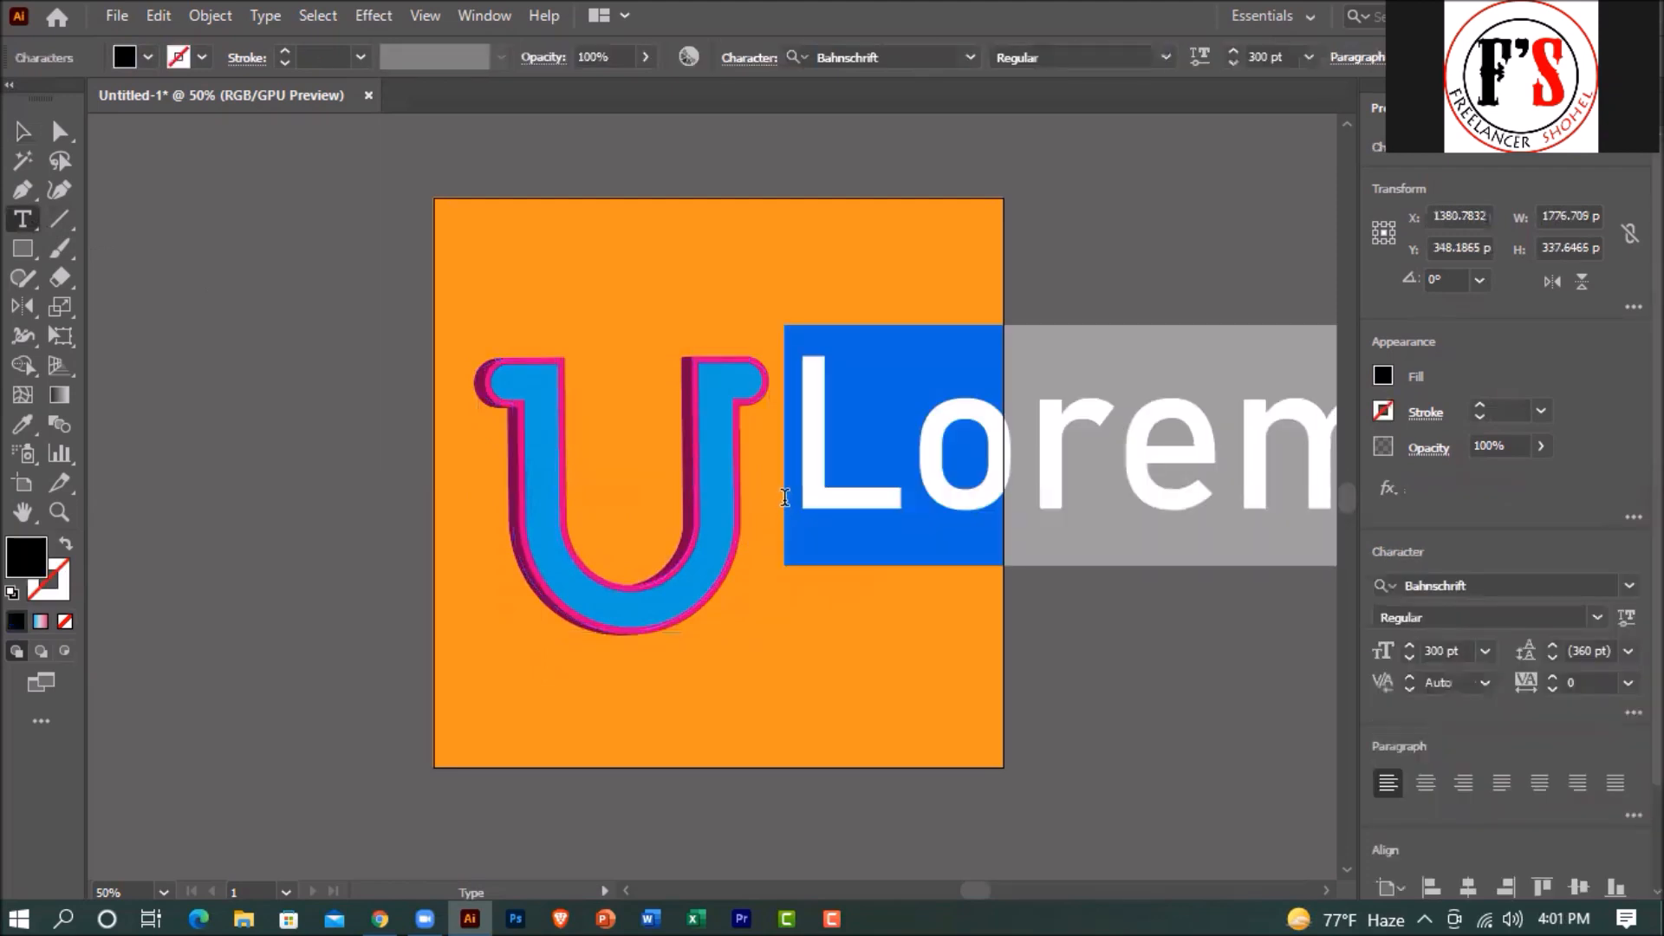
pyautogui.write('rm')
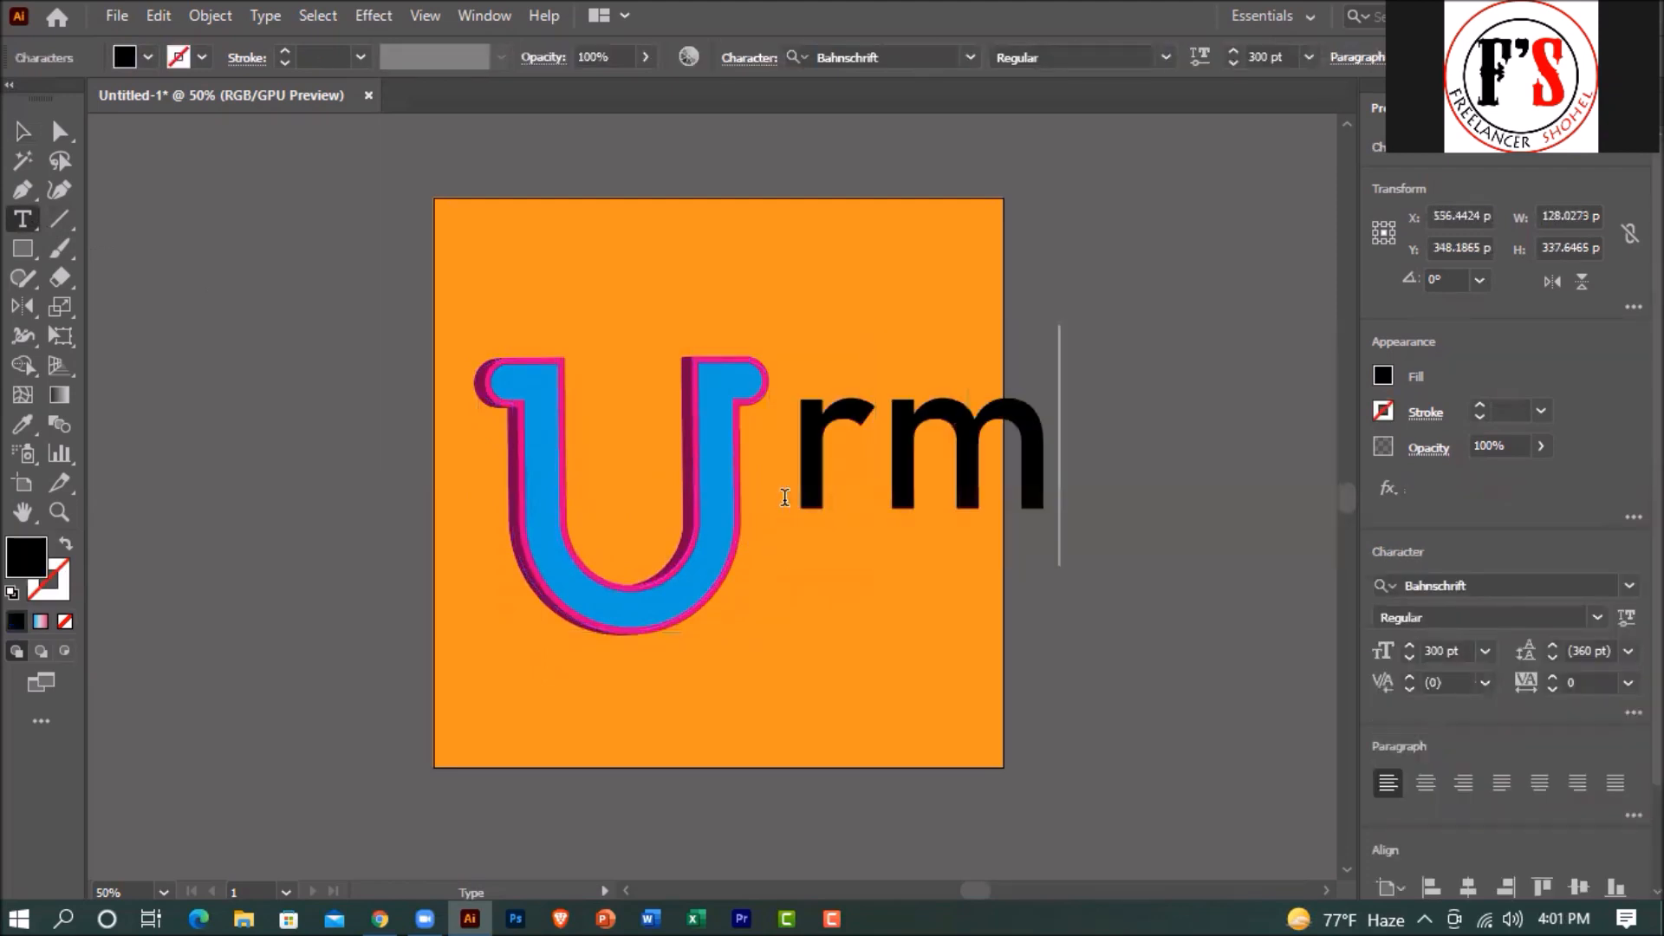
pyautogui.write('y')
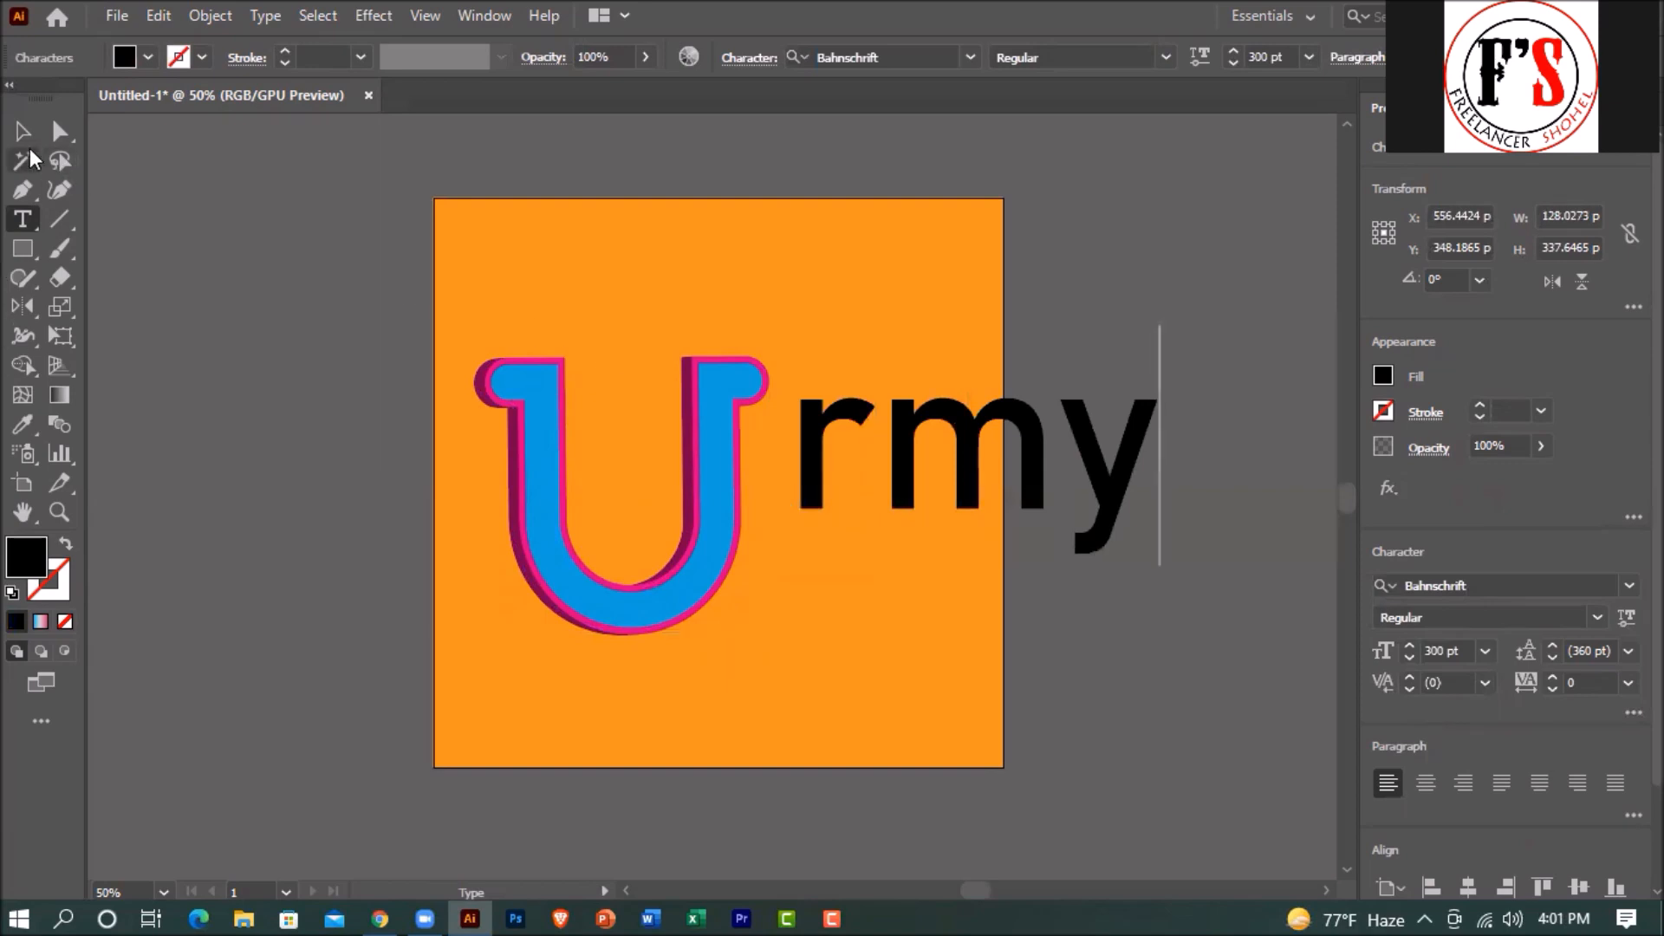
pyautogui.press('Escape')
# Change the text to "orrmy" by inserting an "o" at its start and a second "r" before the "m".
pyautogui.click(22, 220)
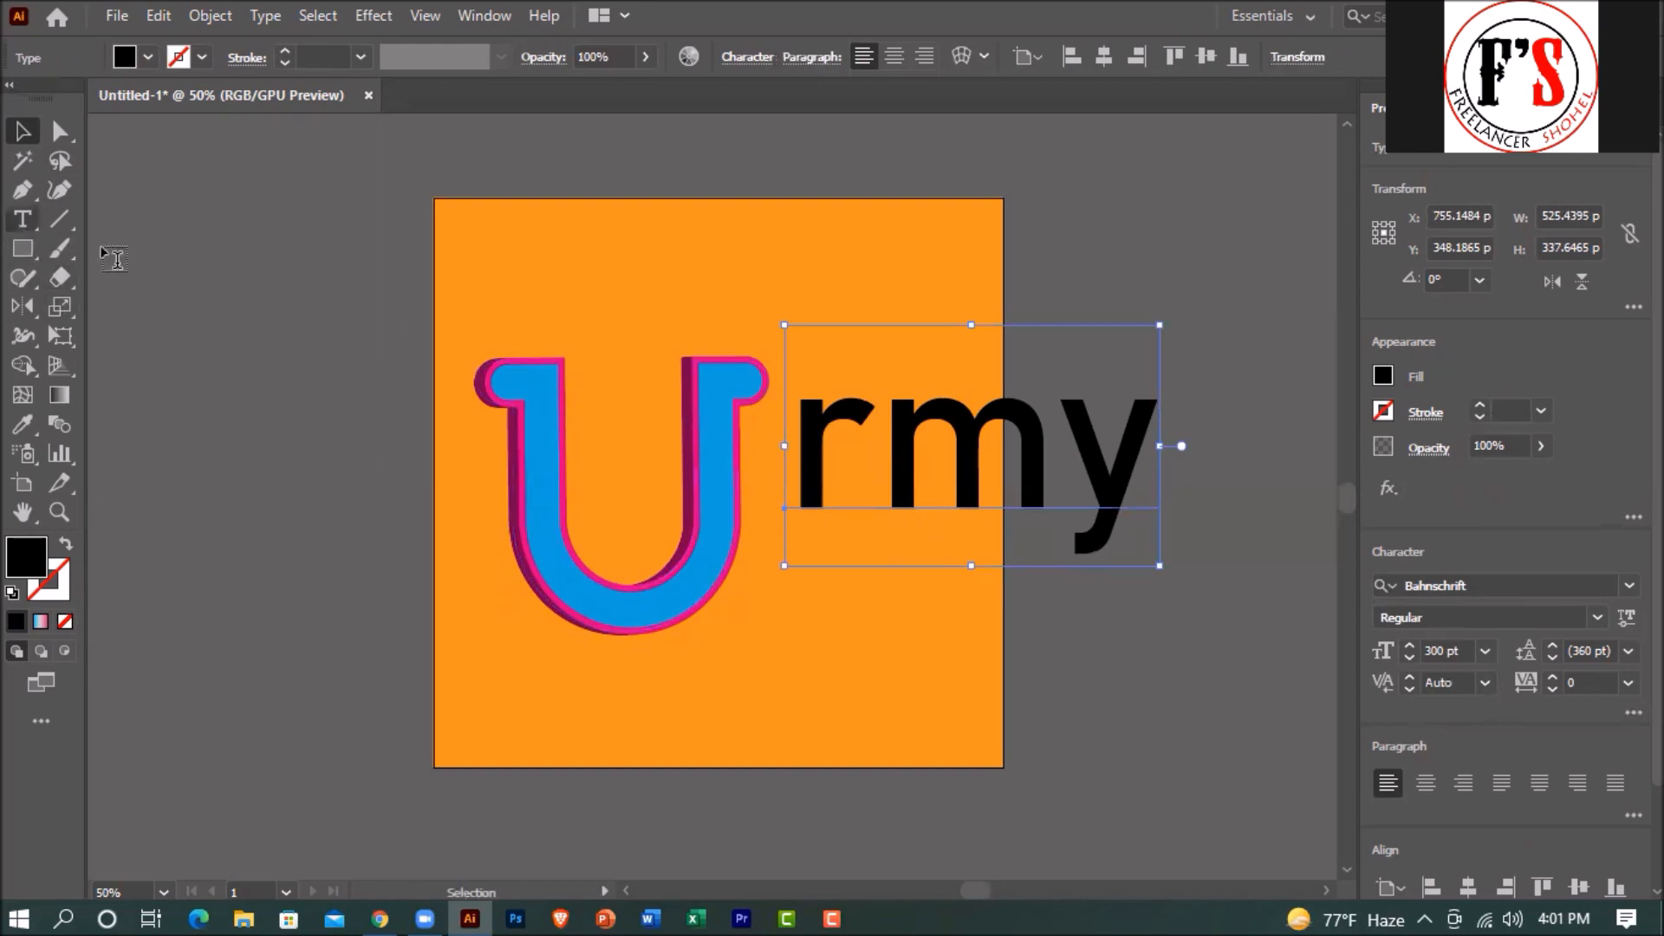
pyautogui.click(885, 412)
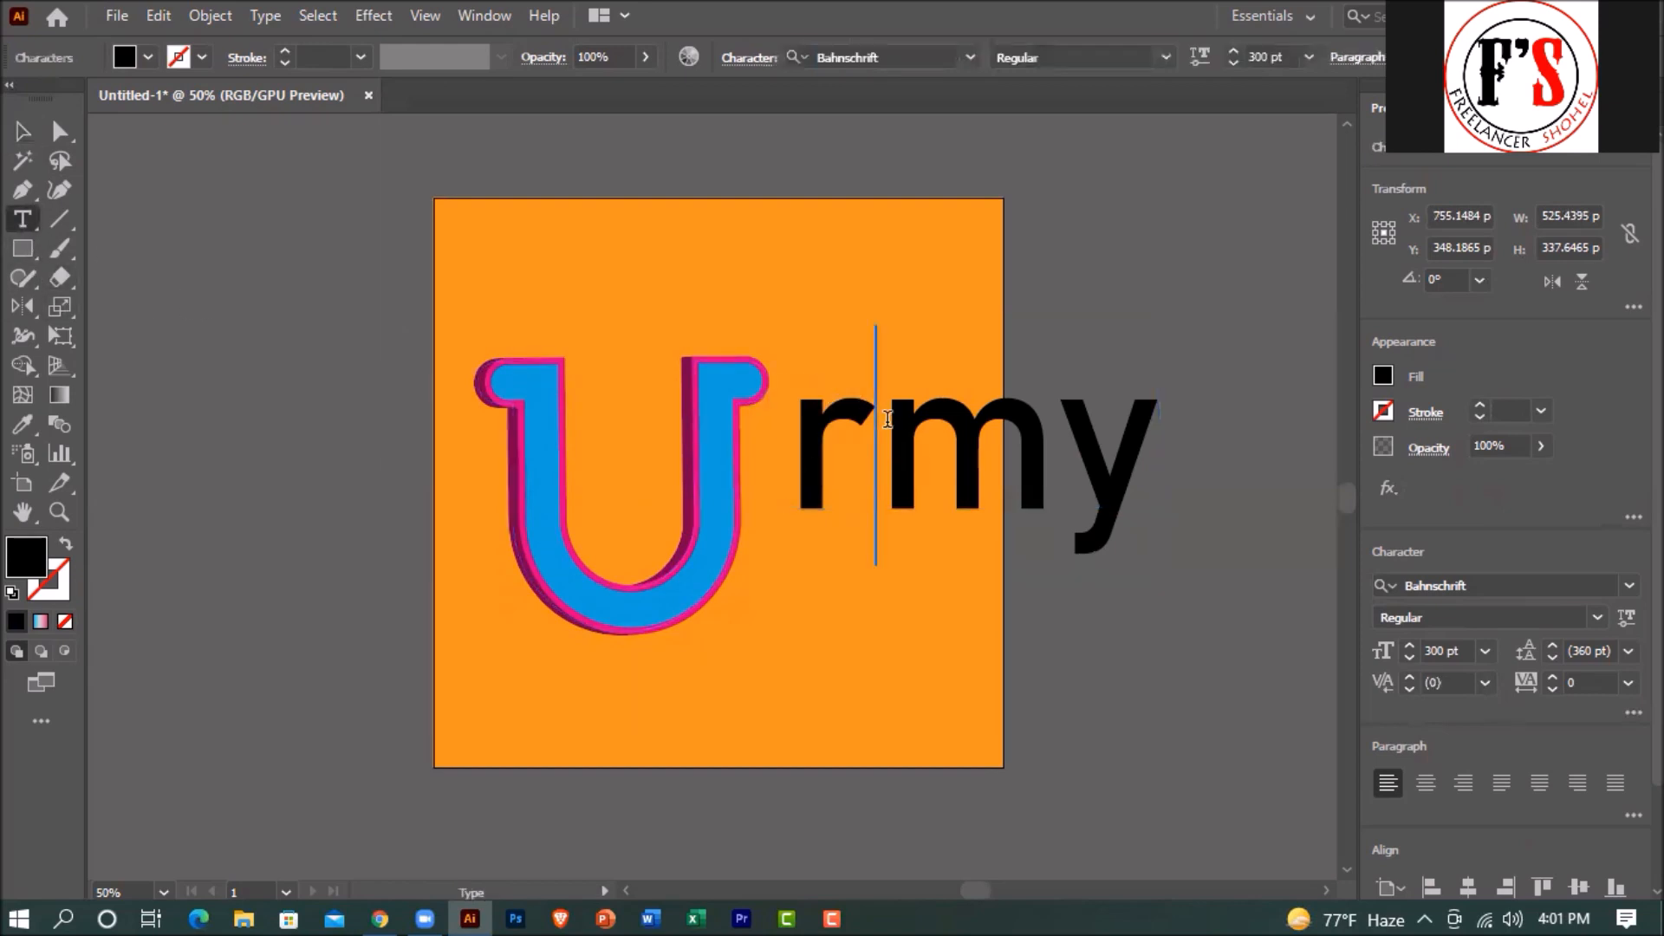
pyautogui.click(804, 436)
pyautogui.write('o')
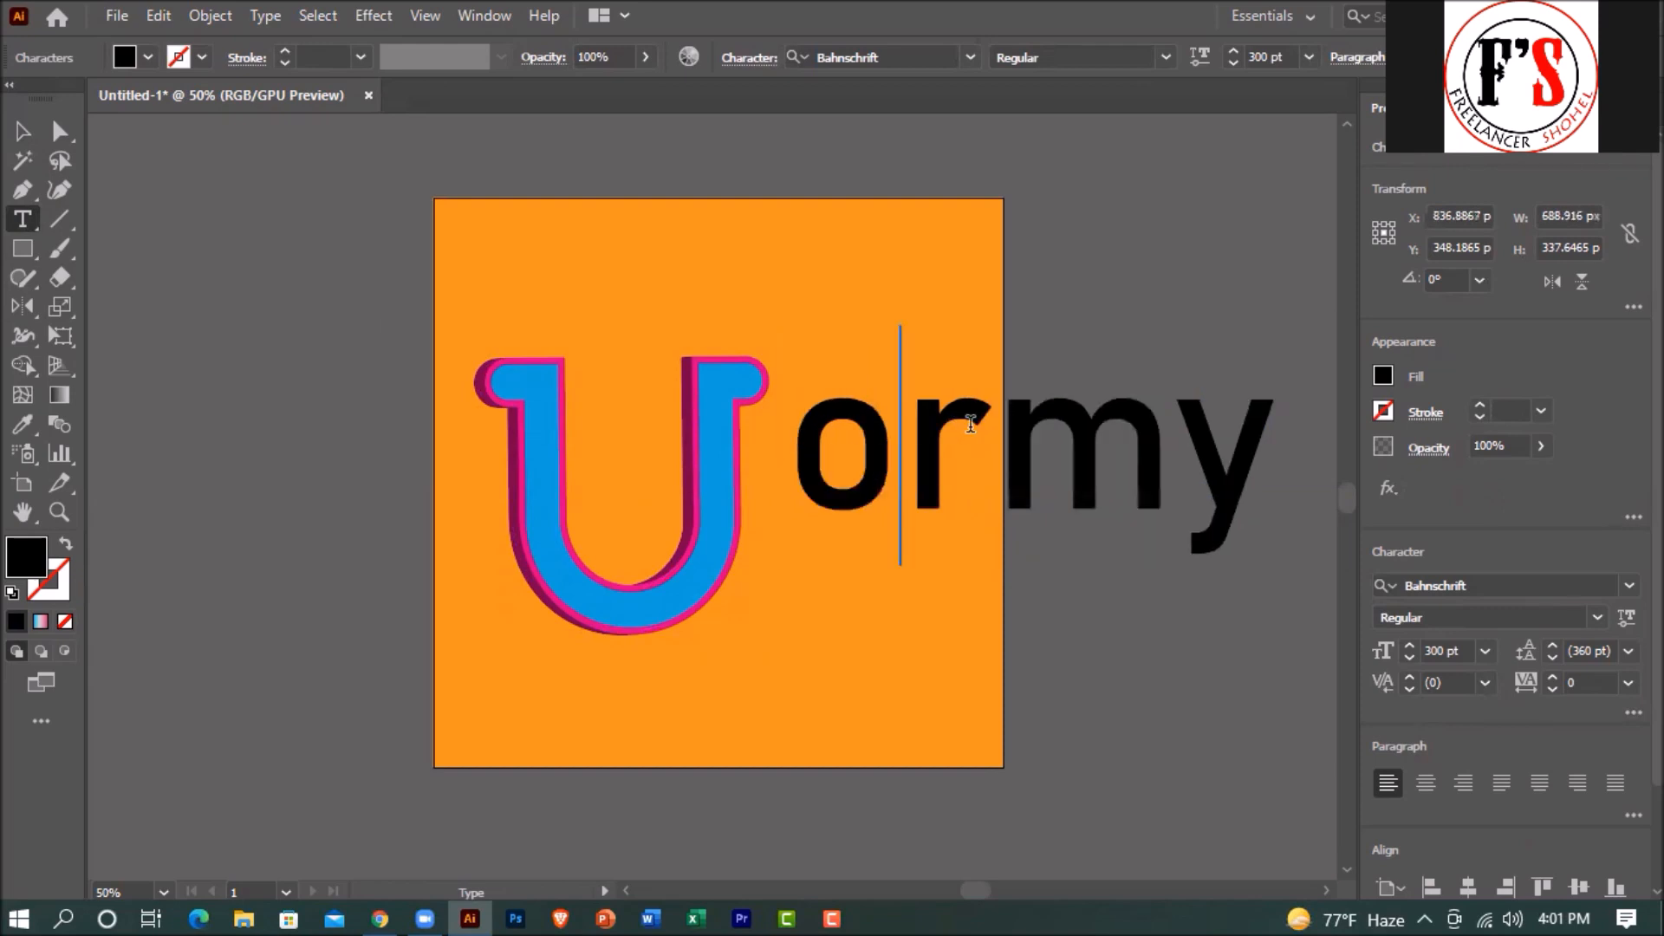
pyautogui.click(995, 425)
pyautogui.write('o')
pyautogui.press('BackSpace')
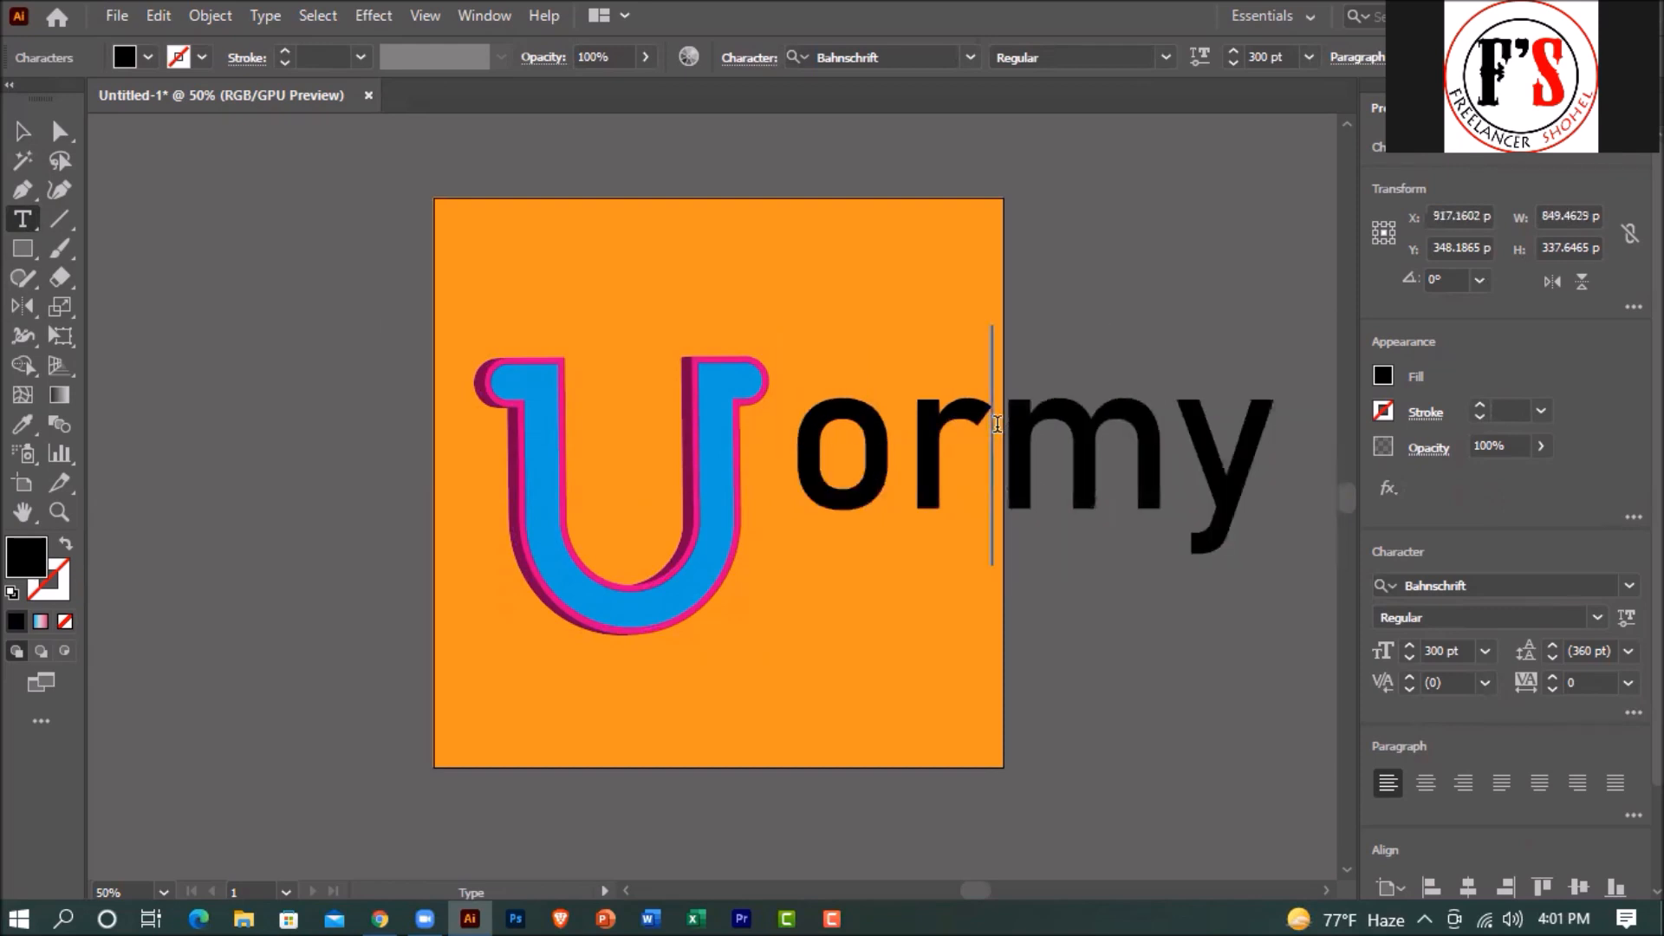
pyautogui.write('r')
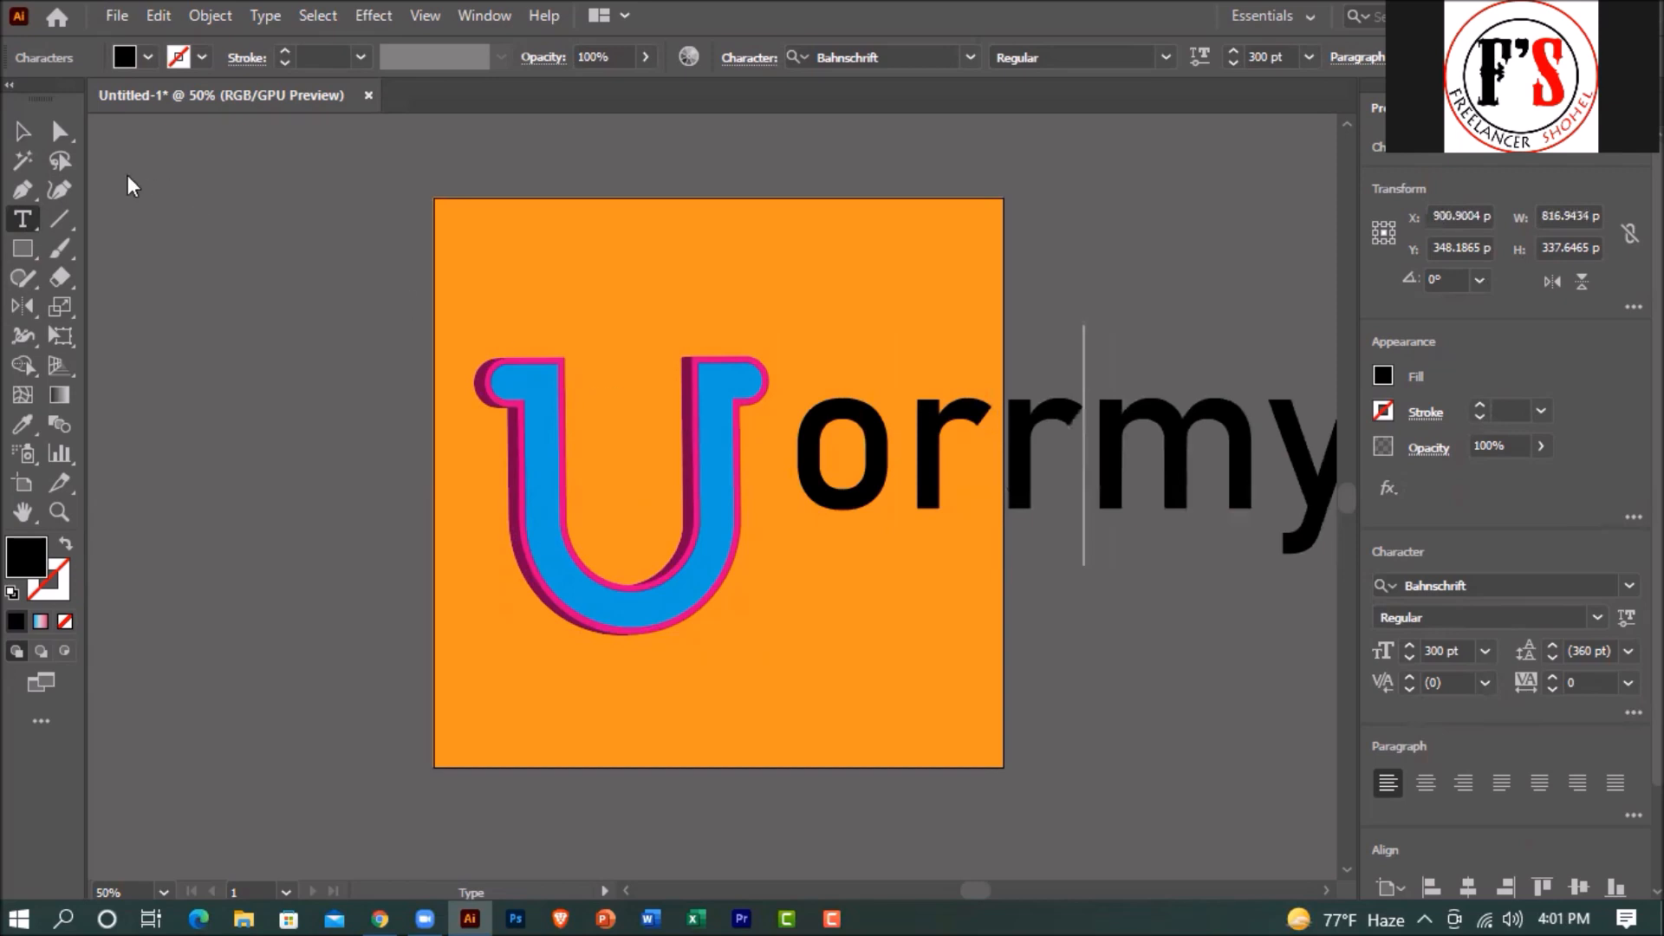
# Move the text left to overlap the U's right arm and scale it down to about 526 × 218 px.
pyautogui.click(23, 131)
pyautogui.moveTo(1171, 446); pyautogui.dragTo(1099, 462)
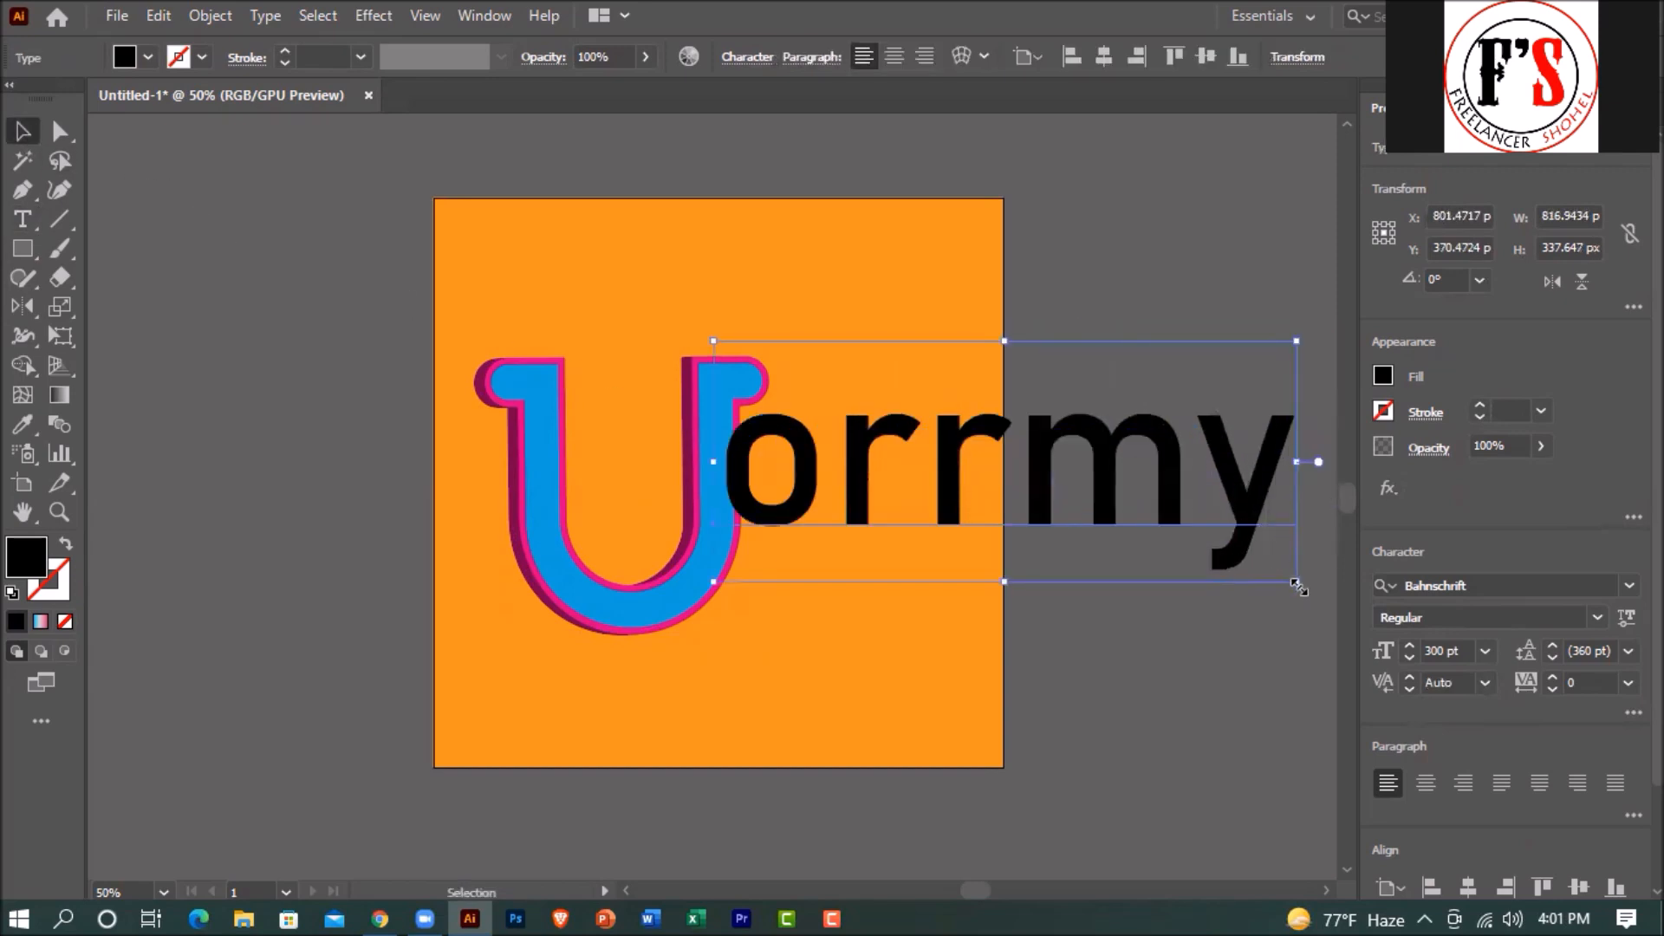
pyautogui.moveTo(1298, 583); pyautogui.dragTo(1089, 496)
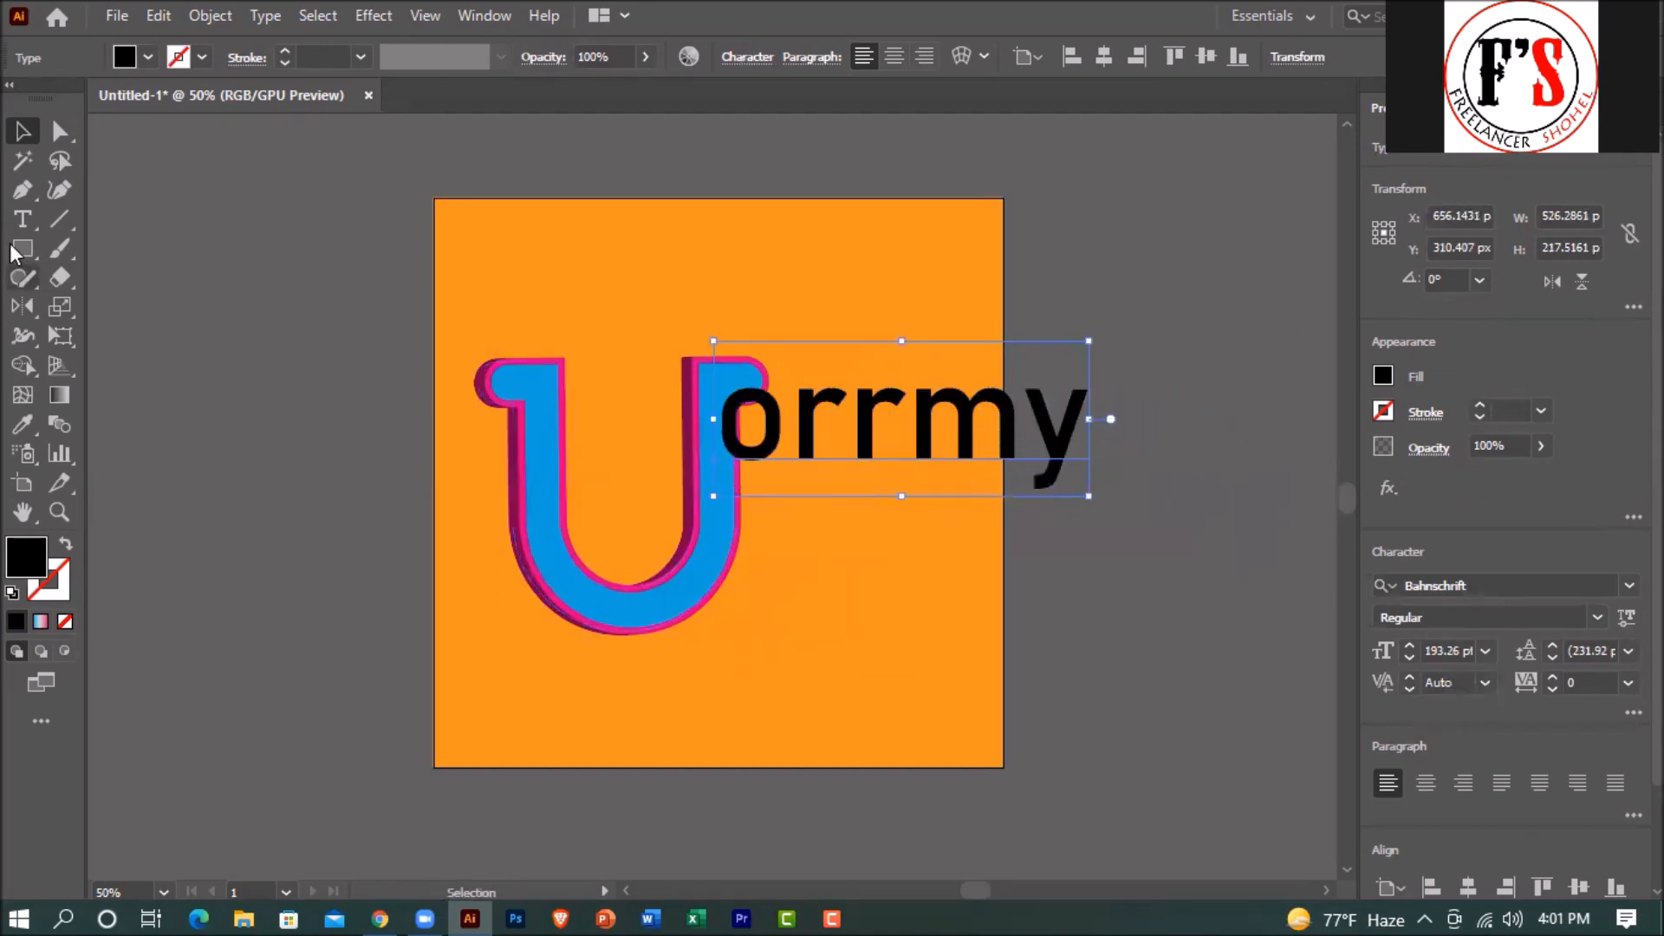
# Replace the text's final "y" with "i" so it reads "orrmi".
pyautogui.click(25, 222)
pyautogui.click(1030, 407)
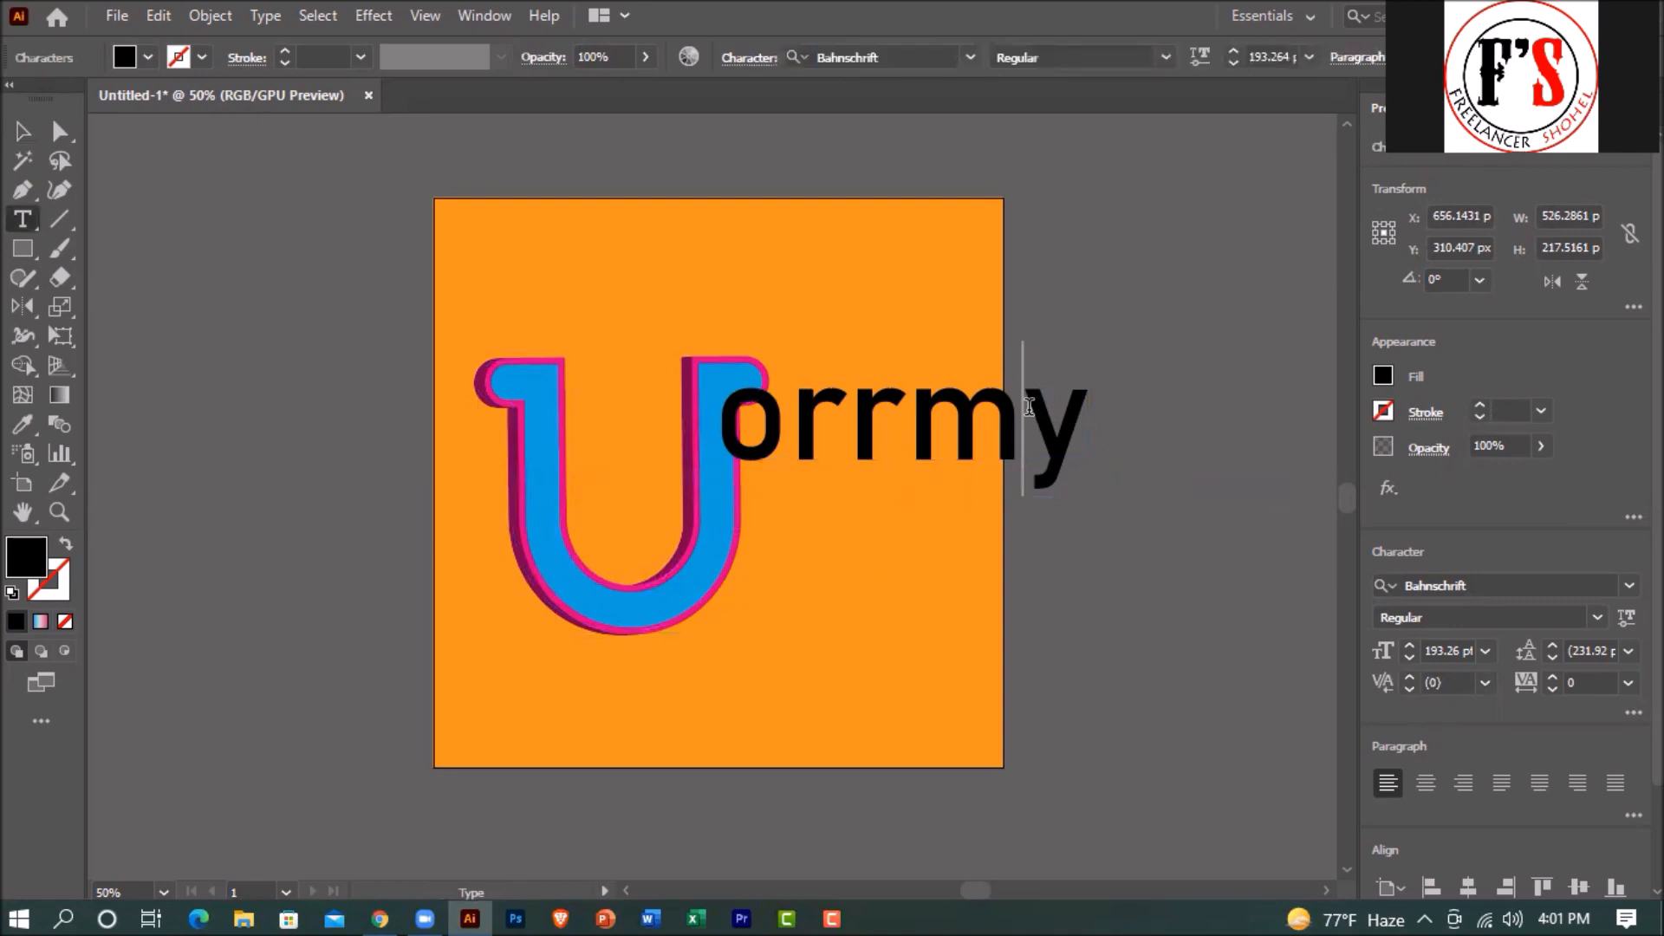
pyautogui.moveTo(1030, 408); pyautogui.dragTo(1095, 411)
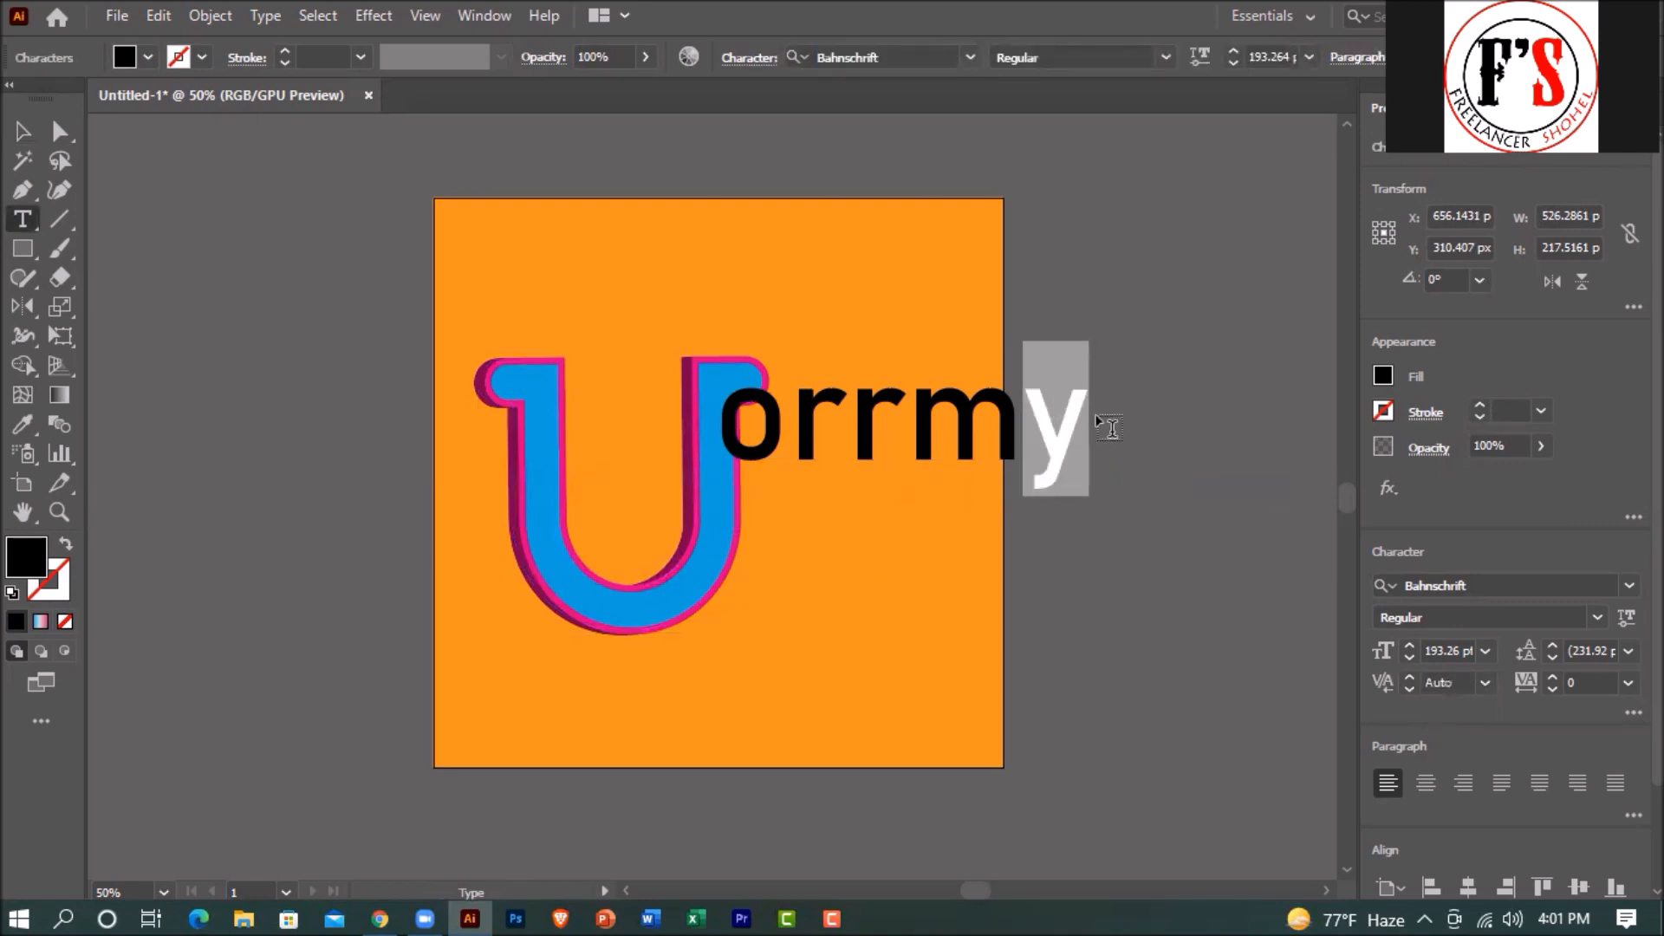
pyautogui.write('i')
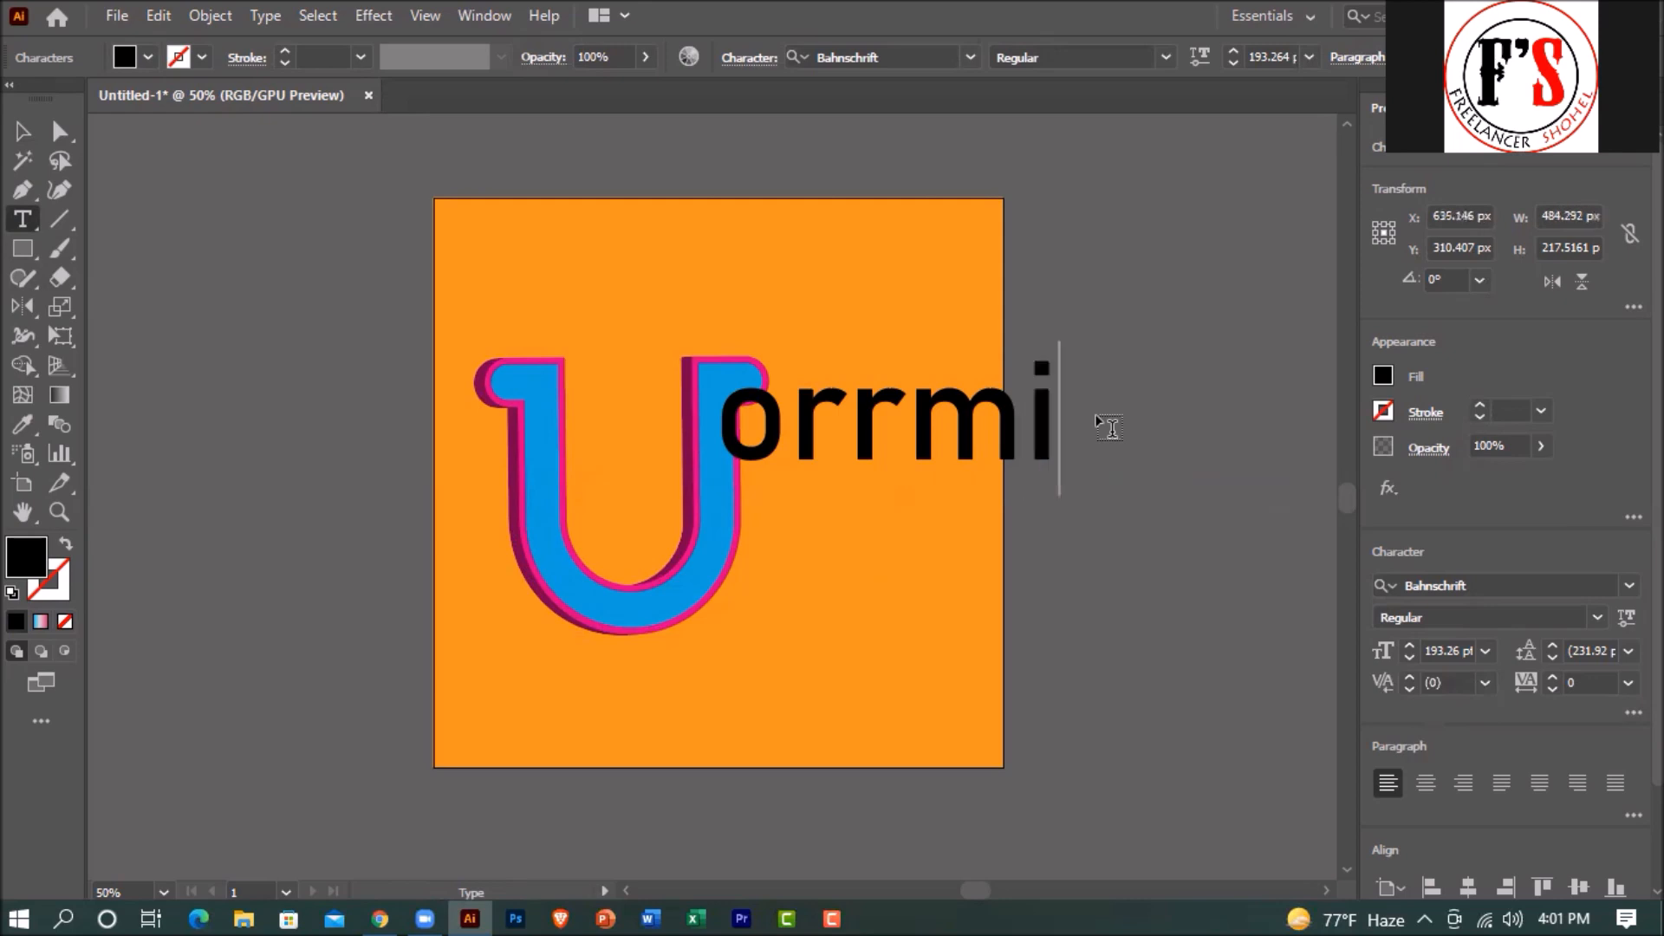
pyautogui.click(22, 131)
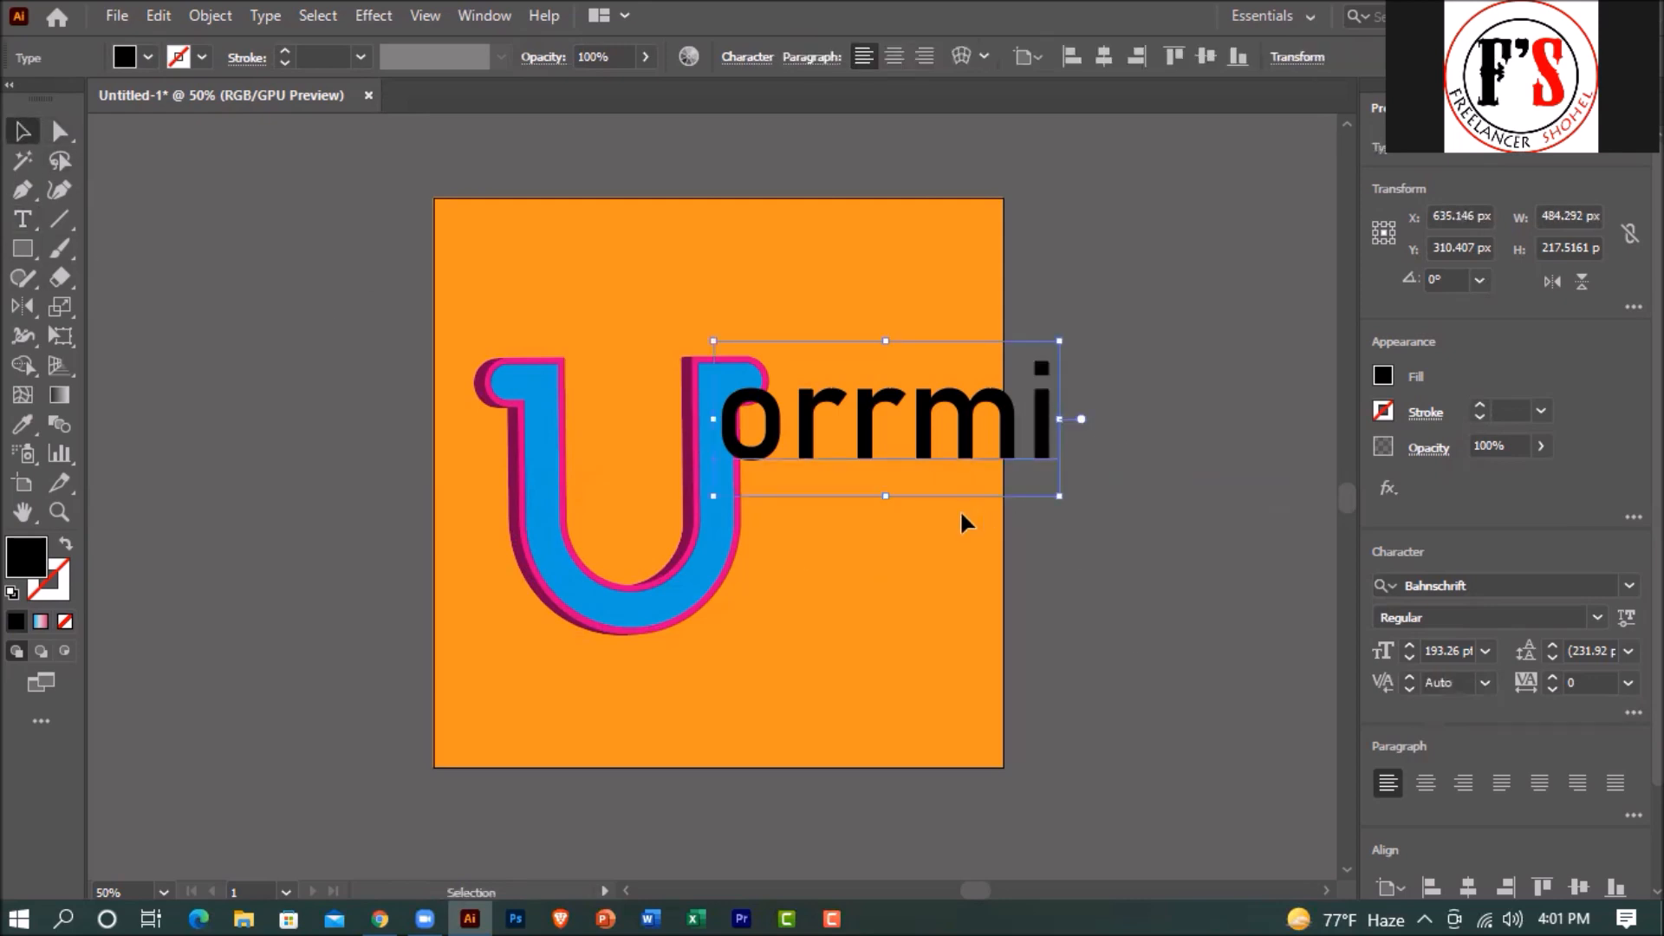
# Scale down the U and the "orrmi" text, with the text about 412 × 185 px directly beside the U's right arm.
pyautogui.moveTo(951, 471); pyautogui.dragTo(985, 528)
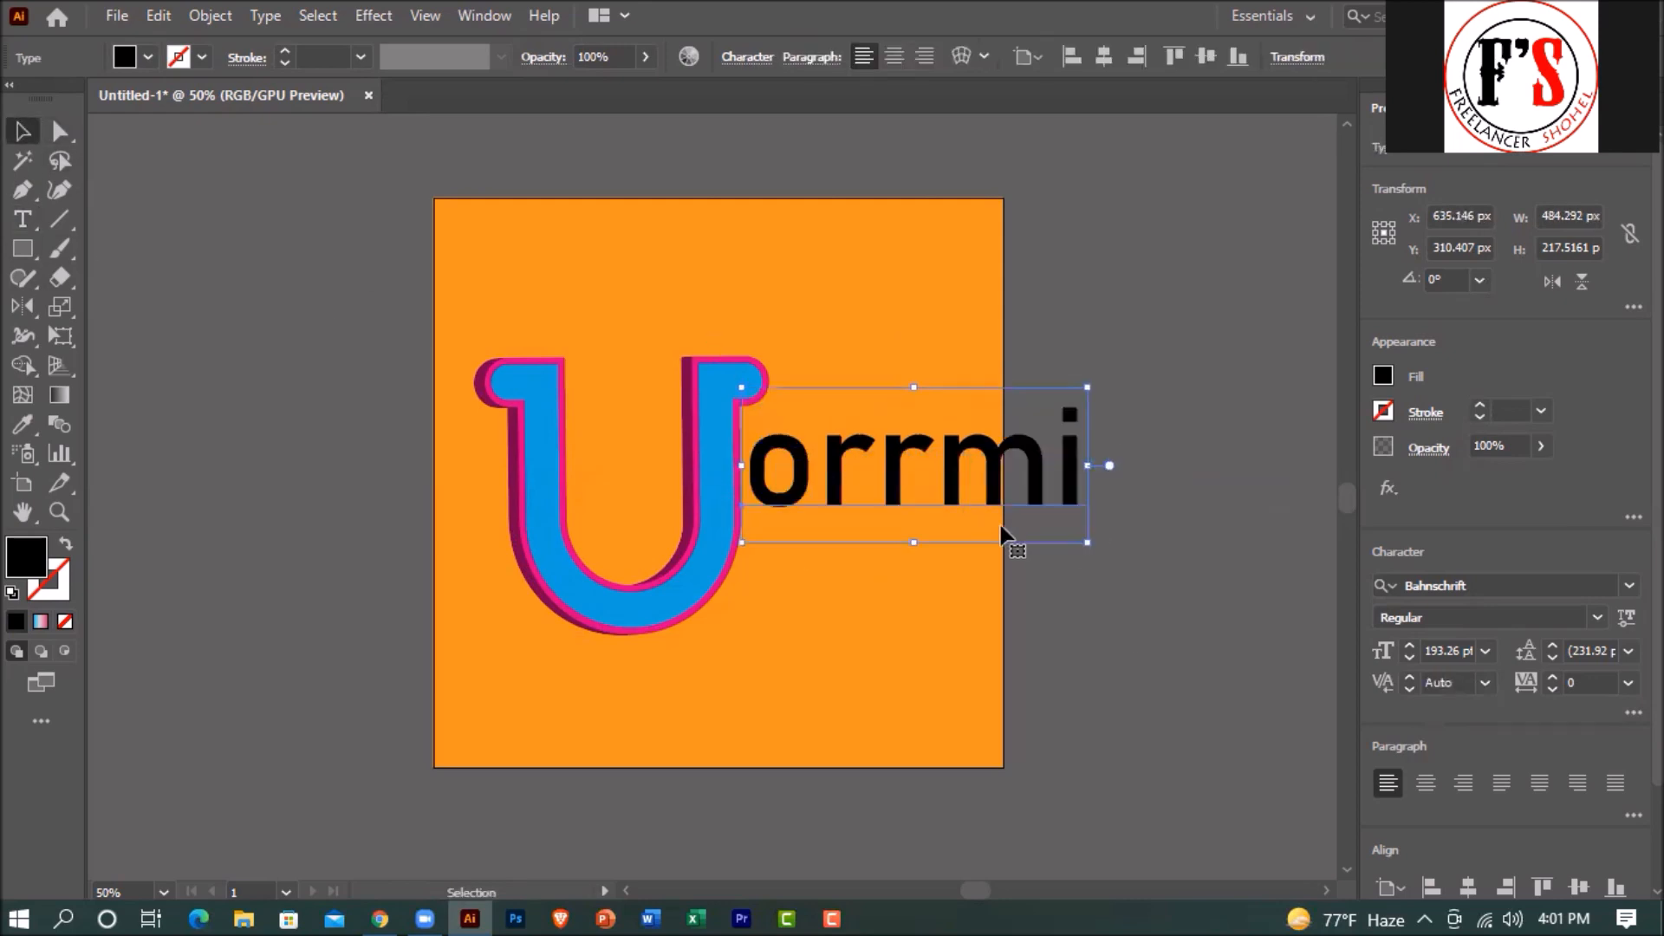
pyautogui.click(716, 583)
pyautogui.moveTo(766, 632); pyautogui.dragTo(674, 568)
pyautogui.moveTo(1052, 520); pyautogui.dragTo(960, 515)
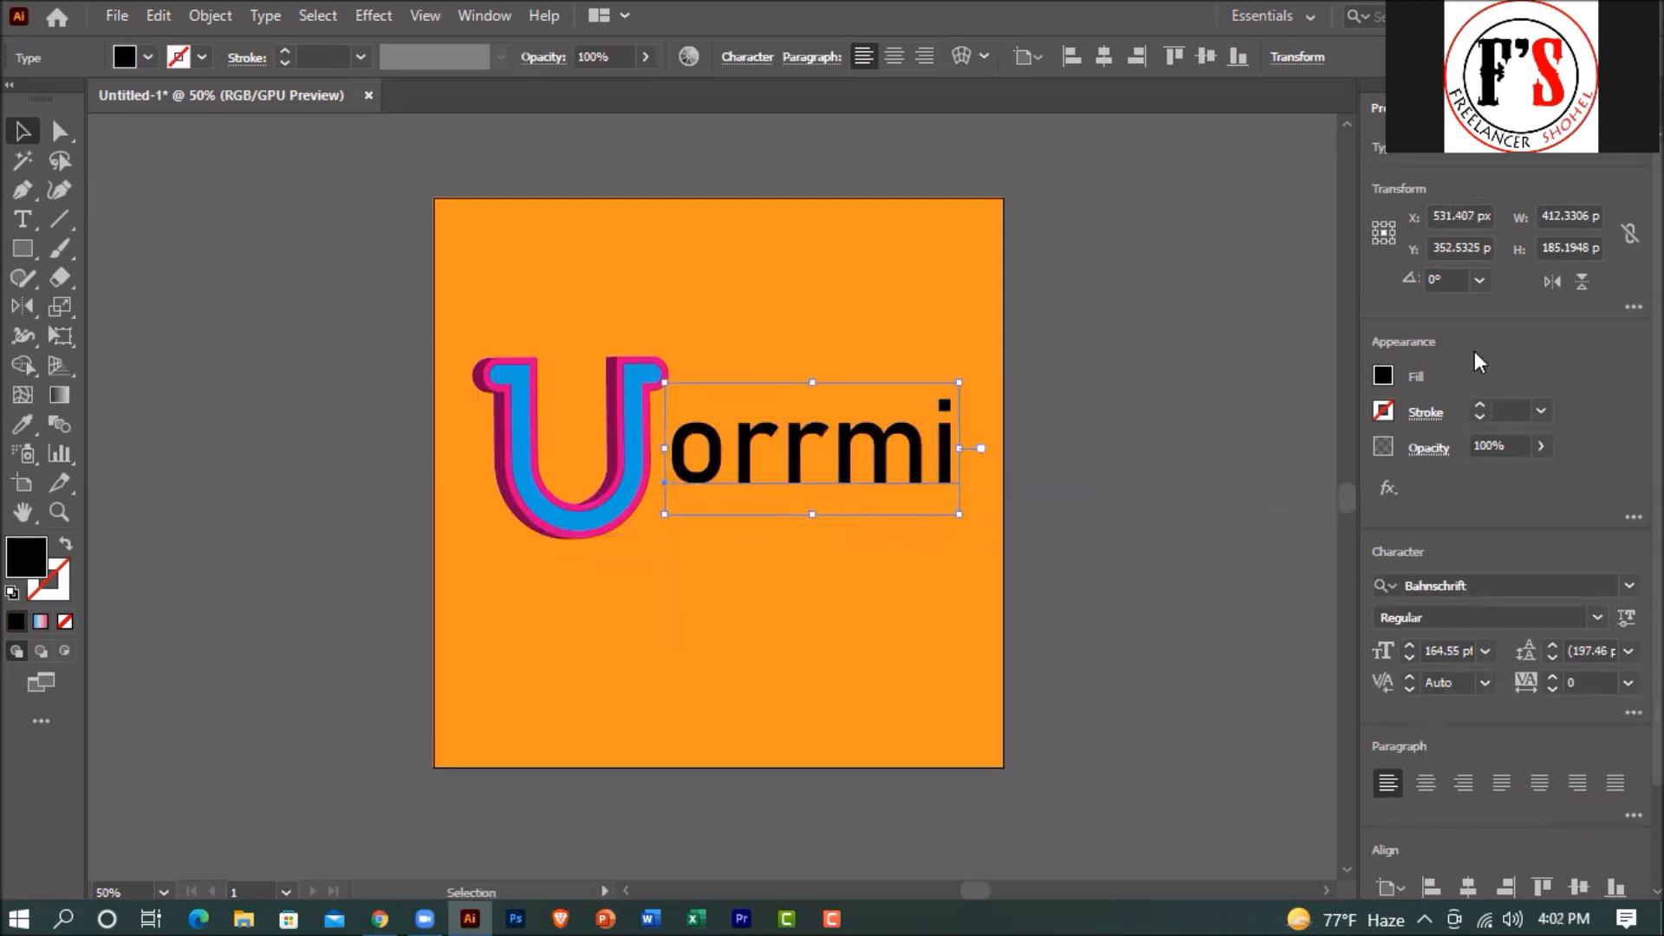
# Convert the "orrmi" text to outlines.
pyautogui.rightClick(895, 487)
pyautogui.click(962, 557)
pyautogui.click(1137, 483)
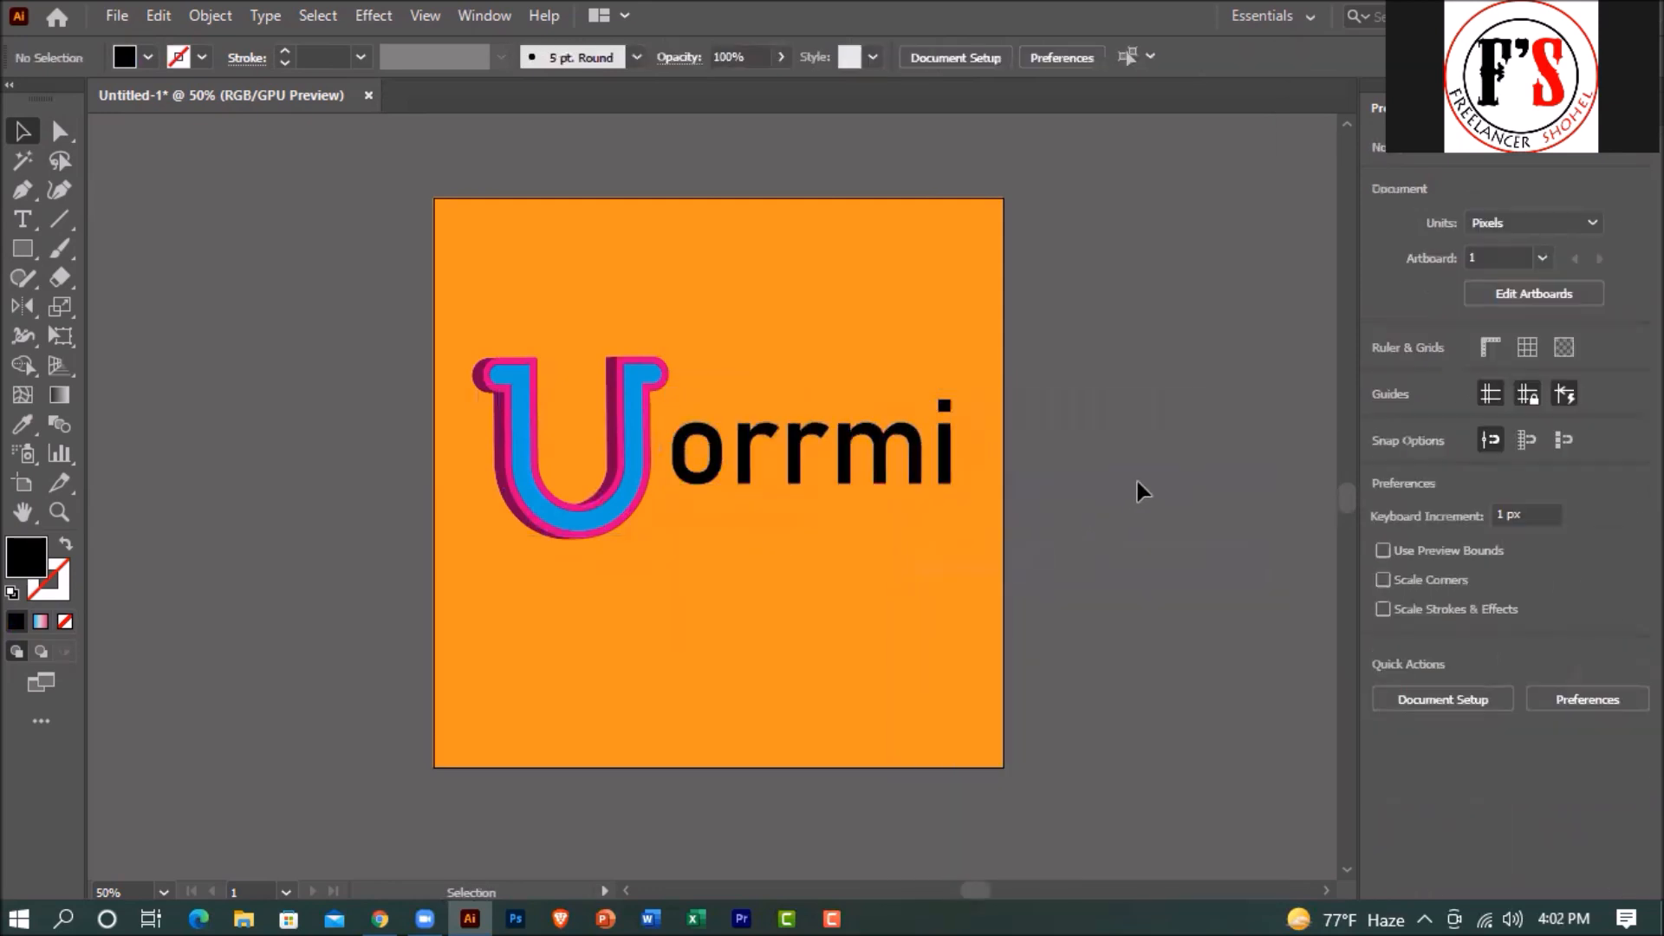
# Try pink, yellow and green fills on the outlined "orrmi" letters and settle on CMYK Cyan.
pyautogui.click(949, 476)
pyautogui.click(1382, 374)
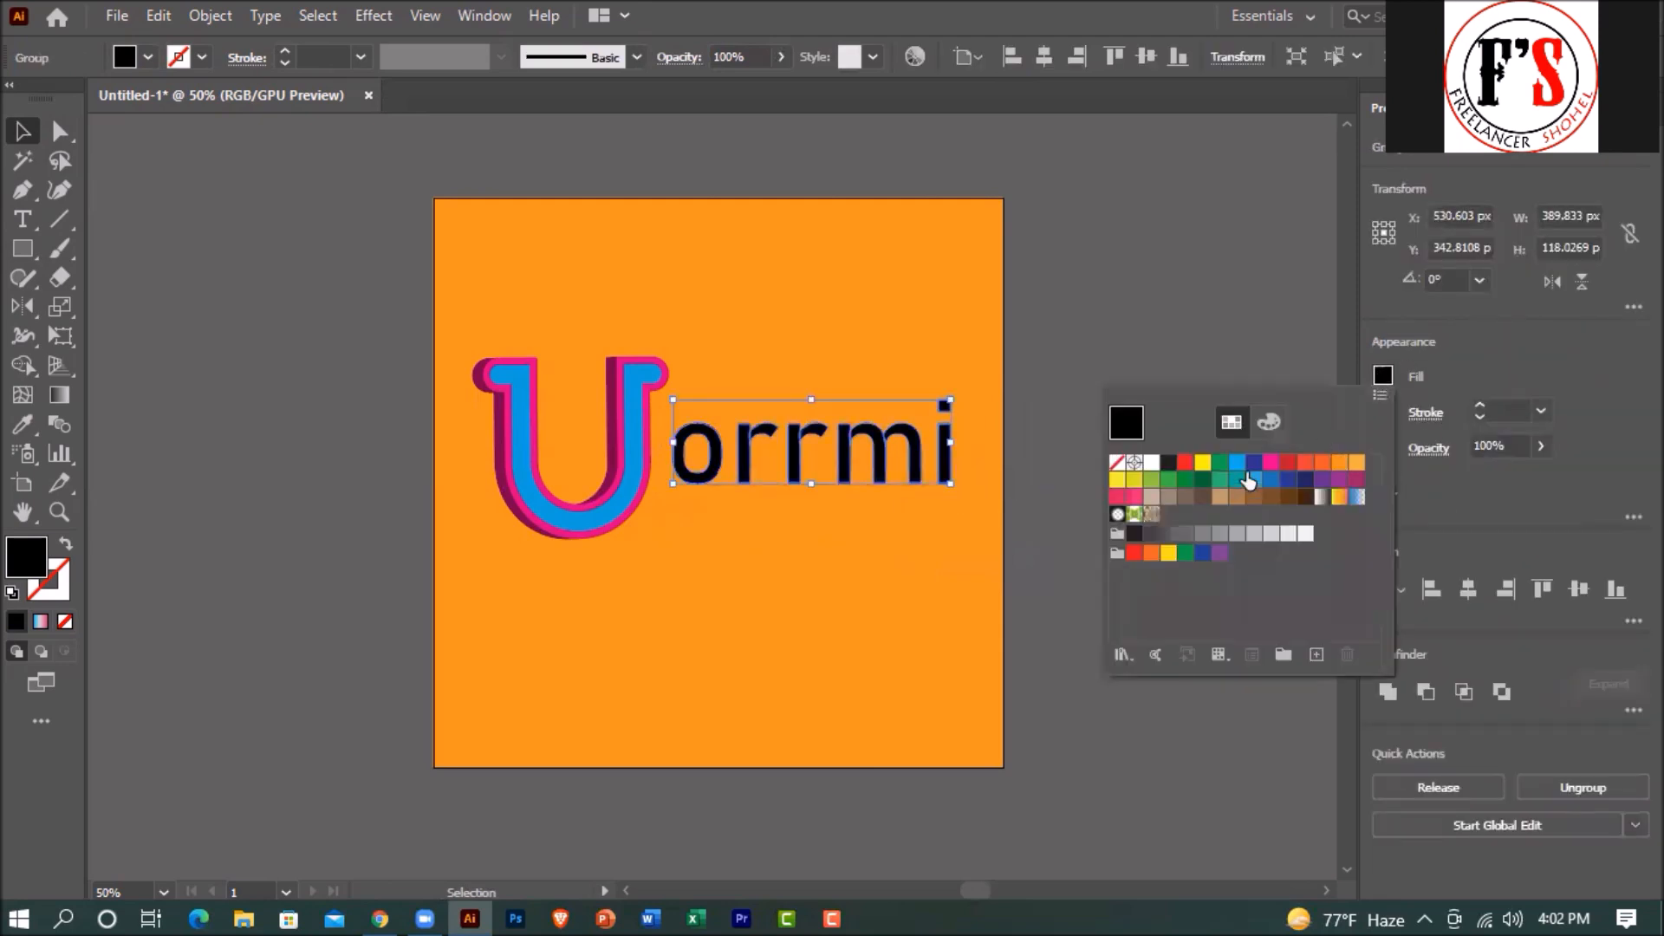
pyautogui.click(1269, 463)
pyautogui.click(1203, 463)
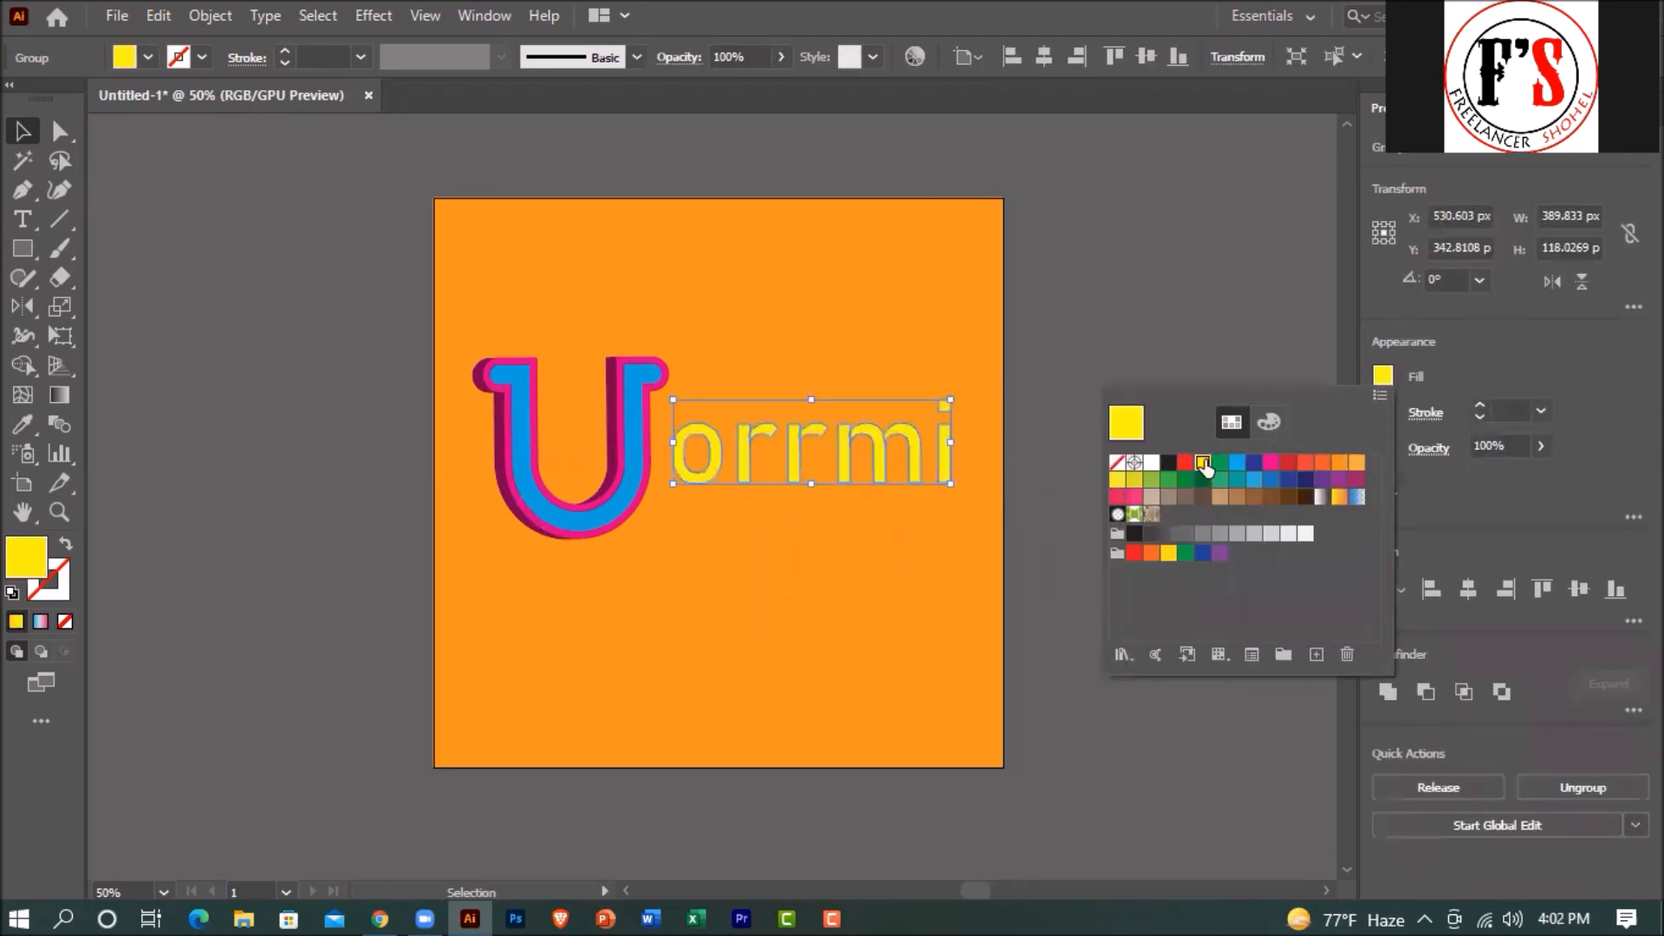
pyautogui.click(1220, 465)
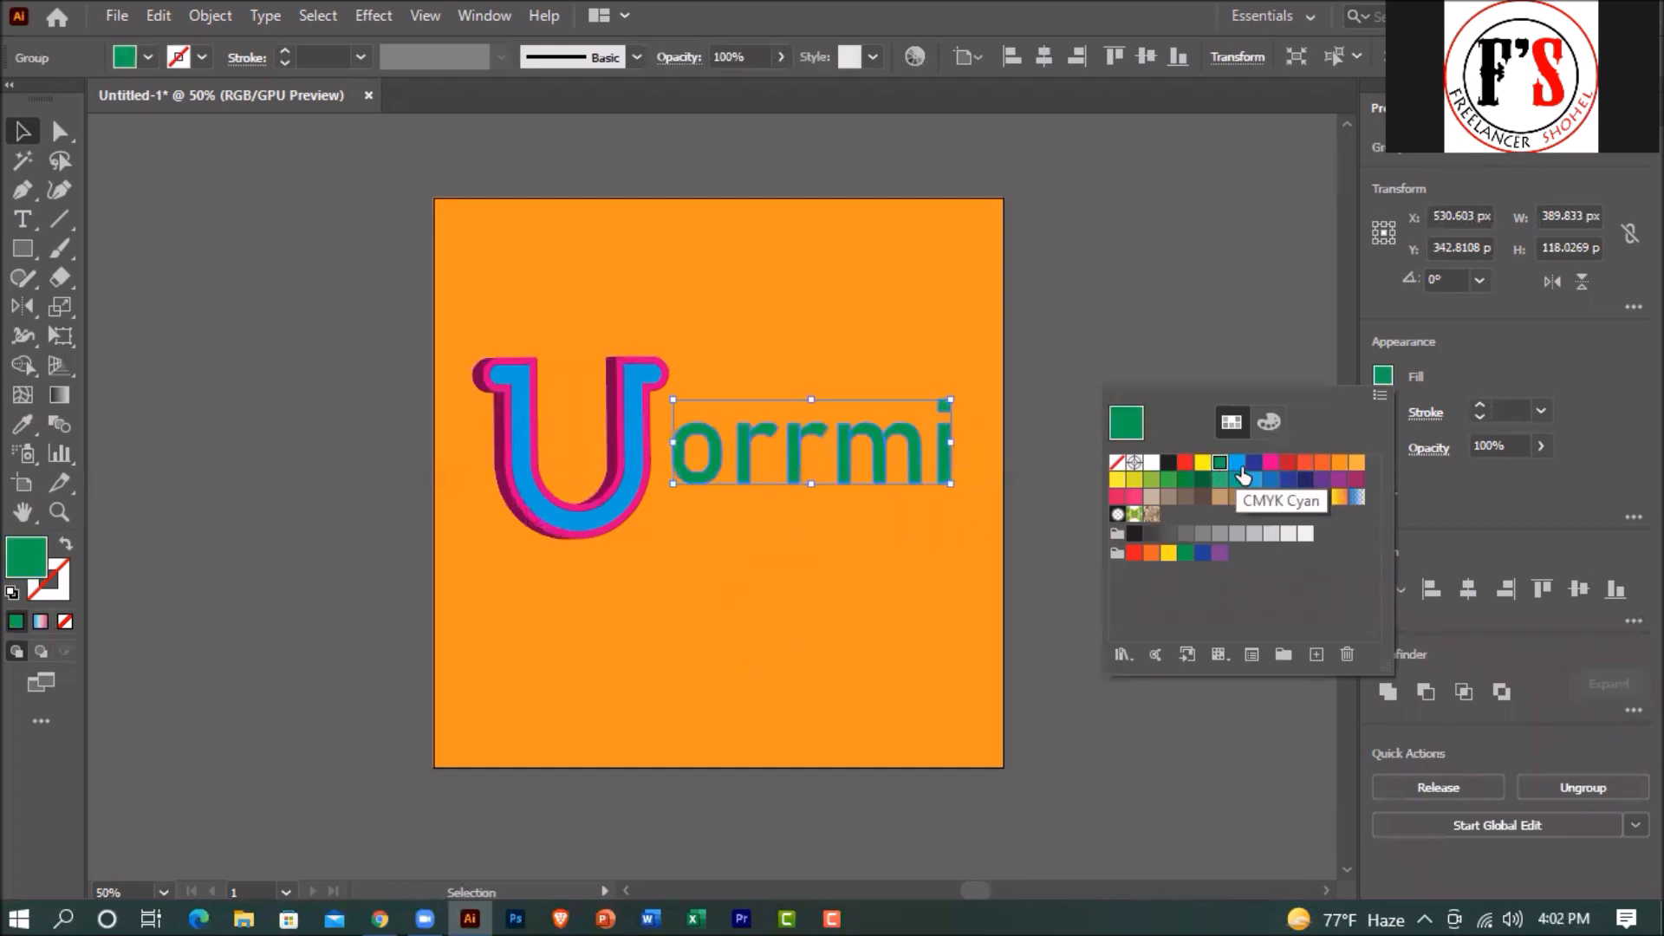
pyautogui.click(1238, 469)
pyautogui.click(825, 536)
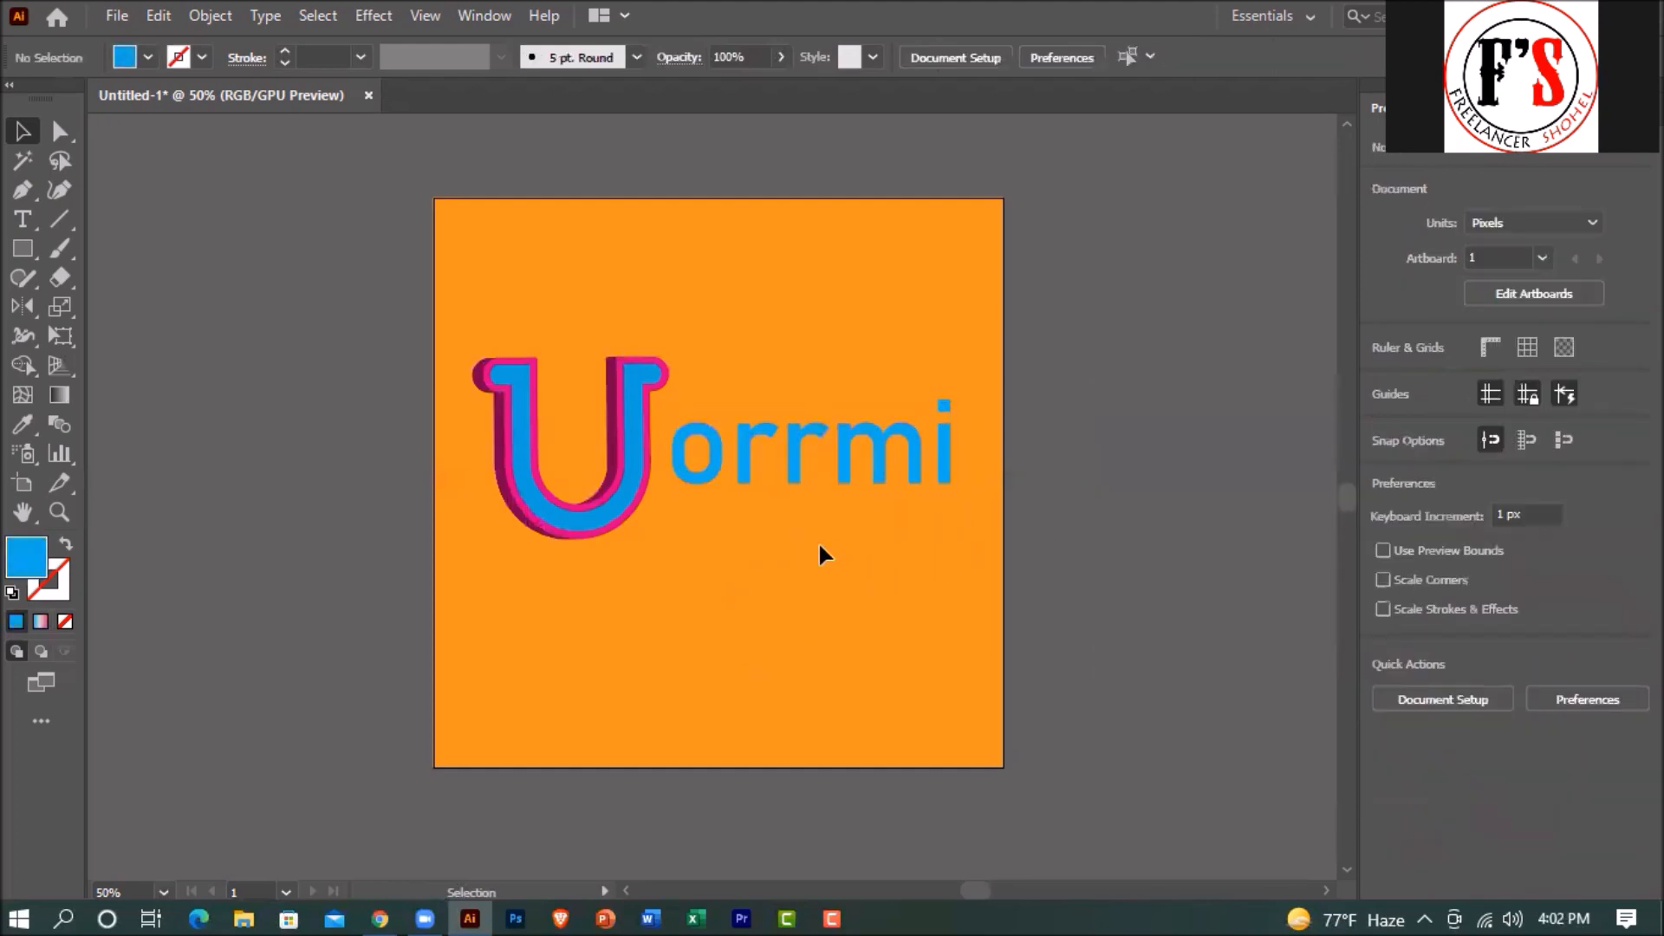
# Give the "orrmi" letters a pink stroke of 2 pt.
pyautogui.click(854, 472)
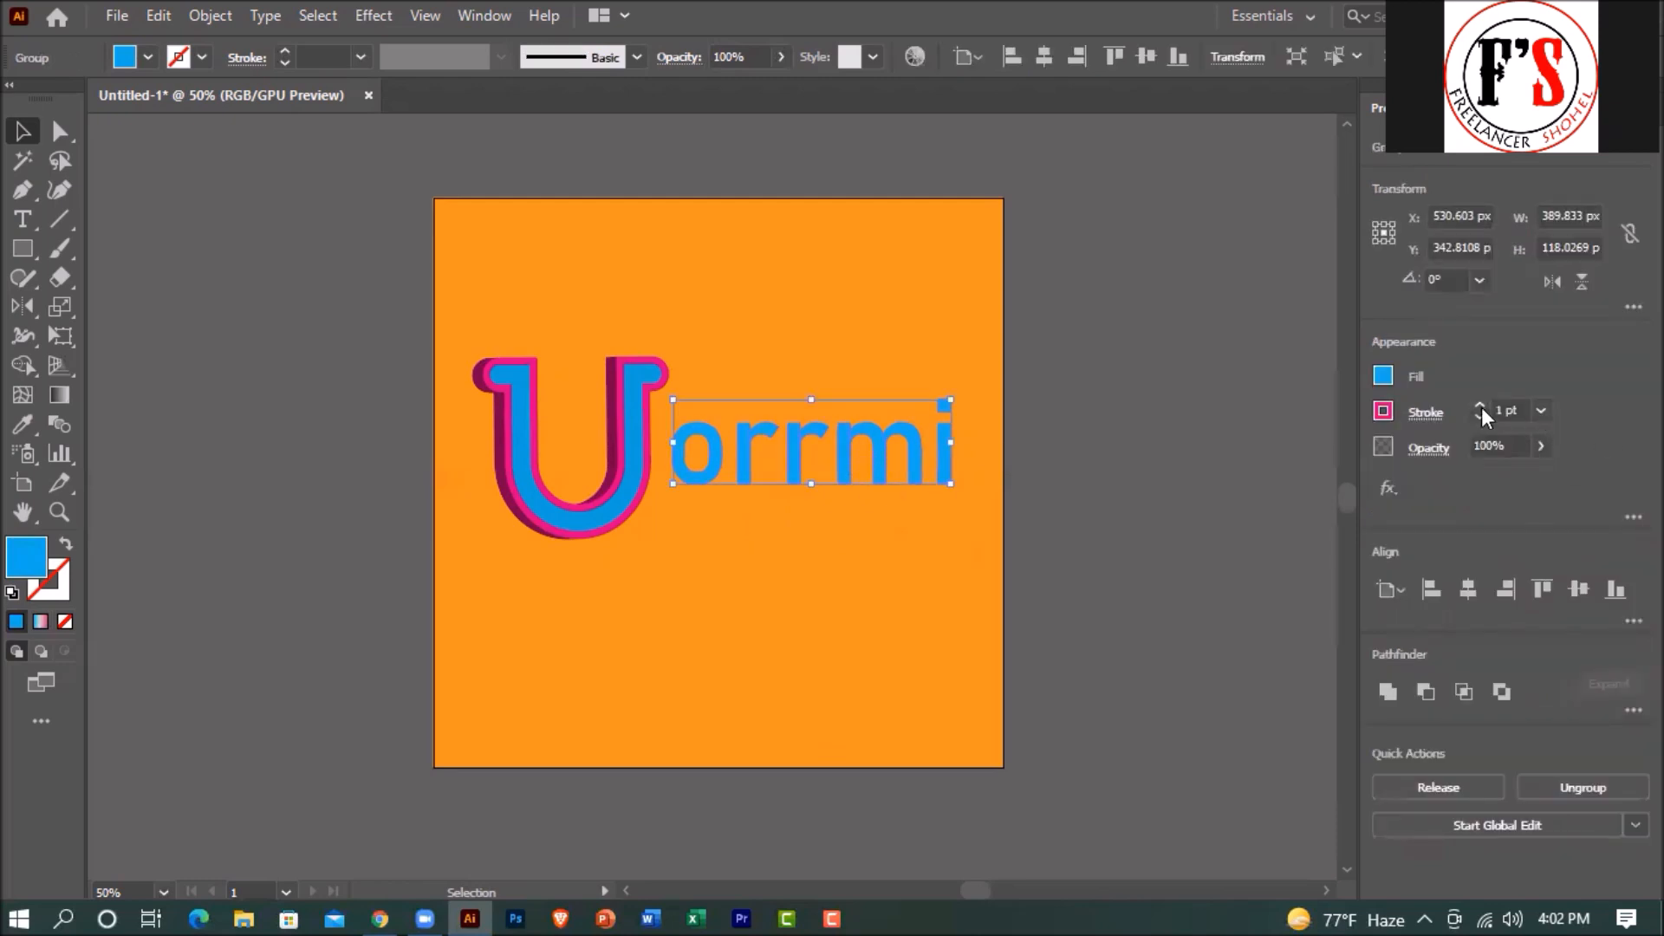
pyautogui.click(1481, 407)
pyautogui.click(1168, 487)
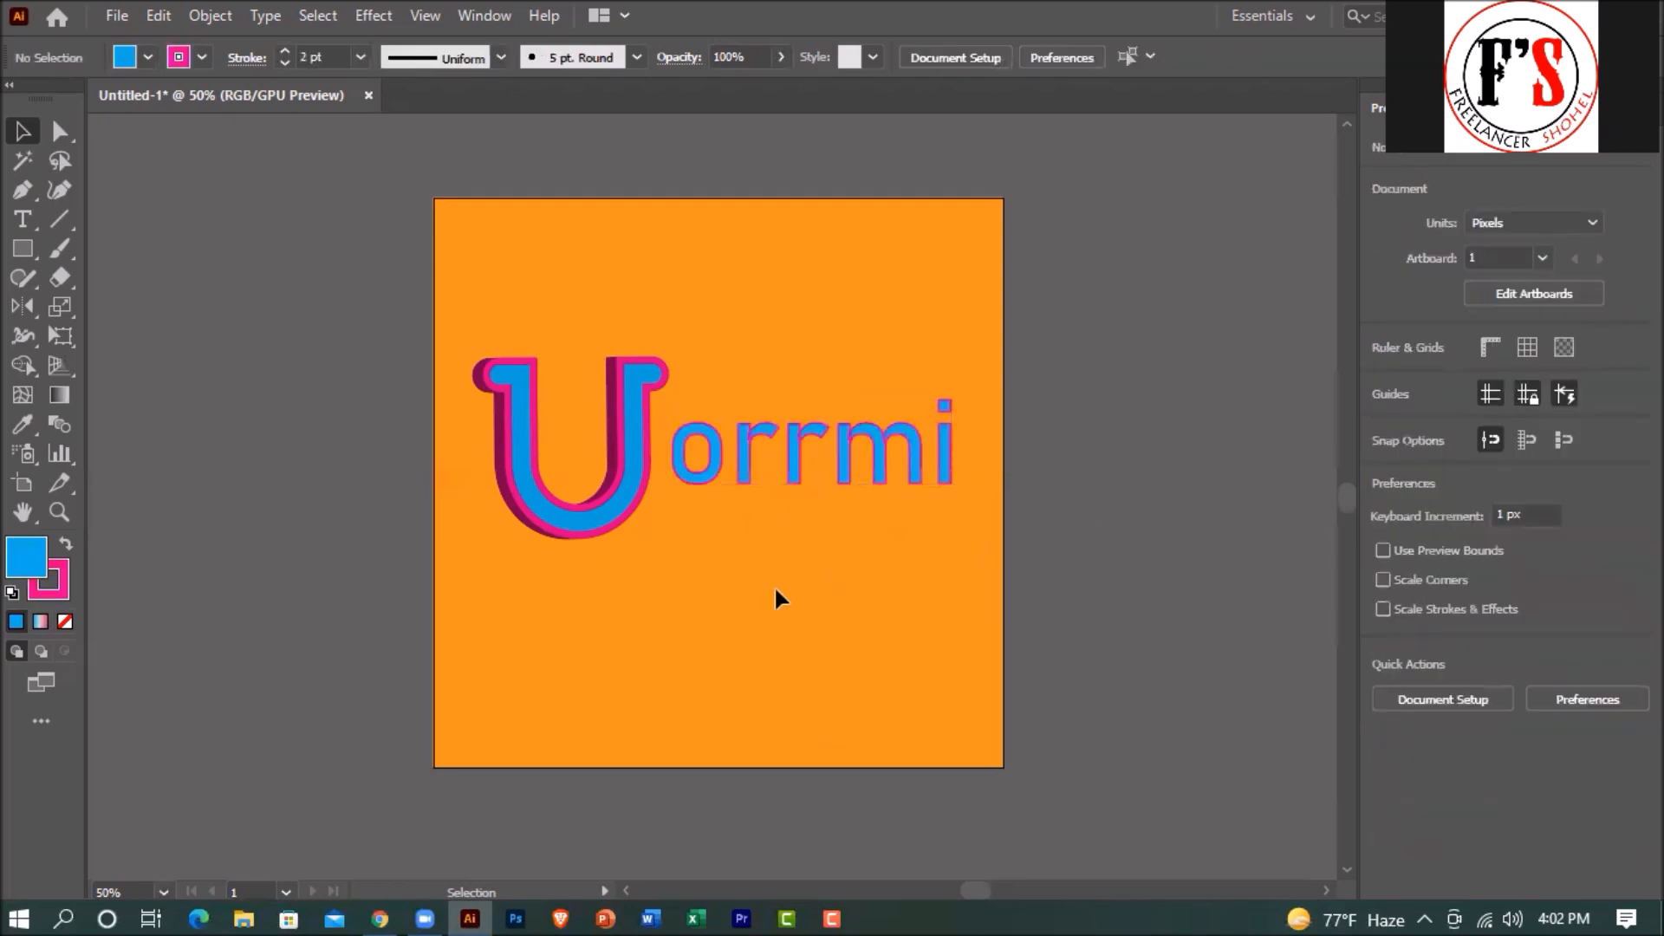
# Move the "orrmi" letters straight down beside the lower half of the U.
pyautogui.click(757, 465)
pyautogui.hotkey('shift', 'Down')
pyautogui.hotkey('shift', 'Down')
pyautogui.hotkey('shift', 'Down')
pyautogui.hotkey('shift', 'Down')
pyautogui.hotkey('shift', 'Down')
pyautogui.hotkey('shift', 'Down')
pyautogui.hotkey('ctrl', 'shift', 'a')
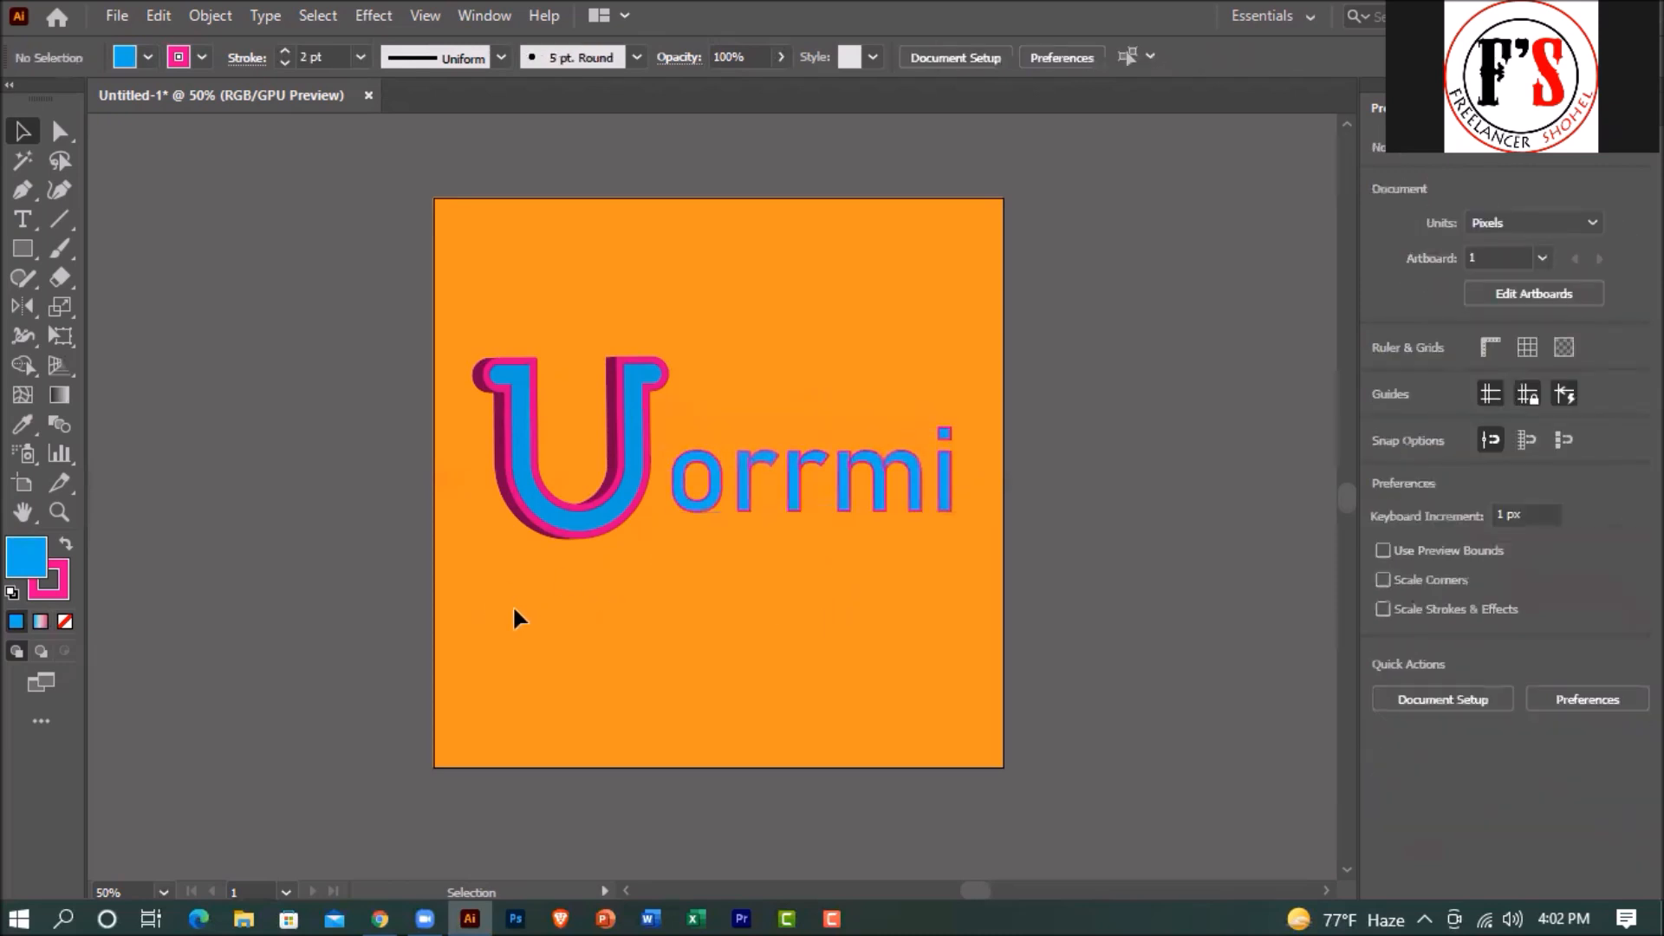
# Align the U and the "orrmi" letters to each other by their vertical centers.
pyautogui.moveTo(516, 602); pyautogui.dragTo(985, 465)
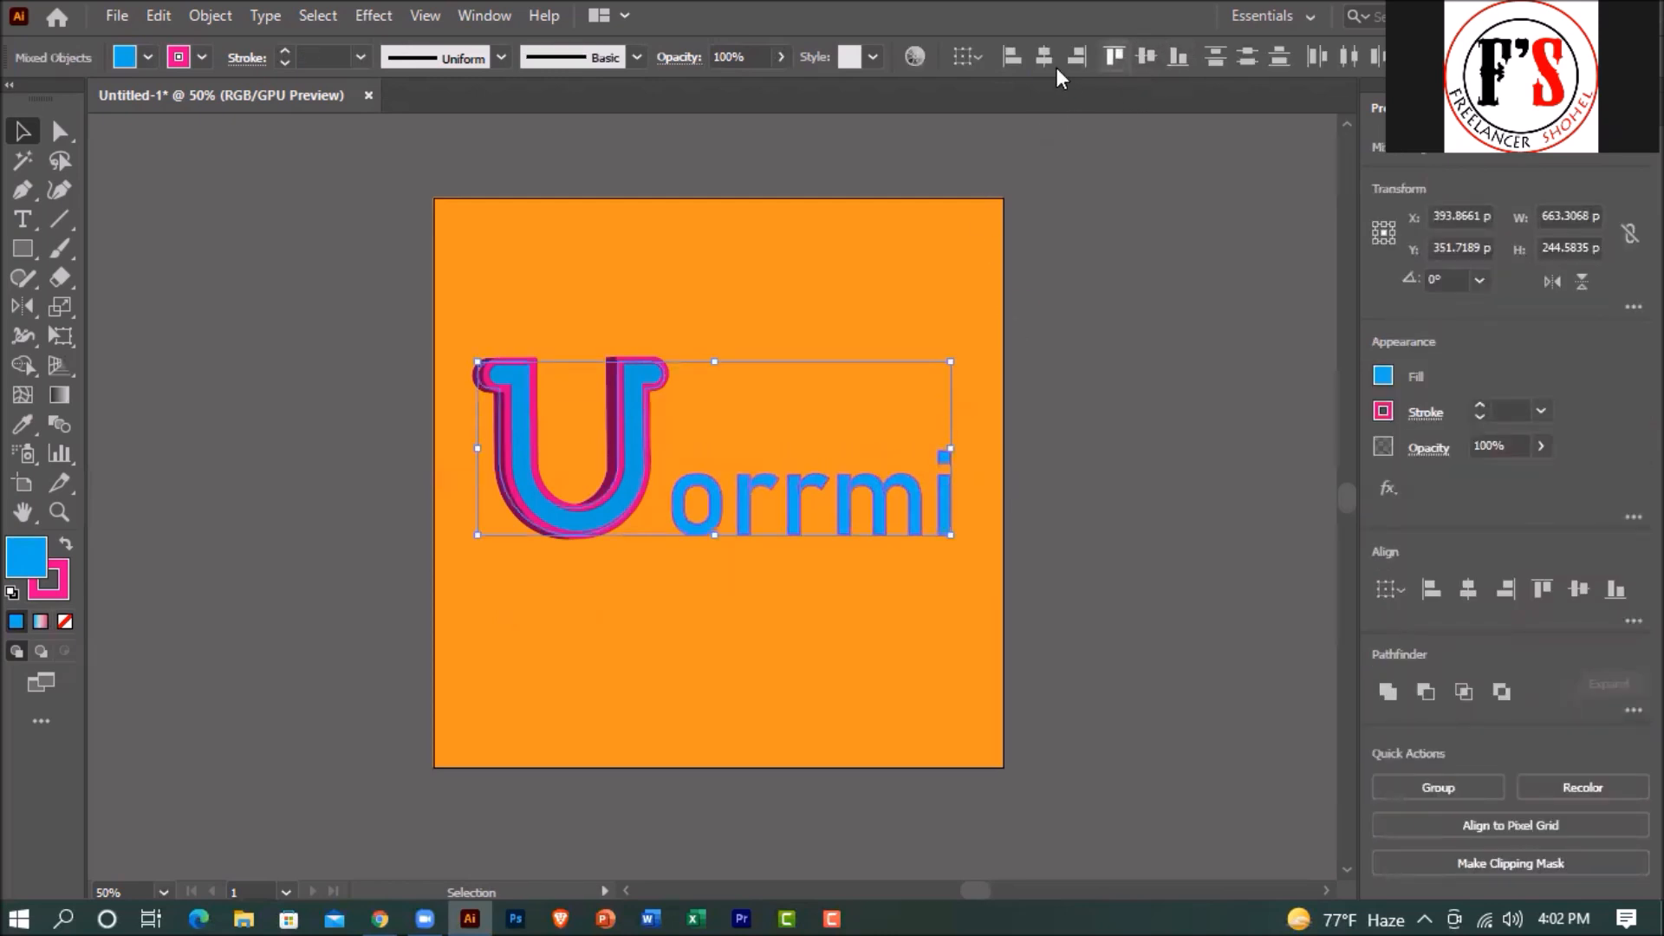
pyautogui.click(1146, 59)
pyautogui.click(853, 263)
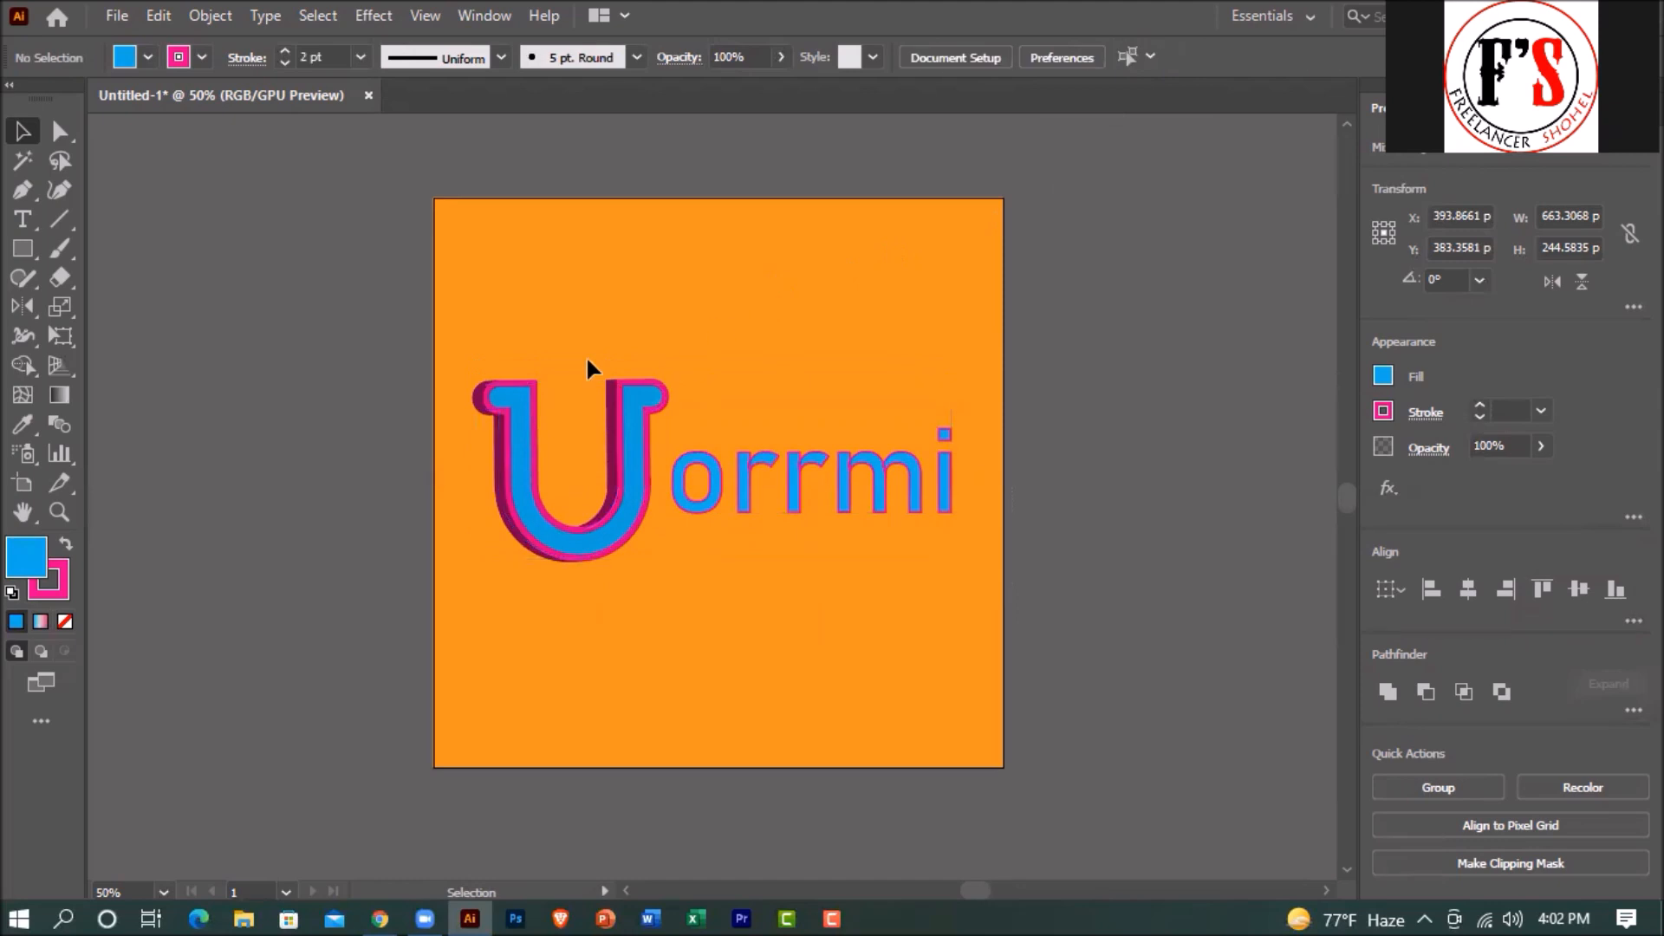
pyautogui.hotkey('ctrl', 'a')
pyautogui.press('a')
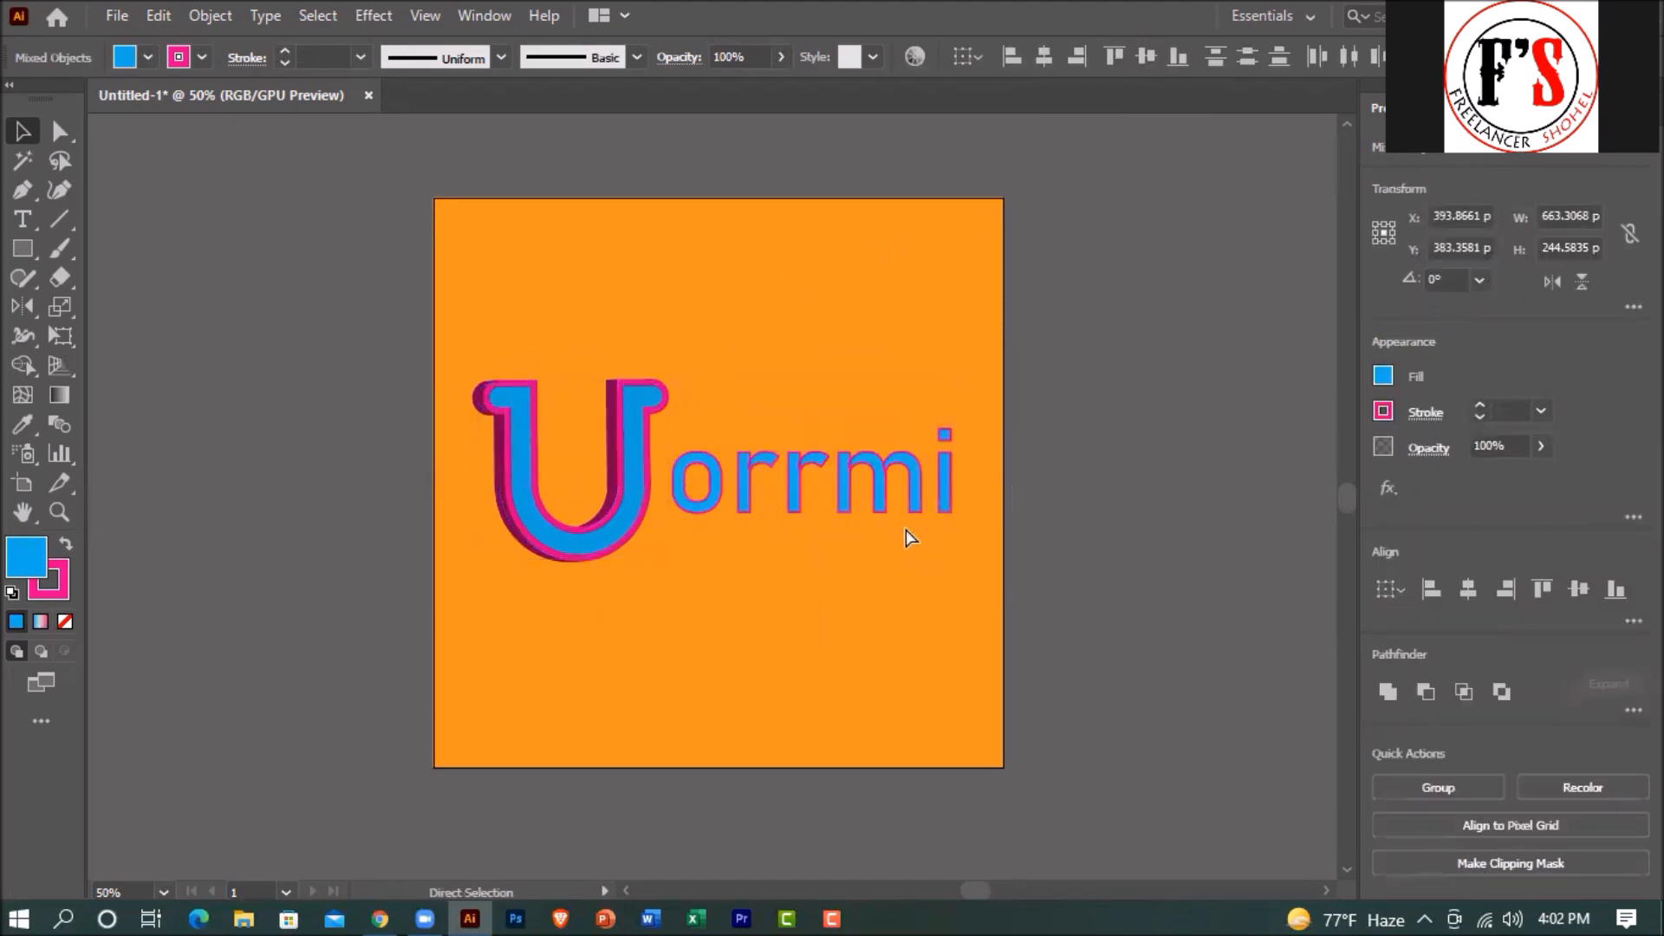
pyautogui.press('v')
pyautogui.click(730, 724)
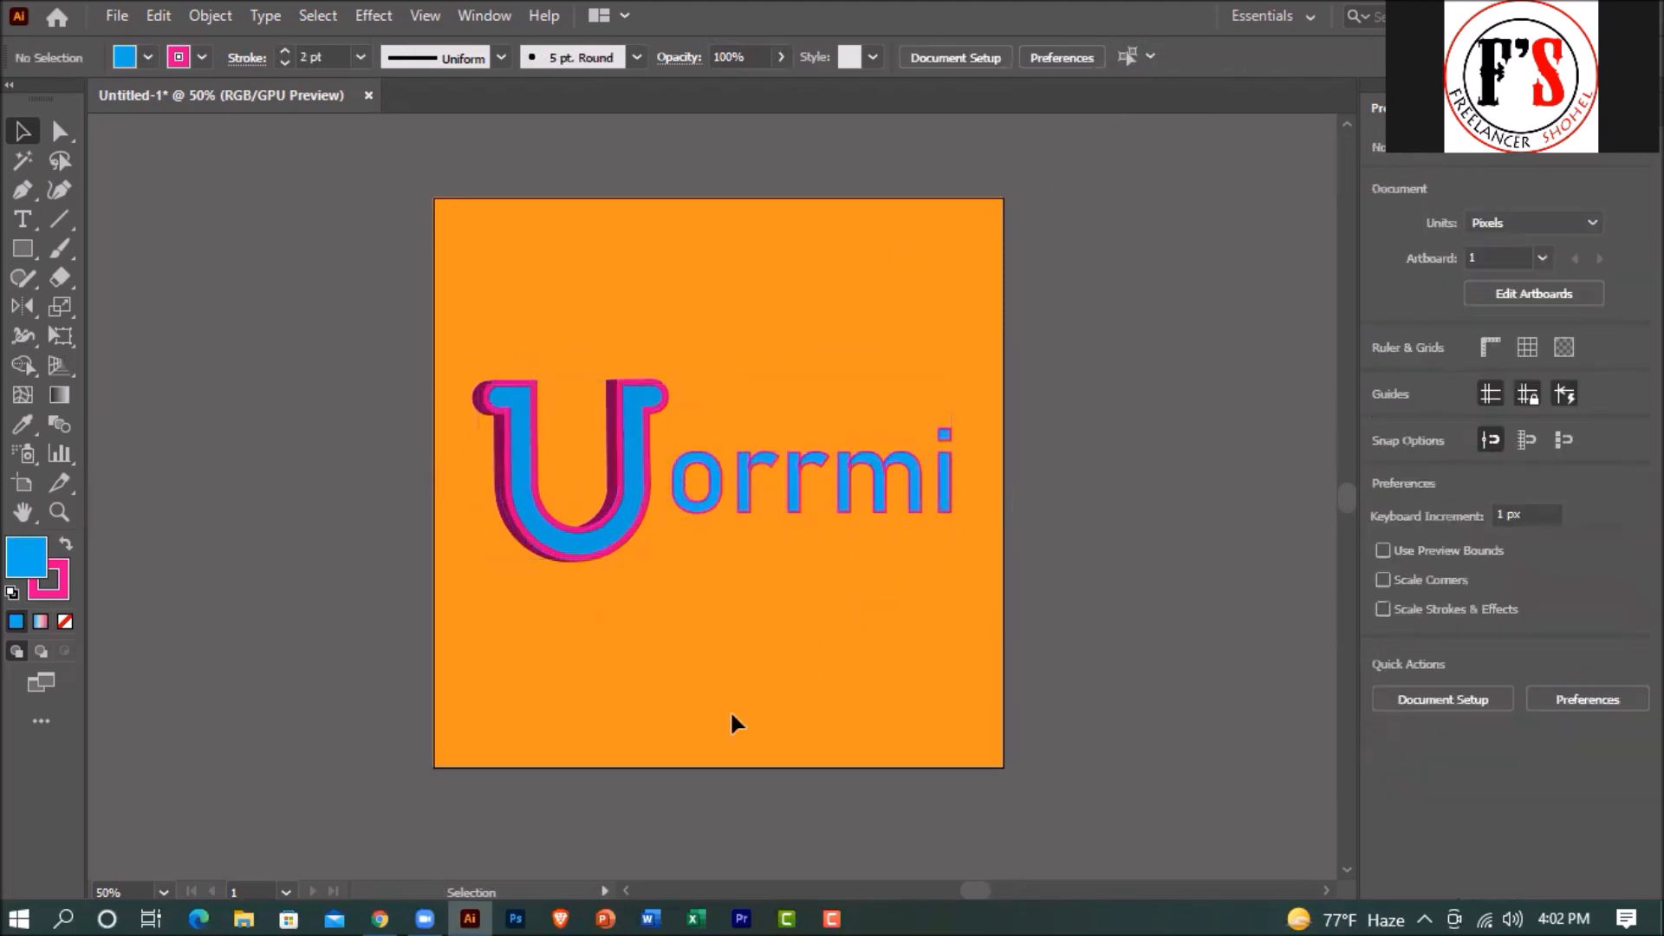
# Add the text "ok" in 300 pt Bahnschrift below the word and move it down over the artboard's lower edge.
pyautogui.click(36, 230)
pyautogui.click(579, 698)
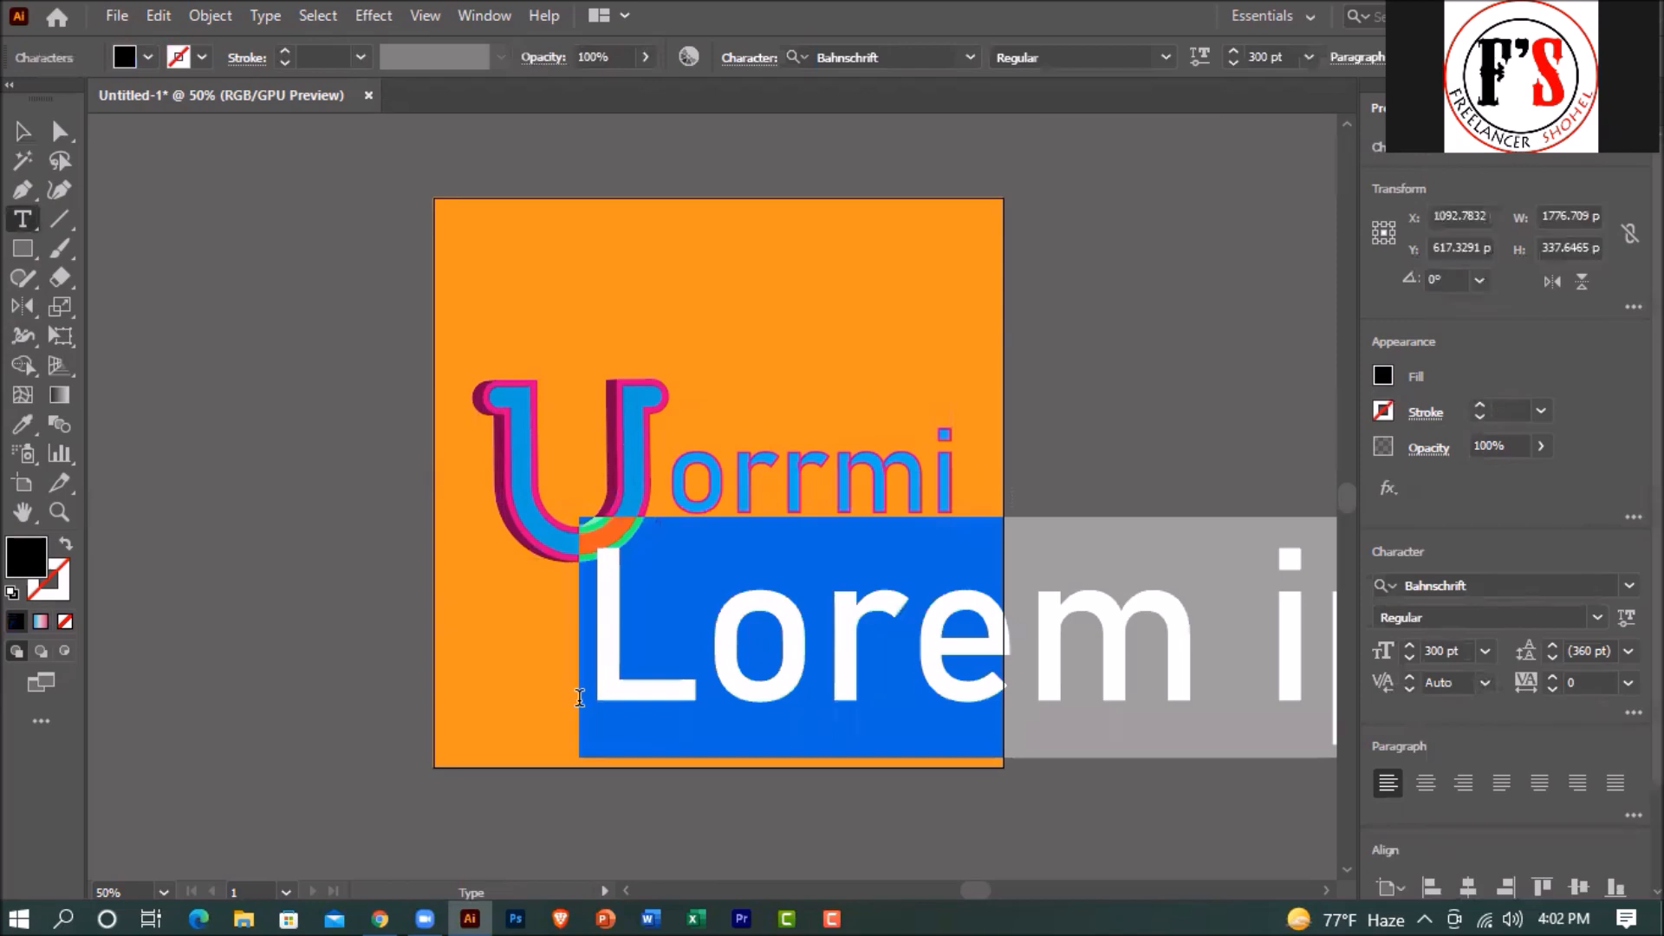
pyautogui.write('ok')
pyautogui.click(23, 131)
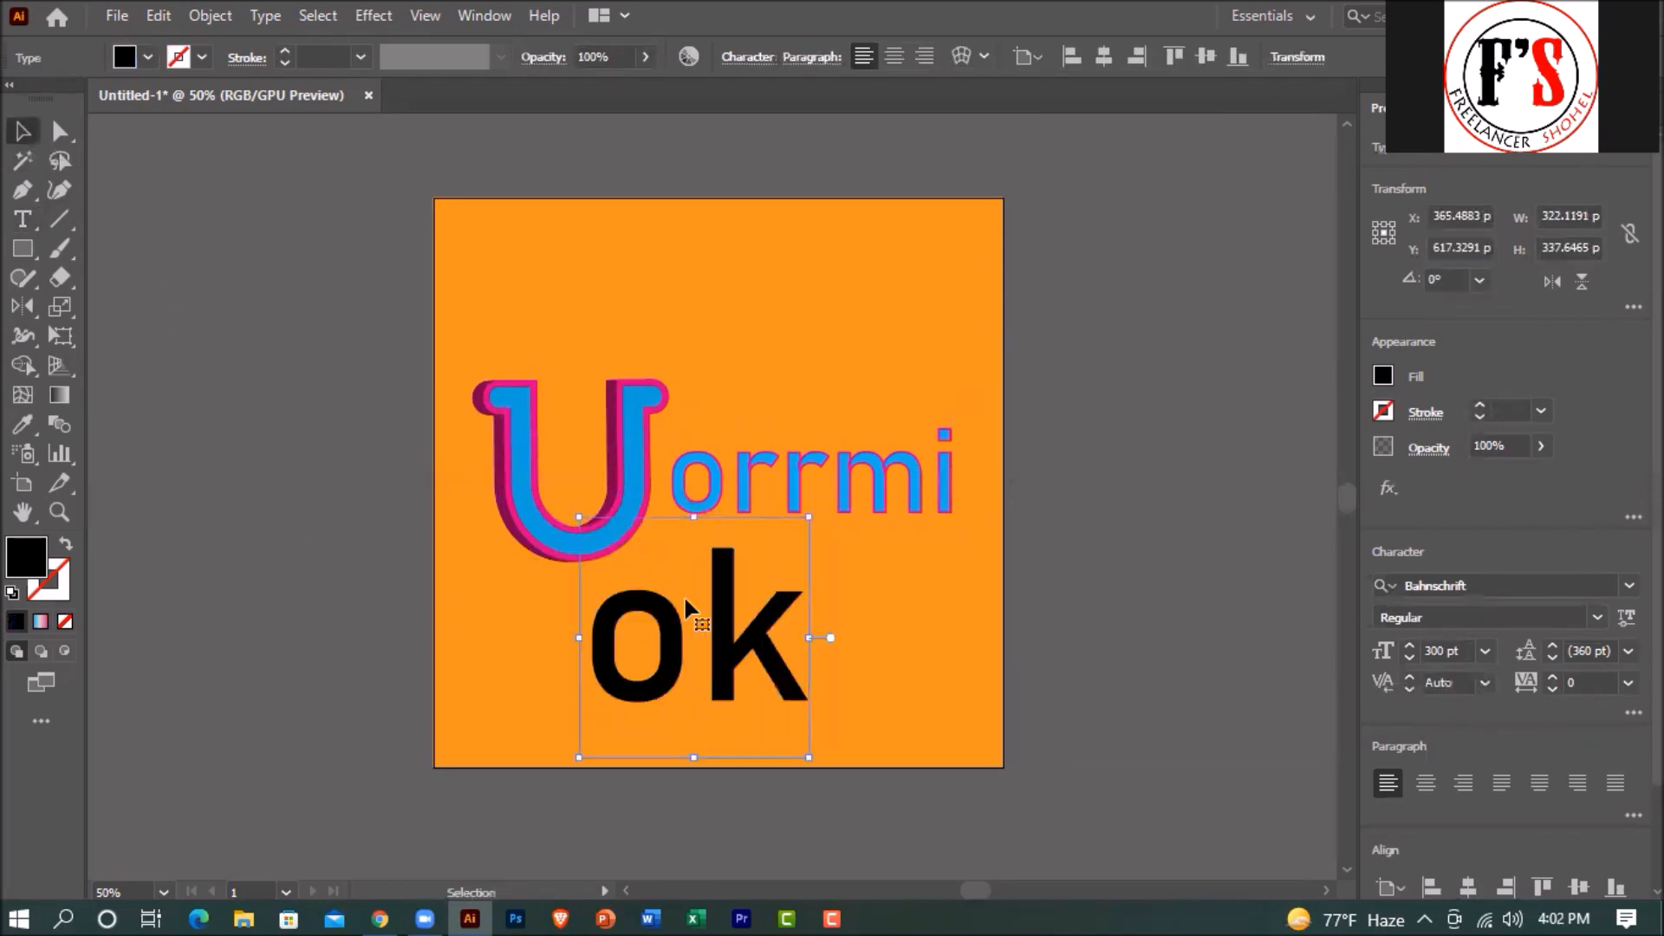
pyautogui.moveTo(728, 626); pyautogui.dragTo(720, 720)
pyautogui.click(921, 700)
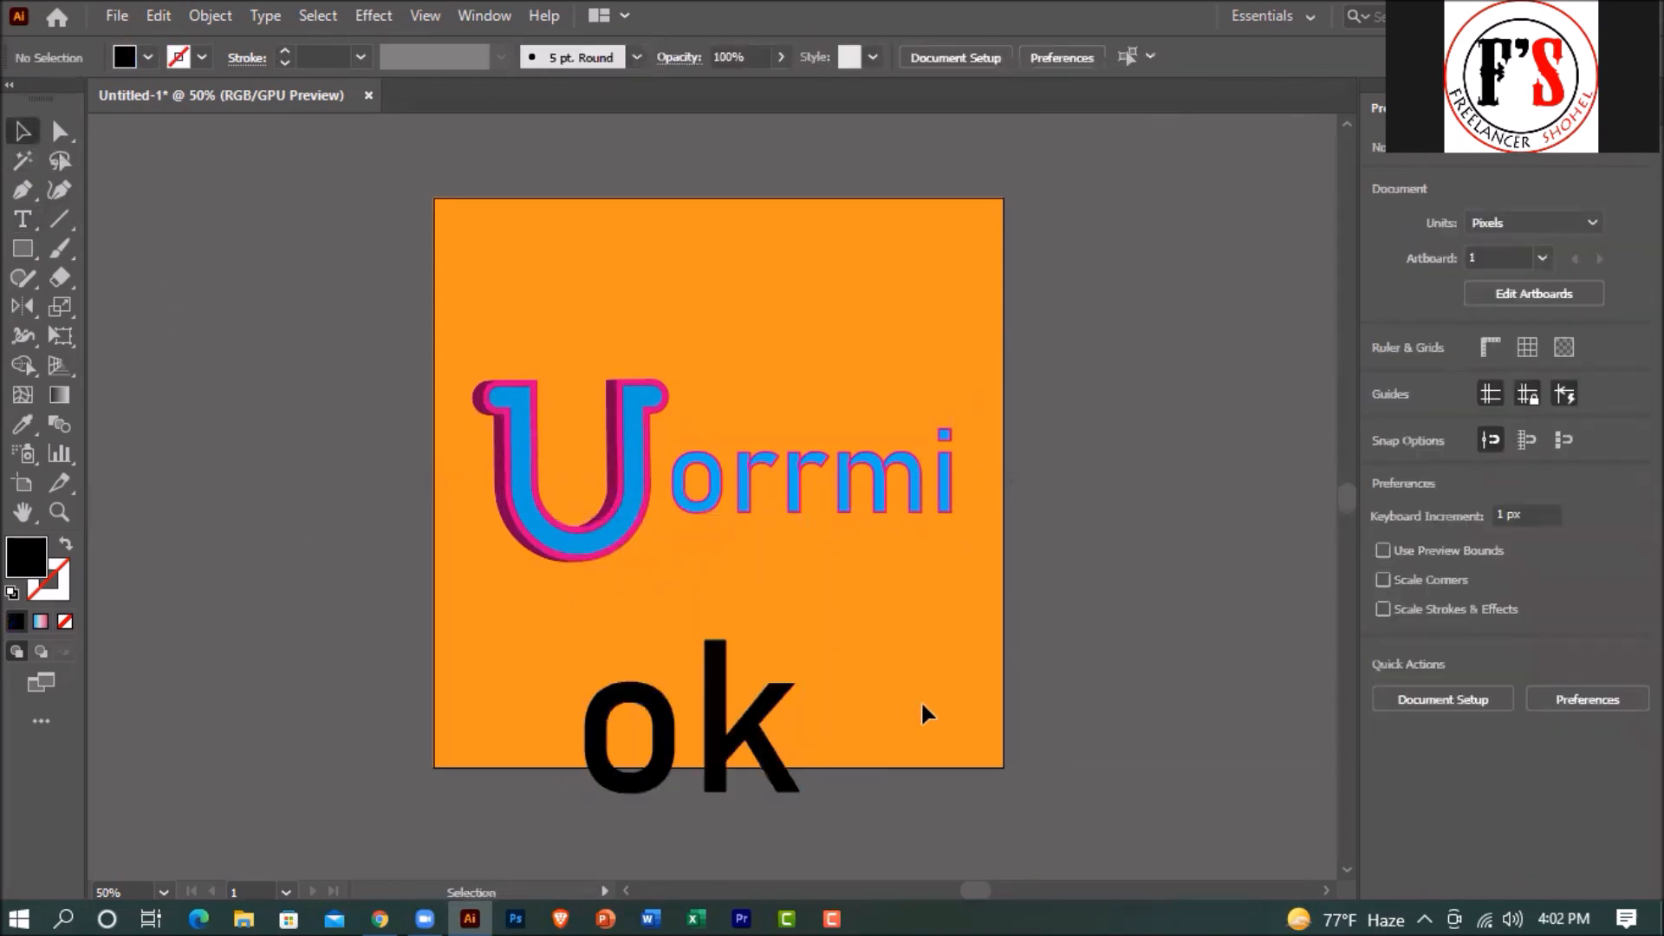